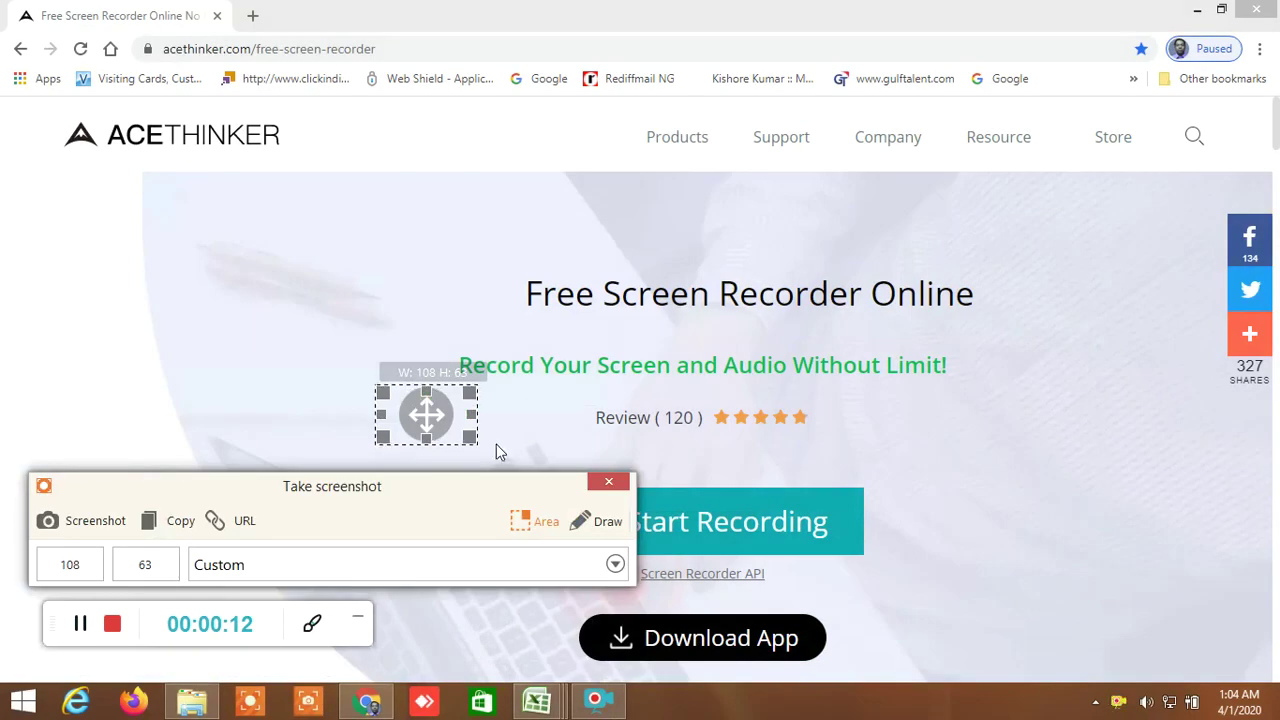
Step: Close the Take screenshot window, switch to the workbook BUY LEVEL AND SELL LEVEL CUM SCREENER in Excel, and move the recorder bar off the data
{"action": "left_click", "coordinate": [607, 486]}
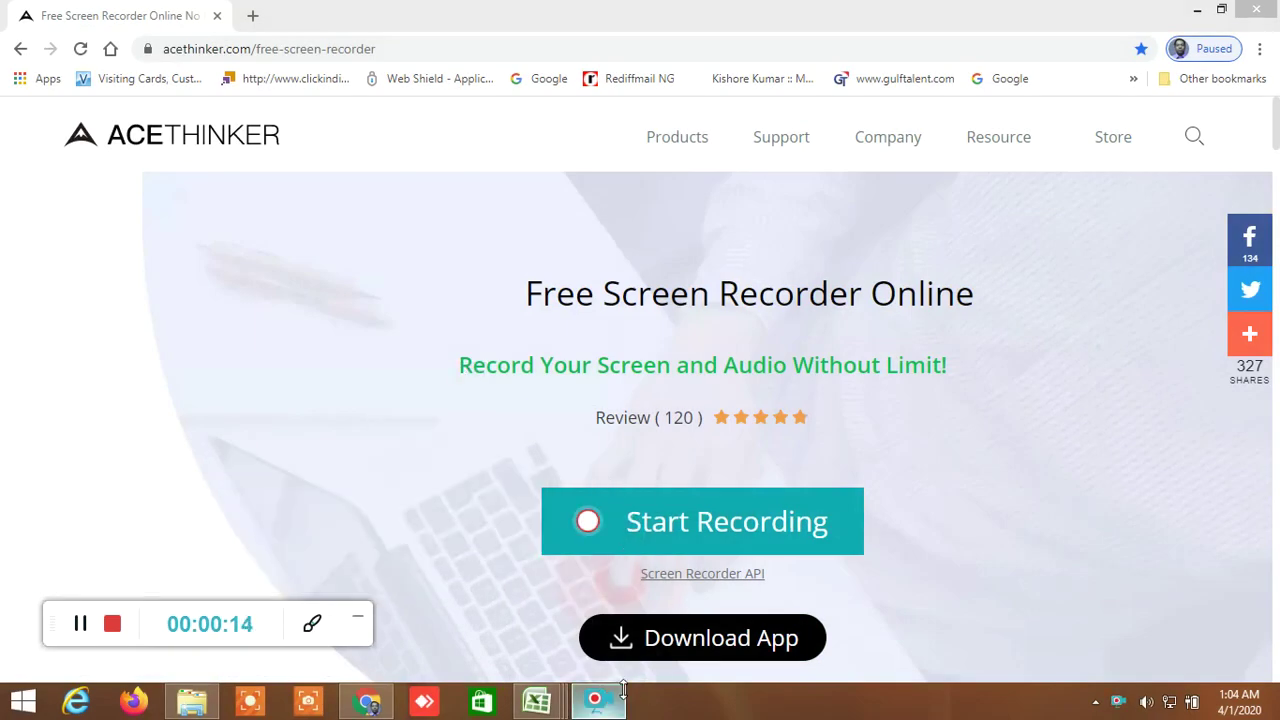
{"action": "mouse_move", "coordinate": [598, 700]}
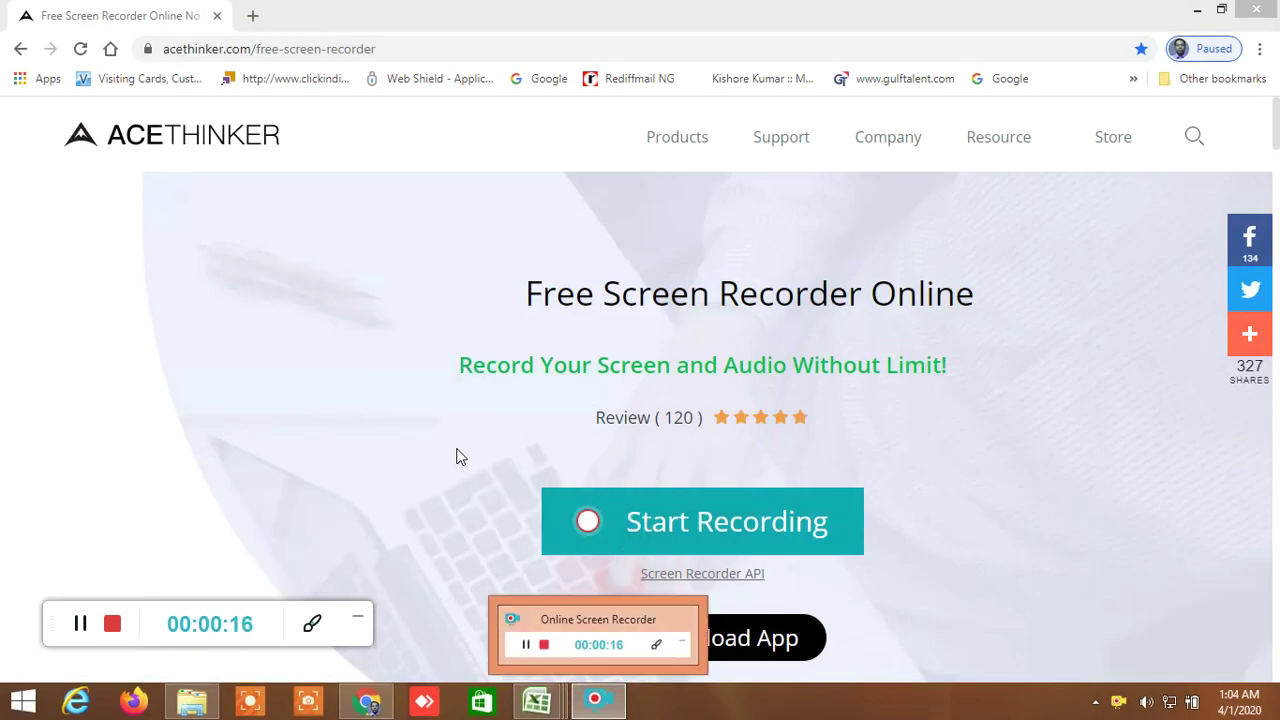
{"action": "mouse_move", "coordinate": [535, 703]}
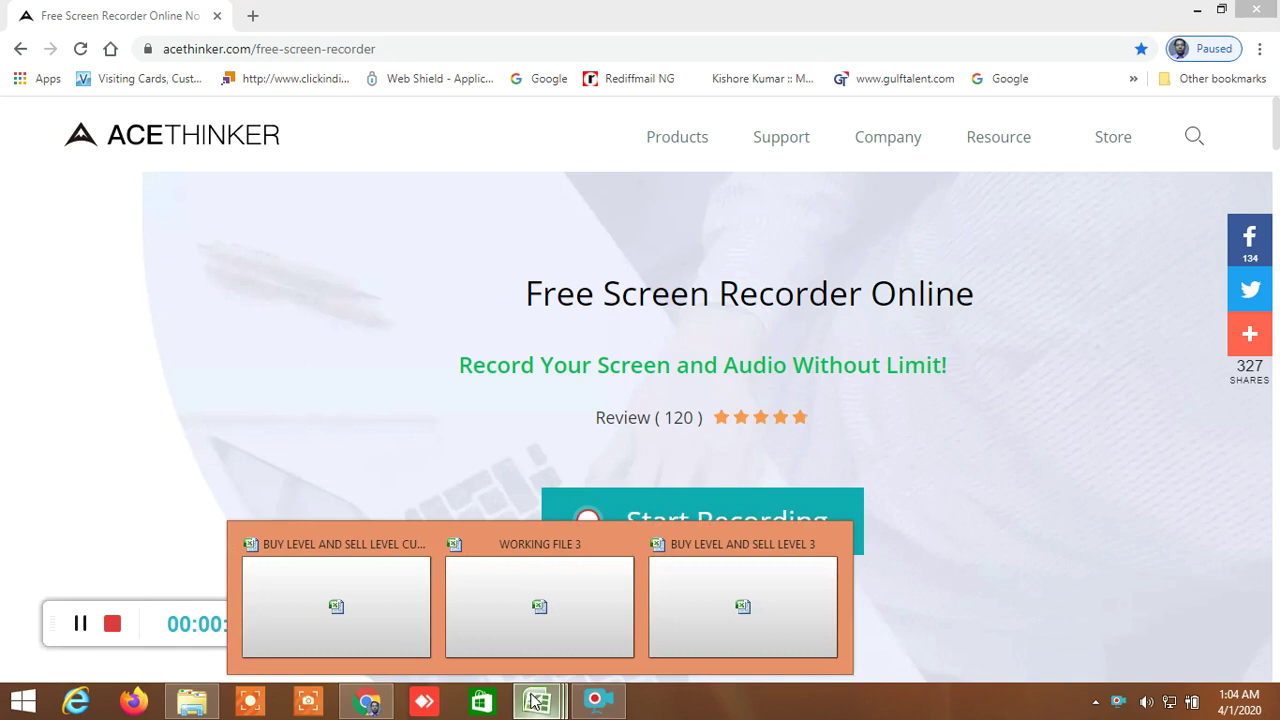
{"action": "left_click", "coordinate": [330, 602]}
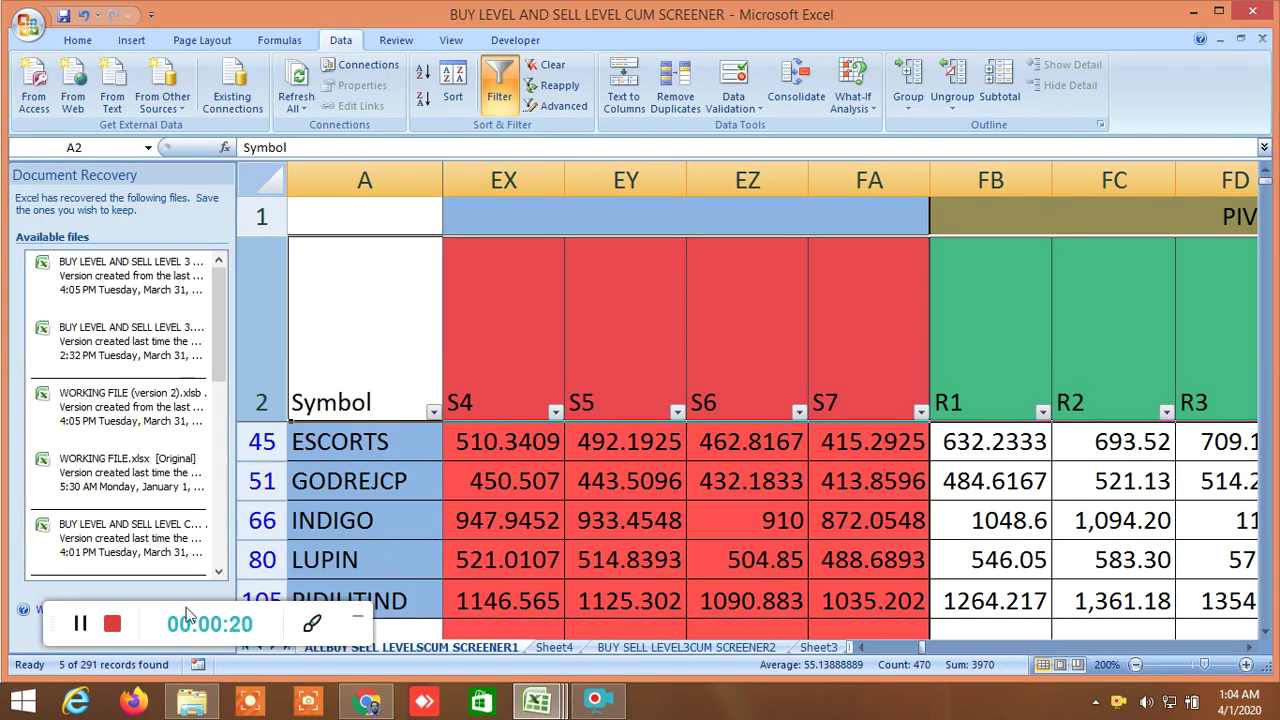
{"action": "left_click_drag", "start_coordinate": [50, 628], "coordinate": [3, 670]}
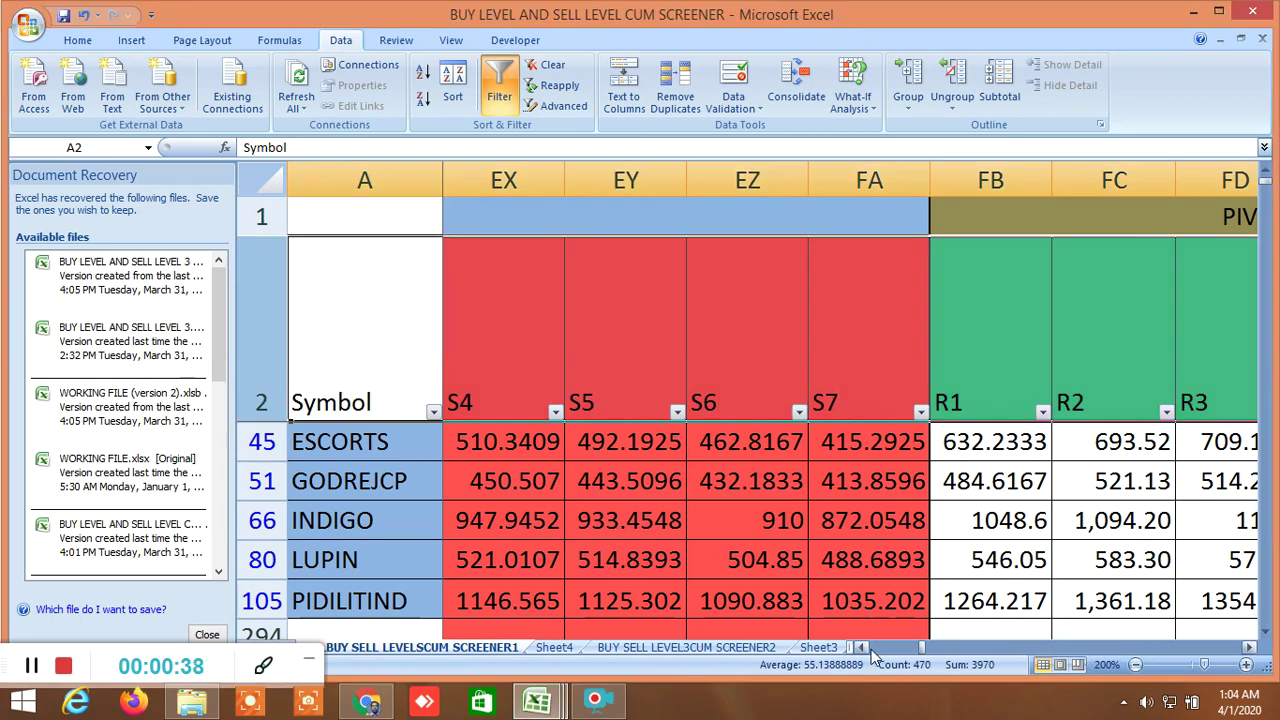
Step: Examine the sheet's first columns, from HIGH, LOW and CLOSE to the adjoining buy targets and BUY ABOVE
{"action": "left_click_drag", "start_coordinate": [862, 648], "coordinate": [866, 652]}
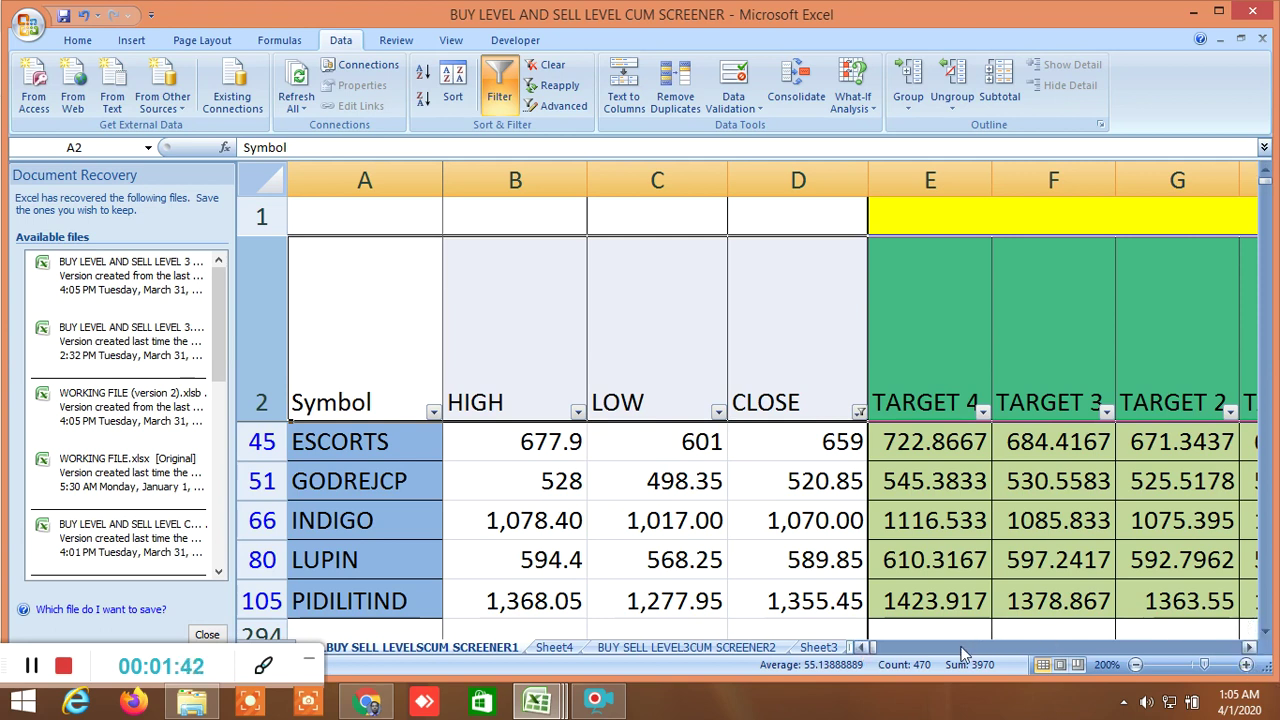
{"action": "left_click", "coordinate": [897, 649]}
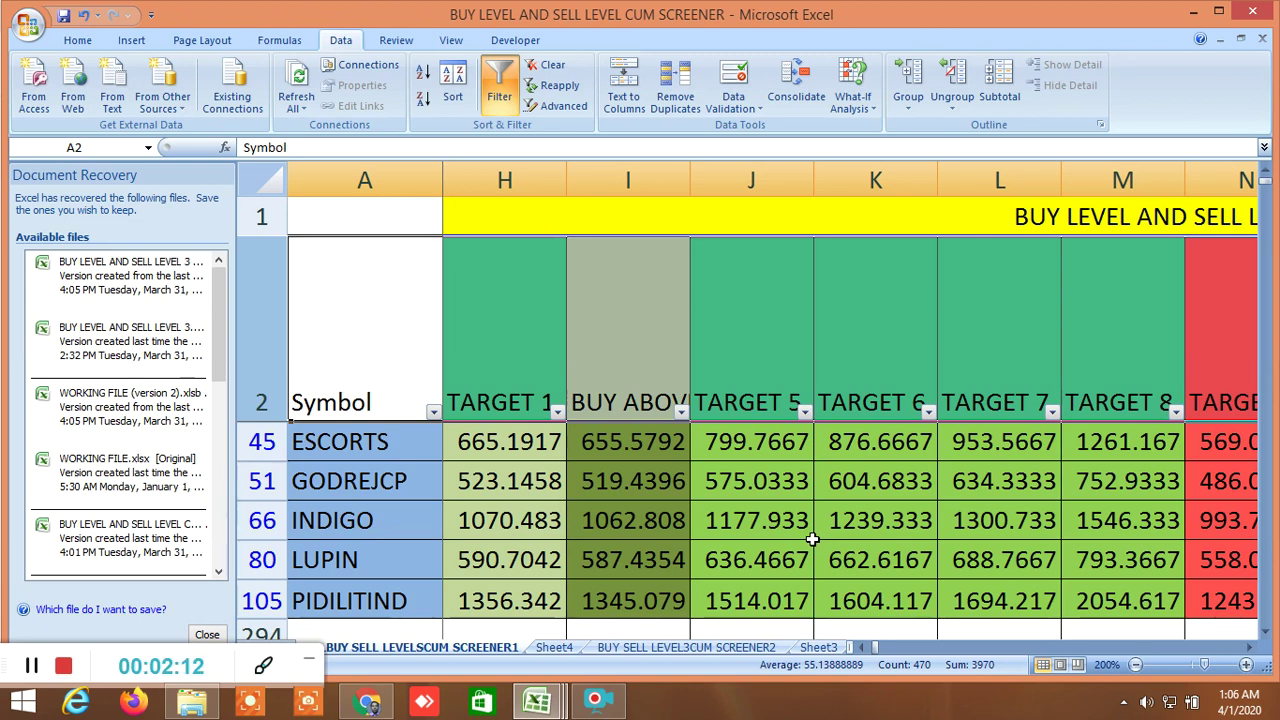
{"action": "left_click", "coordinate": [861, 648]}
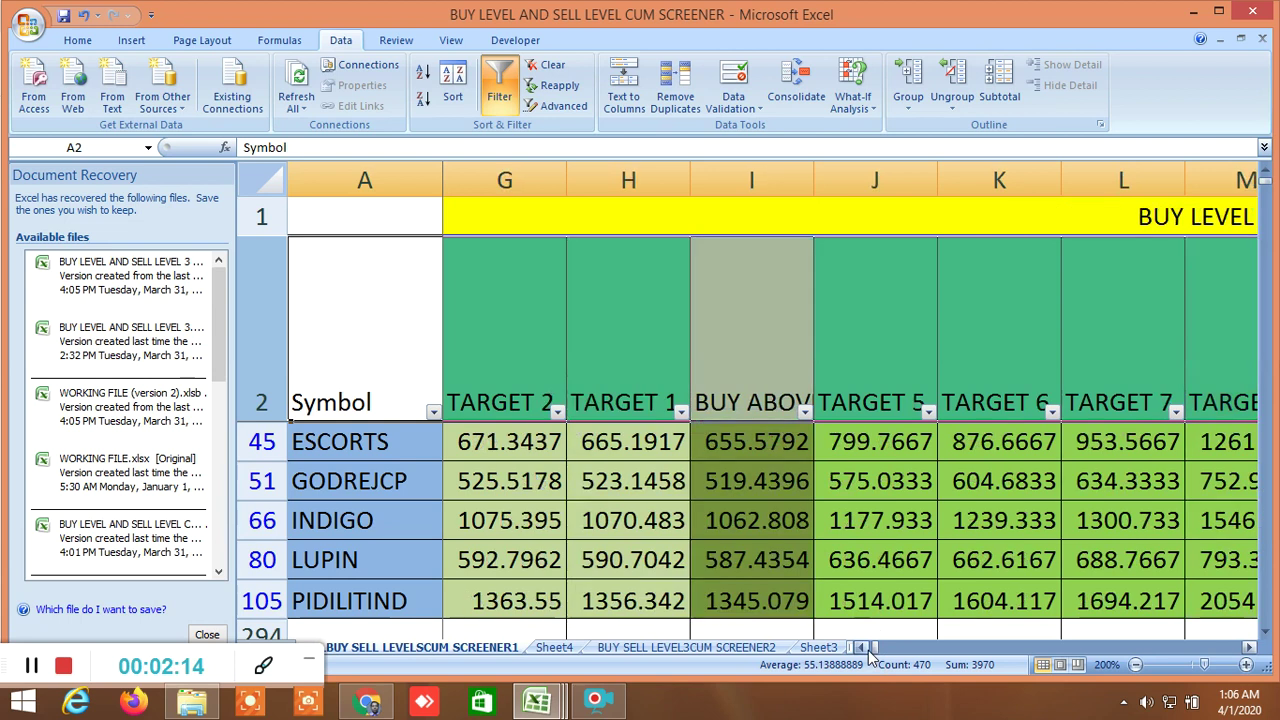
{"action": "left_click", "coordinate": [861, 648]}
{"action": "left_click", "coordinate": [861, 648]}
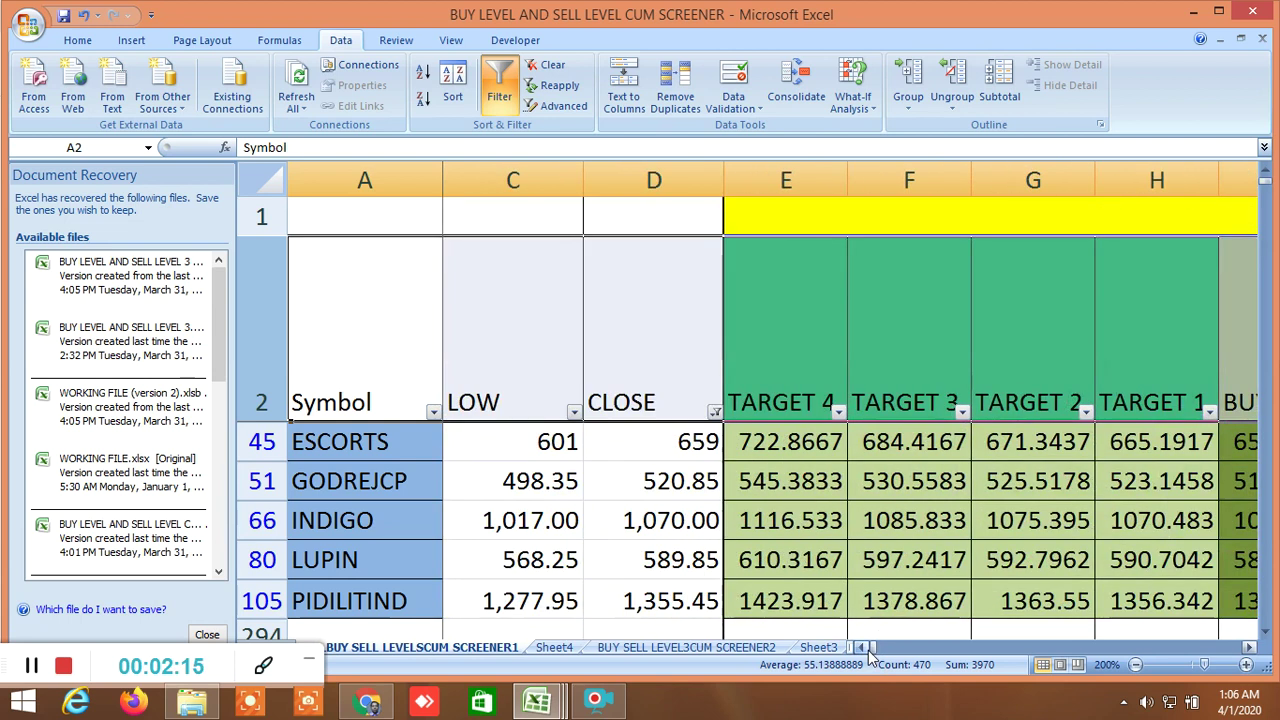
{"action": "left_click", "coordinate": [1249, 648]}
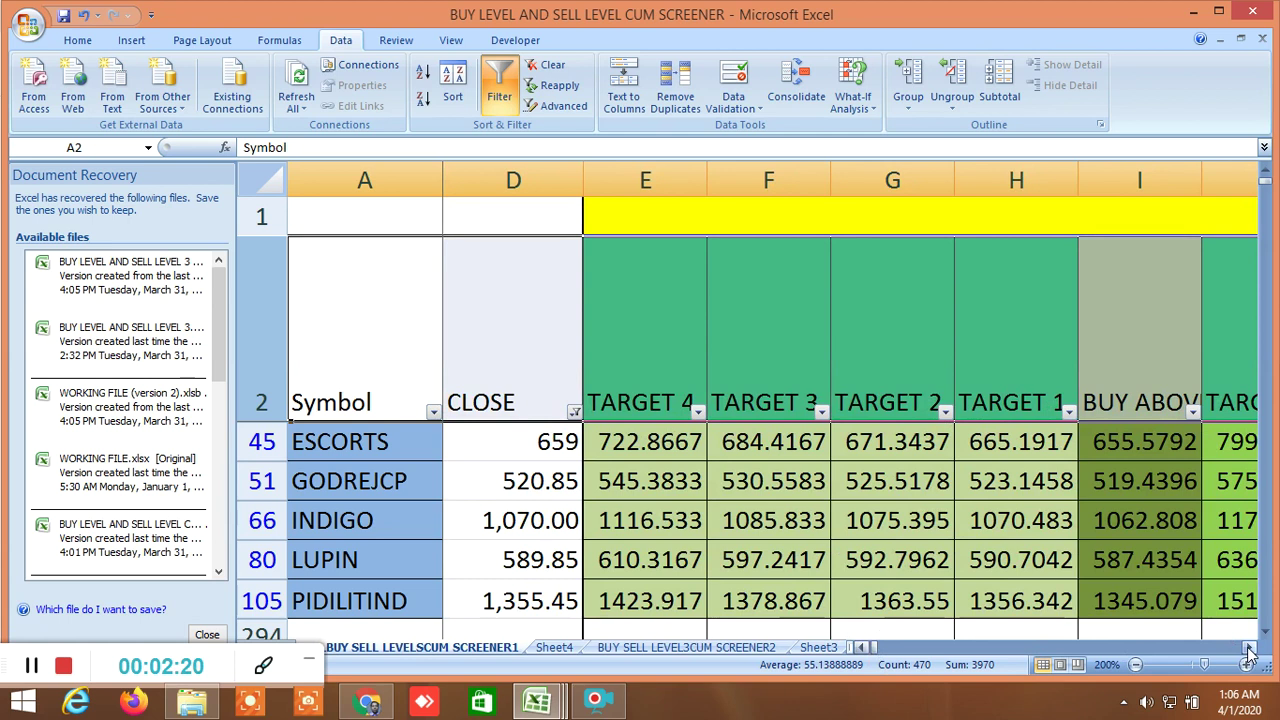
{"action": "left_click", "coordinate": [1249, 648]}
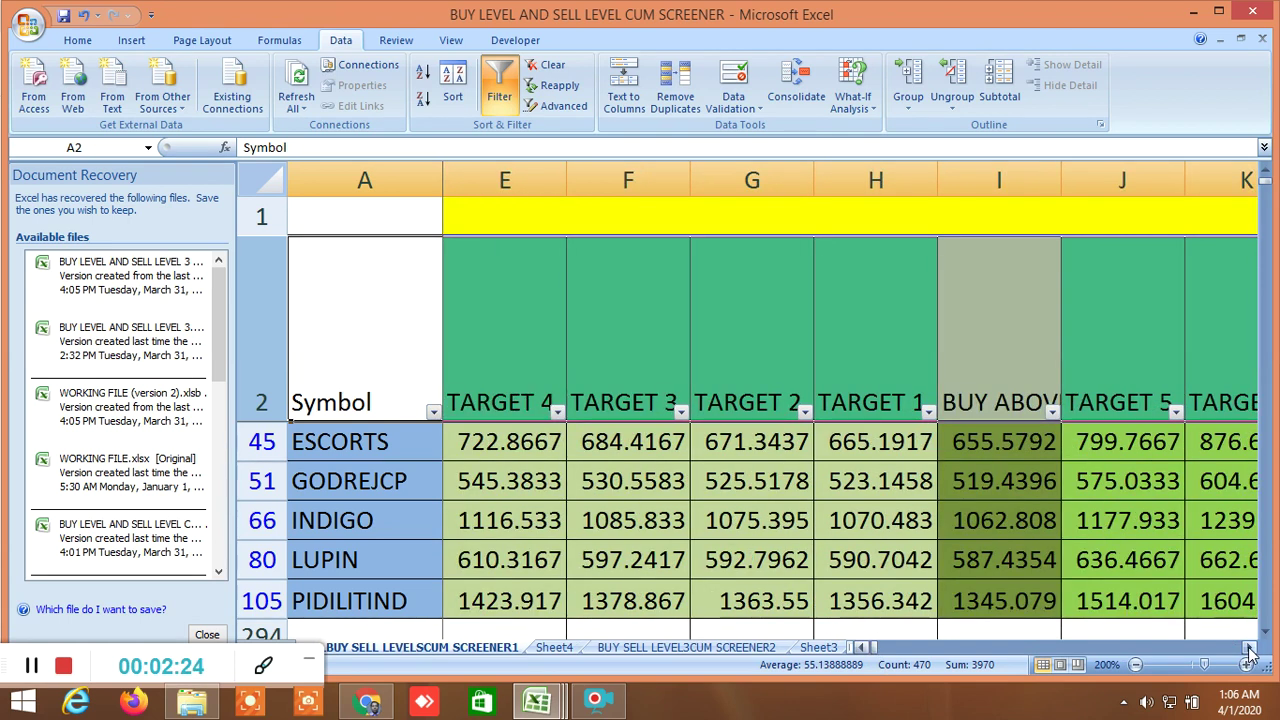
Step: Select the BUY ABOVE, TARGET 1 and TARGET 4 headers in turn to point out the first set of buy levels
{"action": "left_click", "coordinate": [1095, 219]}
{"action": "left_click", "coordinate": [1016, 366]}
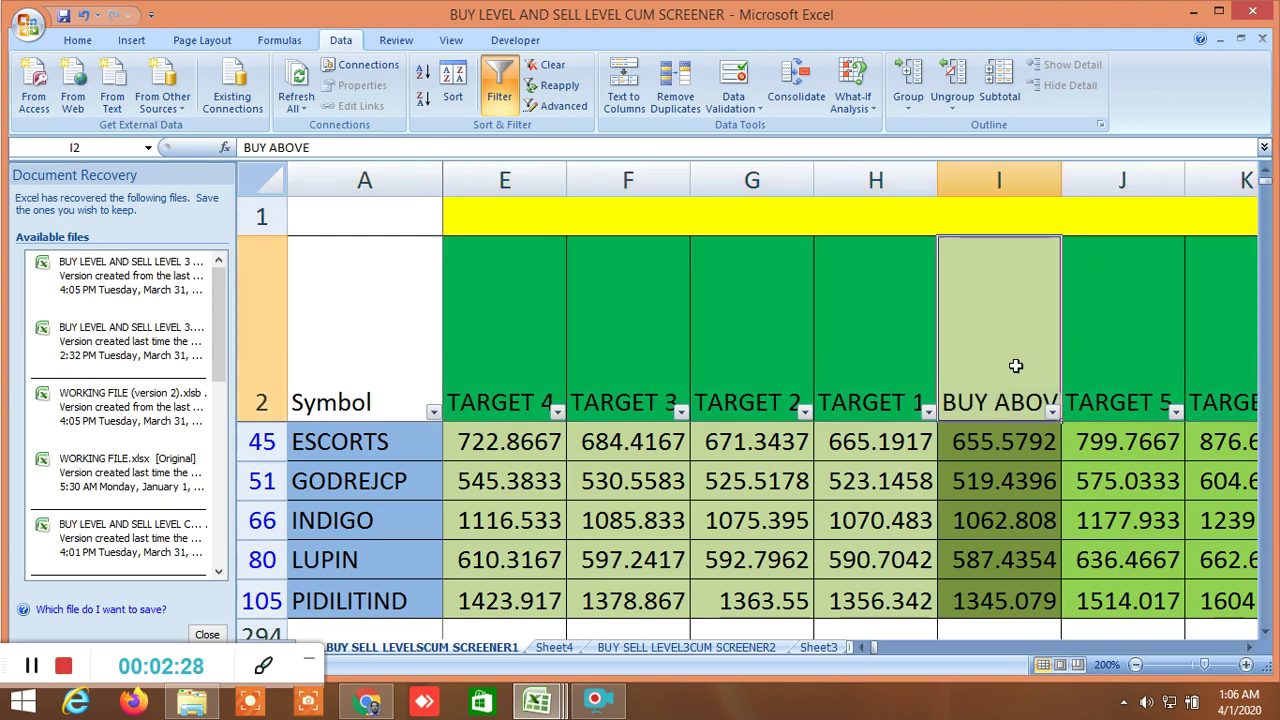
{"action": "left_click", "coordinate": [878, 356]}
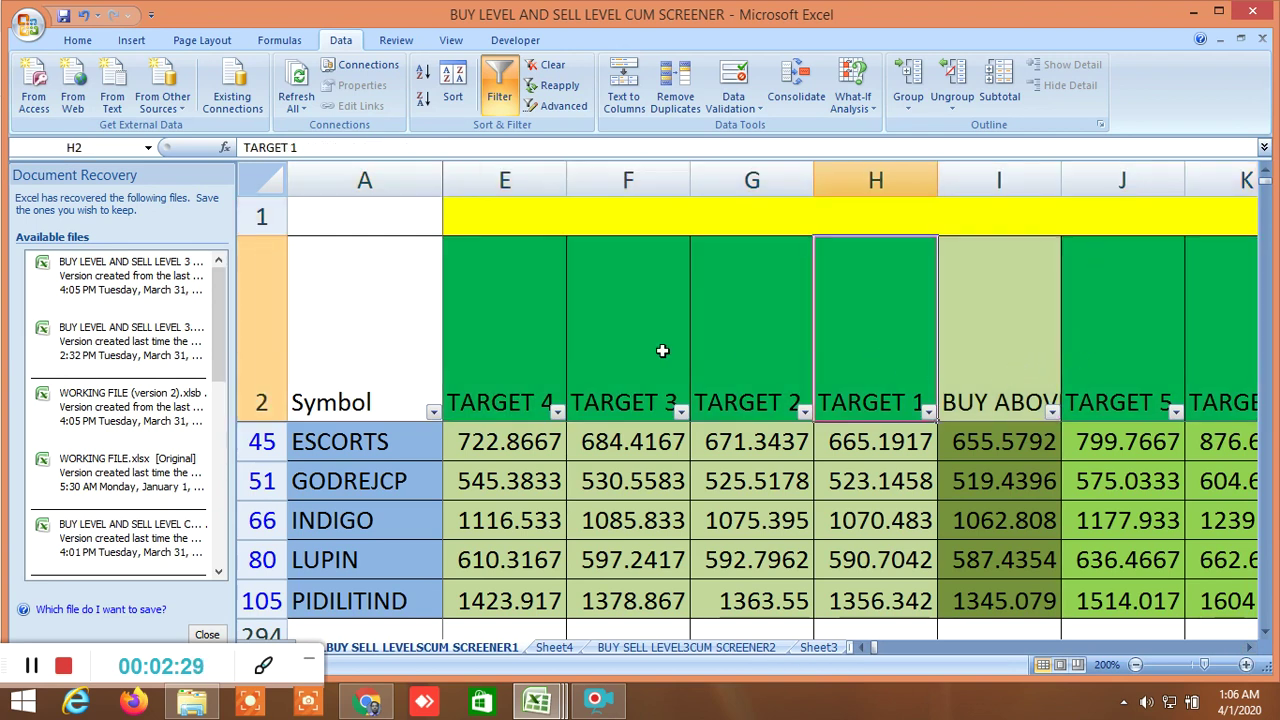
{"action": "left_click", "coordinate": [526, 340]}
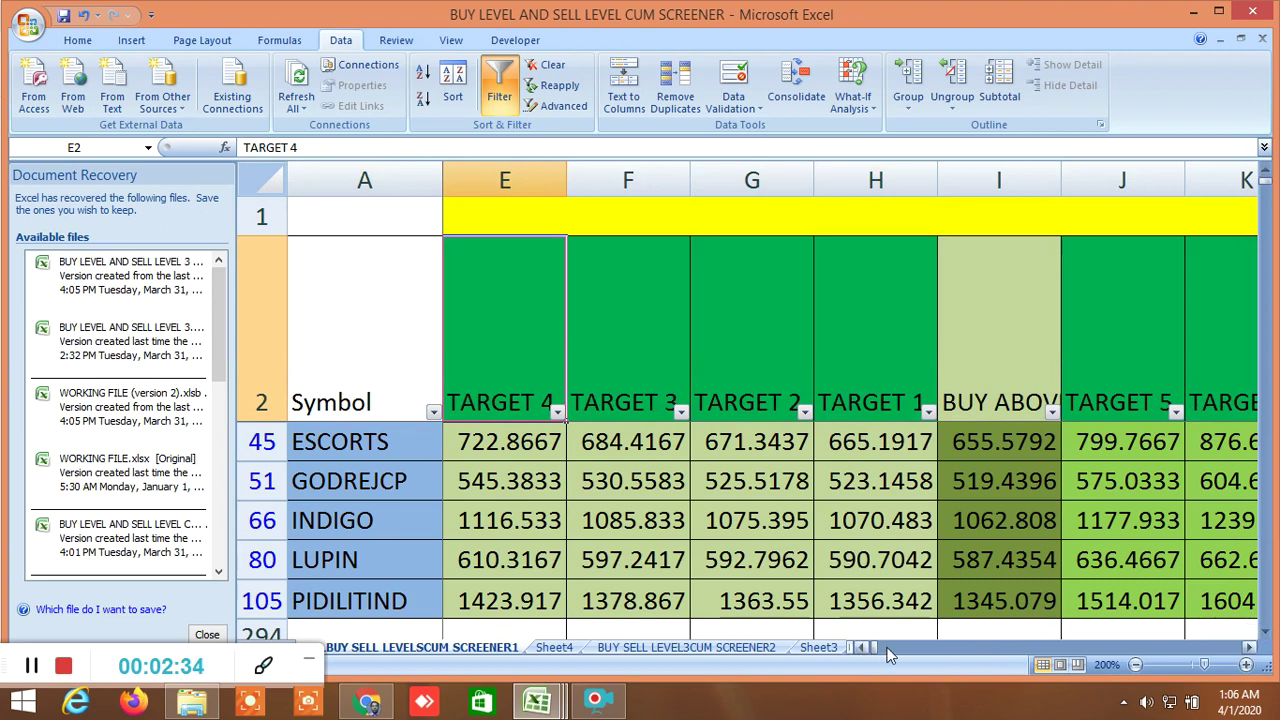
Step: Examine the Sell below and target columns of the first level set, continuing to BUY ABOVE of the second set
{"action": "left_click_drag", "start_coordinate": [877, 649], "coordinate": [880, 651]}
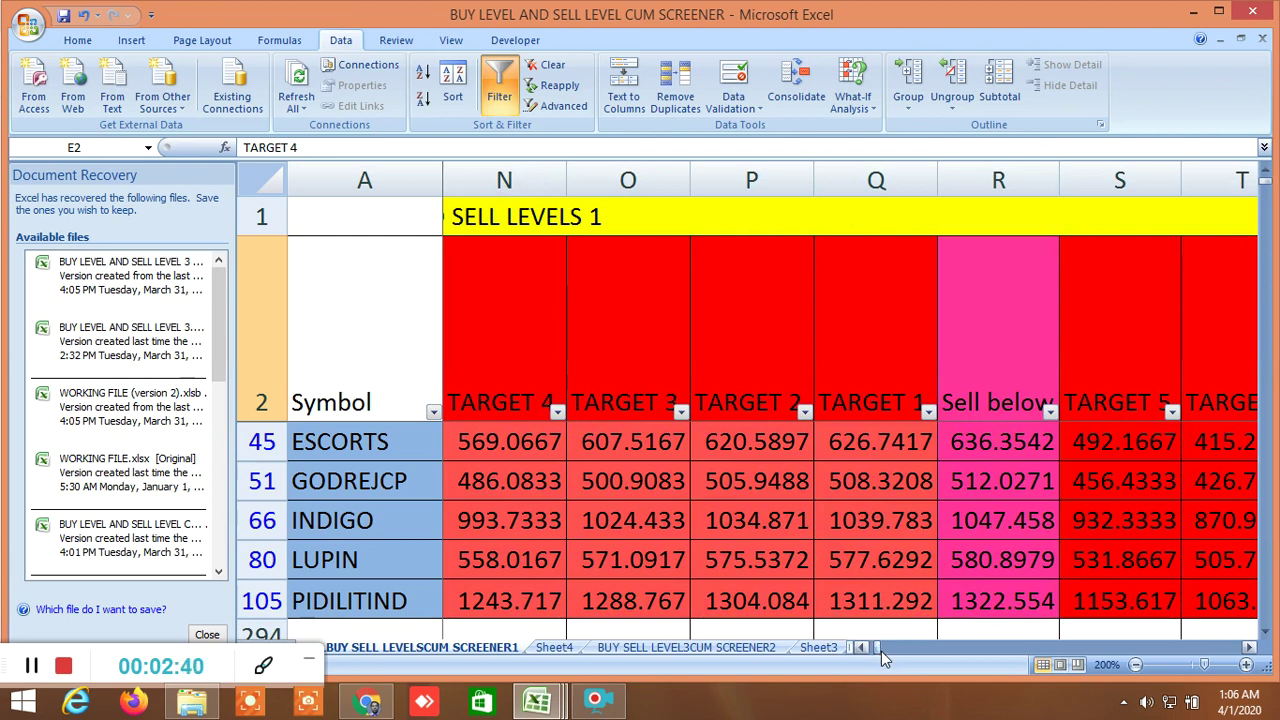
{"action": "left_click", "coordinate": [1247, 651]}
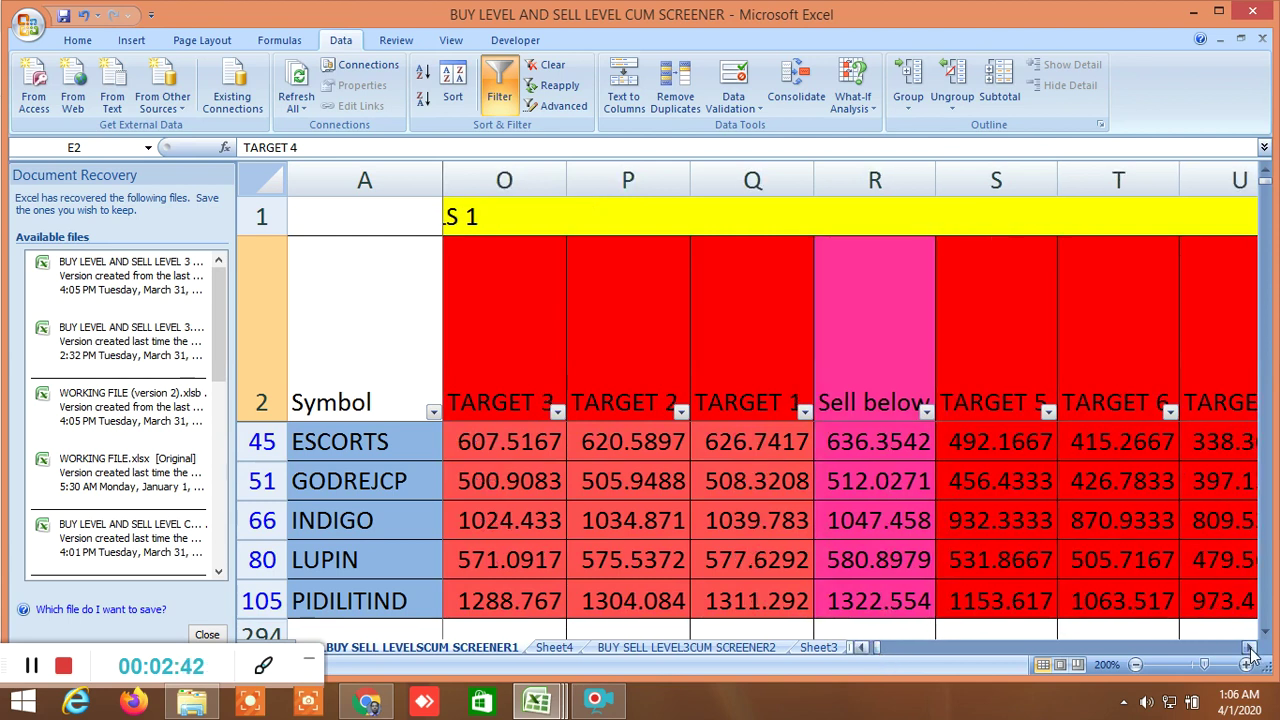
{"action": "left_click", "coordinate": [1248, 651]}
{"action": "left_click", "coordinate": [1249, 651]}
{"action": "left_click", "coordinate": [1250, 651]}
{"action": "left_click", "coordinate": [1250, 651]}
{"action": "left_click", "coordinate": [1250, 651]}
{"action": "left_click", "coordinate": [1250, 651]}
{"action": "left_click", "coordinate": [1250, 651]}
{"action": "left_click", "coordinate": [1250, 651]}
{"action": "left_click", "coordinate": [1250, 651]}
{"action": "left_click", "coordinate": [1250, 651]}
{"action": "left_click", "coordinate": [1250, 651]}
{"action": "left_click", "coordinate": [1250, 651]}
{"action": "left_click", "coordinate": [1250, 651]}
{"action": "left_click", "coordinate": [1250, 651]}
{"action": "left_click", "coordinate": [1250, 651]}
{"action": "left_click", "coordinate": [1250, 651]}
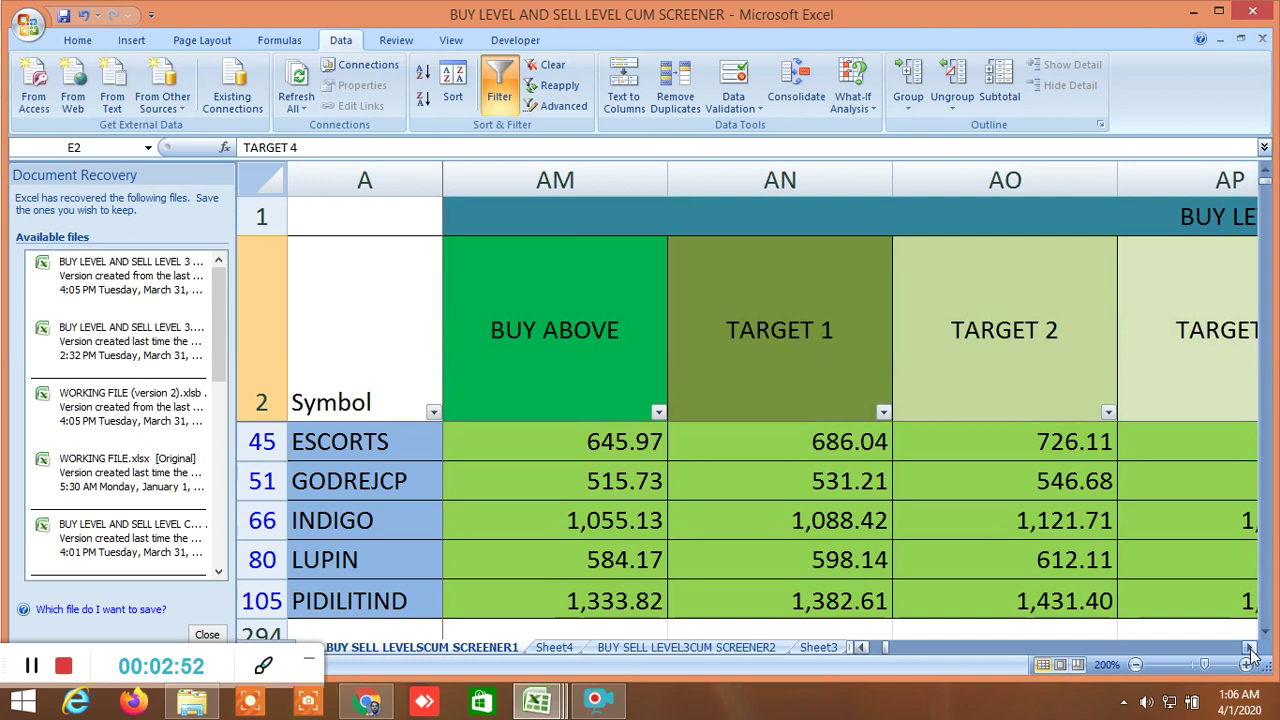
Step: Review the targets and SELL BELOW columns of BUY LEVEL AND SELL LEVELS 2, along with the ADVANCE and DECLINE columns
{"action": "left_click", "coordinate": [1250, 651]}
{"action": "left_click", "coordinate": [1250, 651]}
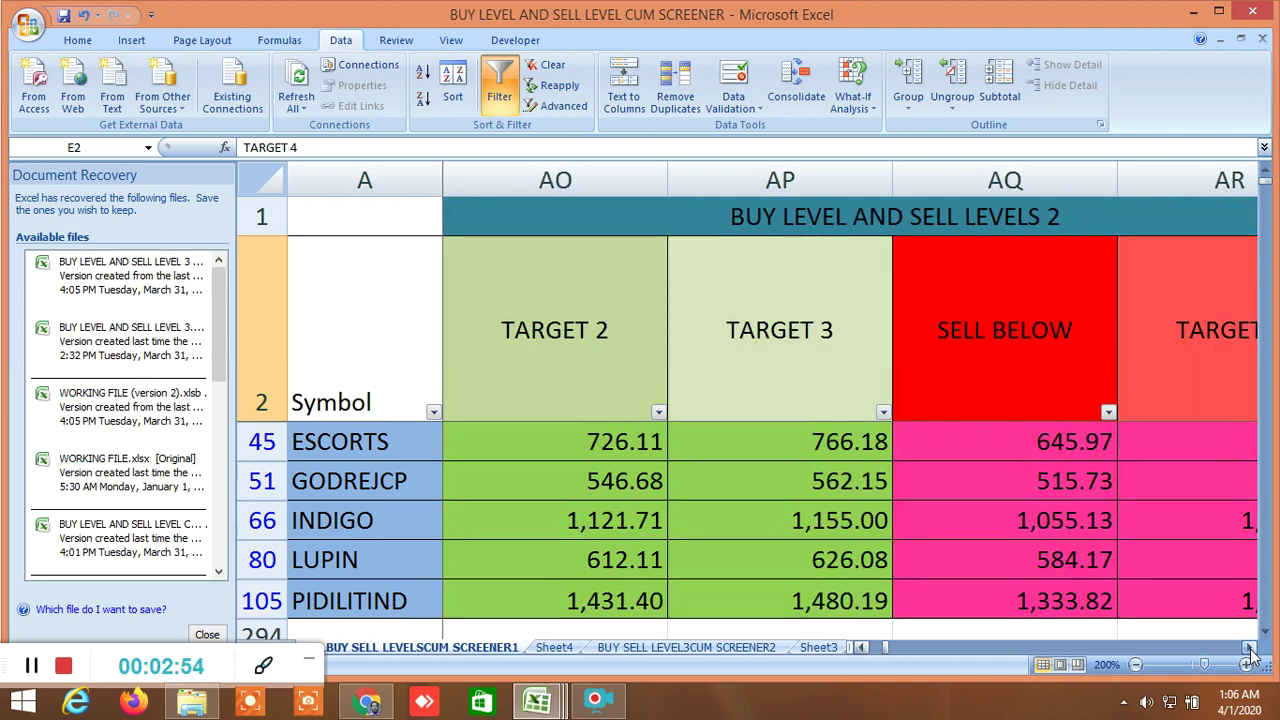
{"action": "left_click", "coordinate": [1250, 651]}
{"action": "left_click", "coordinate": [1250, 651]}
{"action": "left_click", "coordinate": [1250, 651]}
{"action": "left_click", "coordinate": [1250, 651]}
{"action": "left_click", "coordinate": [1250, 651]}
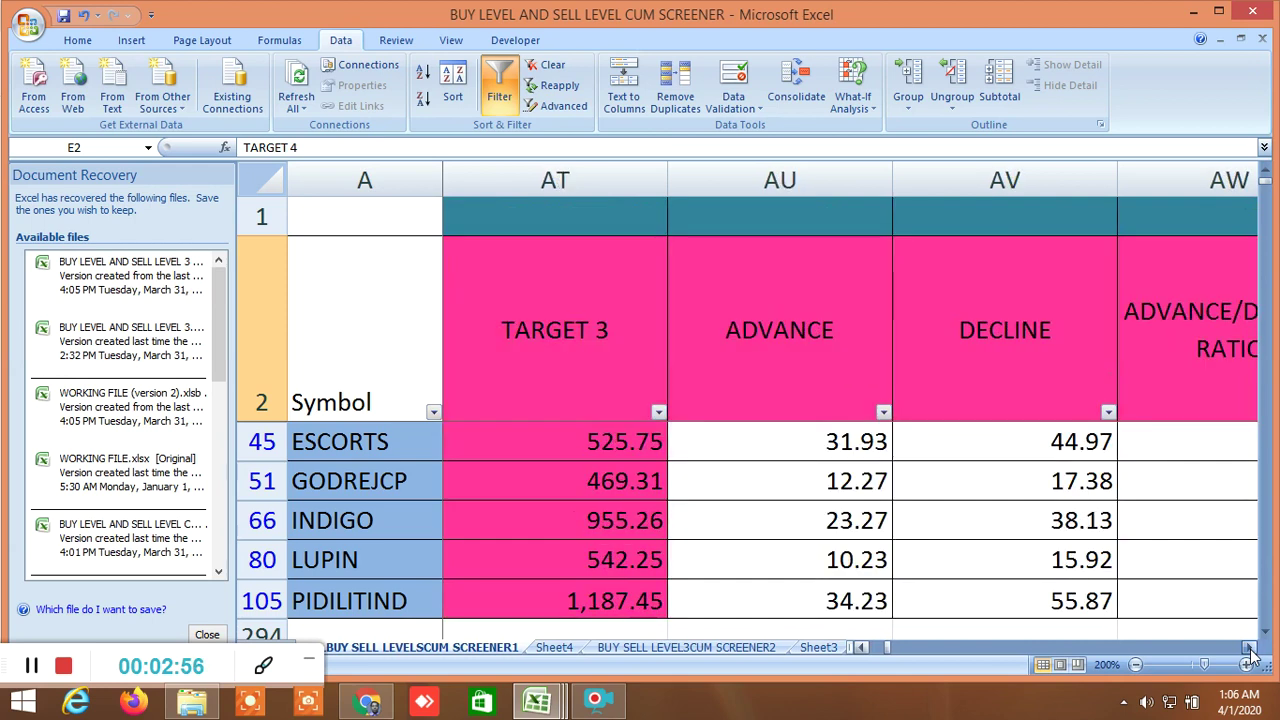
{"action": "left_click", "coordinate": [1250, 651]}
{"action": "left_click", "coordinate": [1250, 651]}
{"action": "left_click", "coordinate": [1250, 651]}
{"action": "left_click", "coordinate": [1250, 651]}
Step: Examine the R1 to R7 and S1 to S7 columns of BUY LEVEL AND SELL LEVELS 3
{"action": "left_click_drag", "start_coordinate": [1250, 651], "coordinate": [1250, 655]}
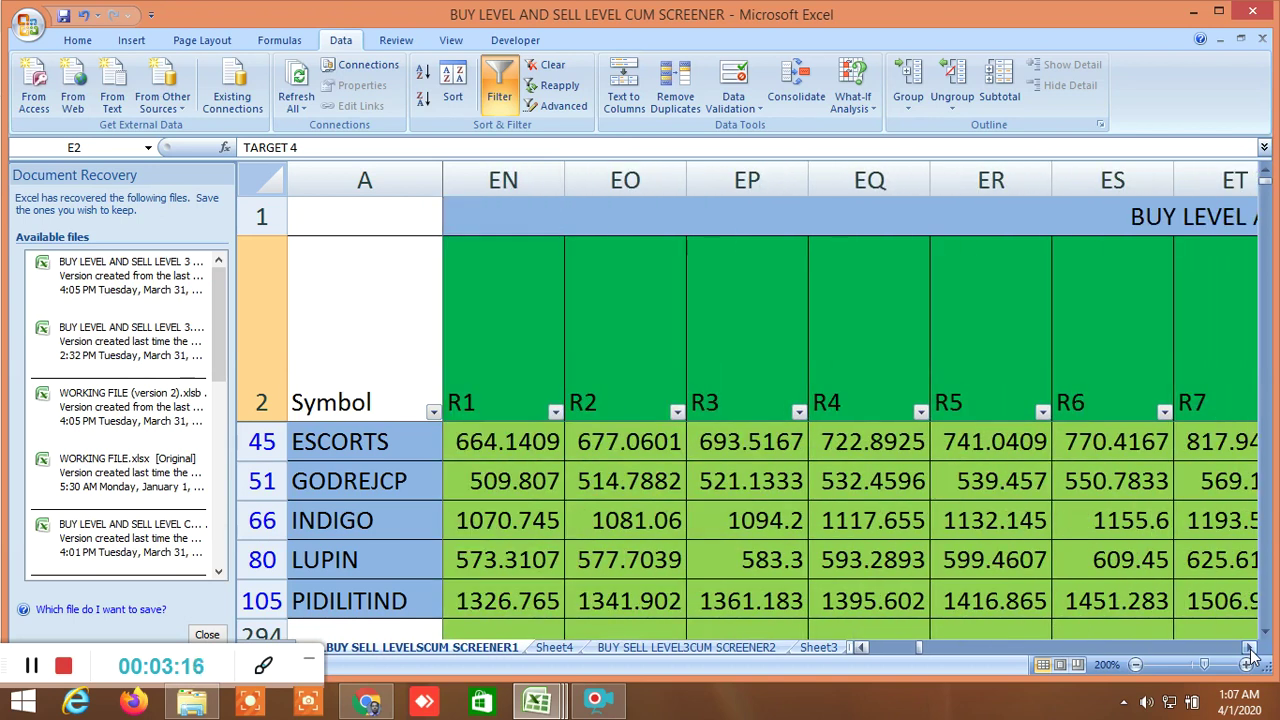
{"action": "left_click", "coordinate": [1250, 655]}
{"action": "left_click", "coordinate": [1250, 655]}
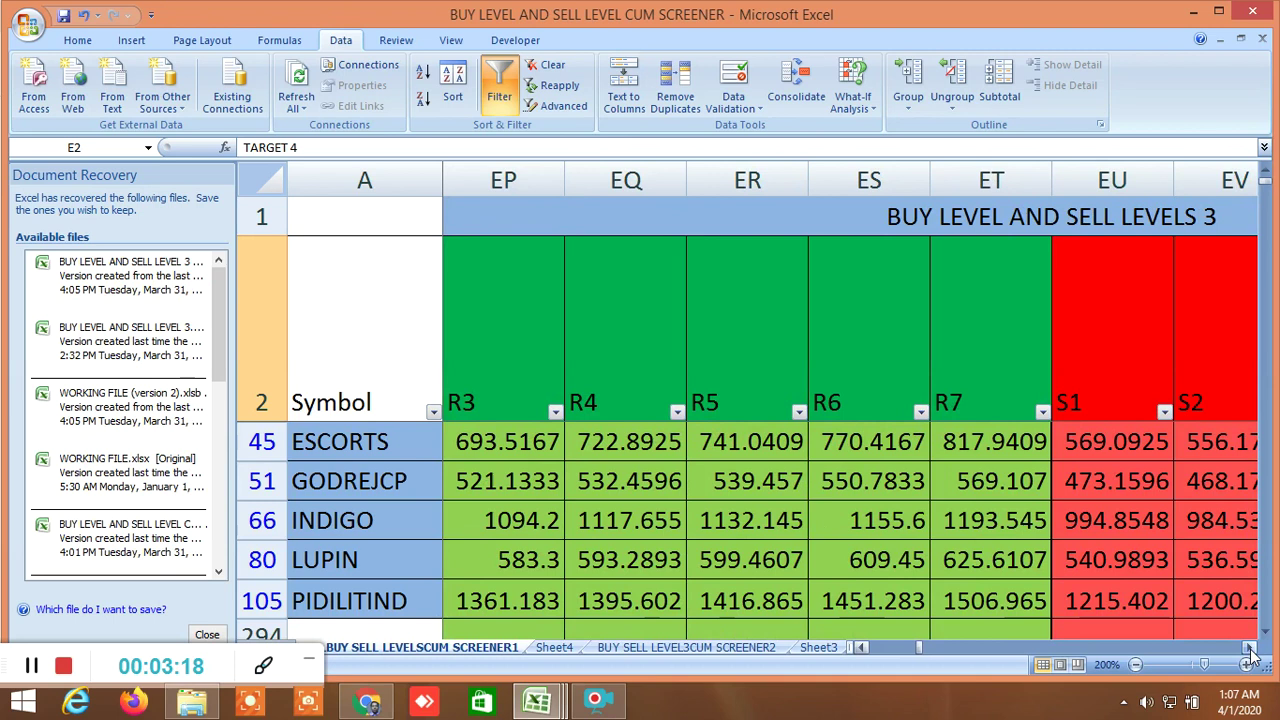
{"action": "left_click", "coordinate": [1250, 655]}
{"action": "left_click", "coordinate": [1250, 655]}
{"action": "left_click", "coordinate": [1250, 655]}
{"action": "left_click", "coordinate": [1250, 655]}
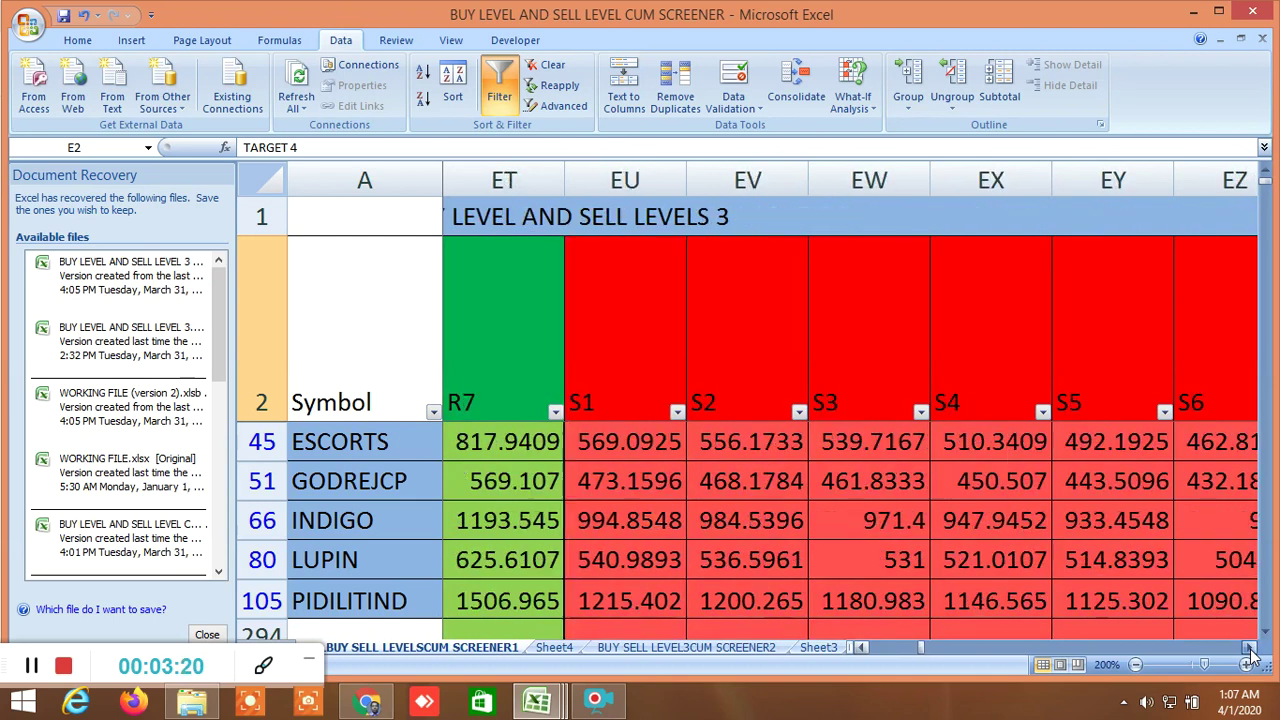
{"action": "left_click", "coordinate": [1250, 655]}
{"action": "left_click", "coordinate": [1250, 655]}
{"action": "left_click", "coordinate": [1250, 655]}
{"action": "left_click", "coordinate": [1250, 655]}
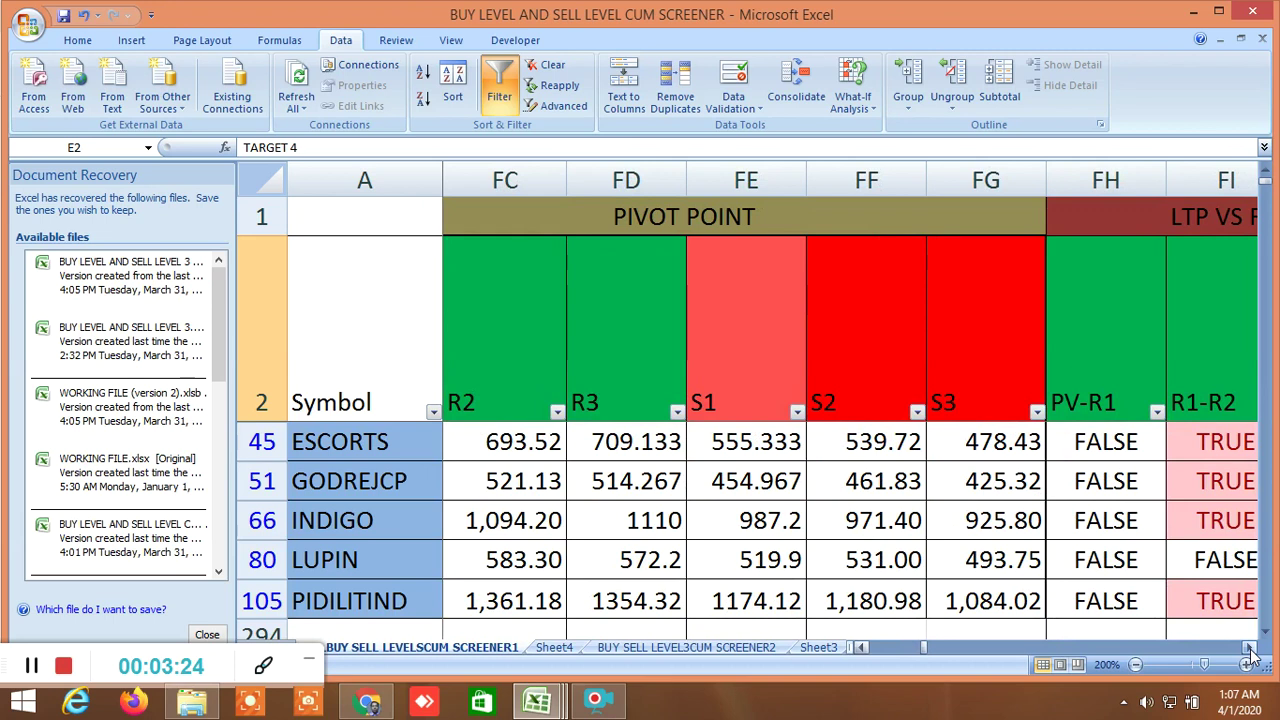
Step: Review the PIVOT POINT columns and the LTP versus resistance and support pivot point checks
{"action": "left_click", "coordinate": [1250, 655]}
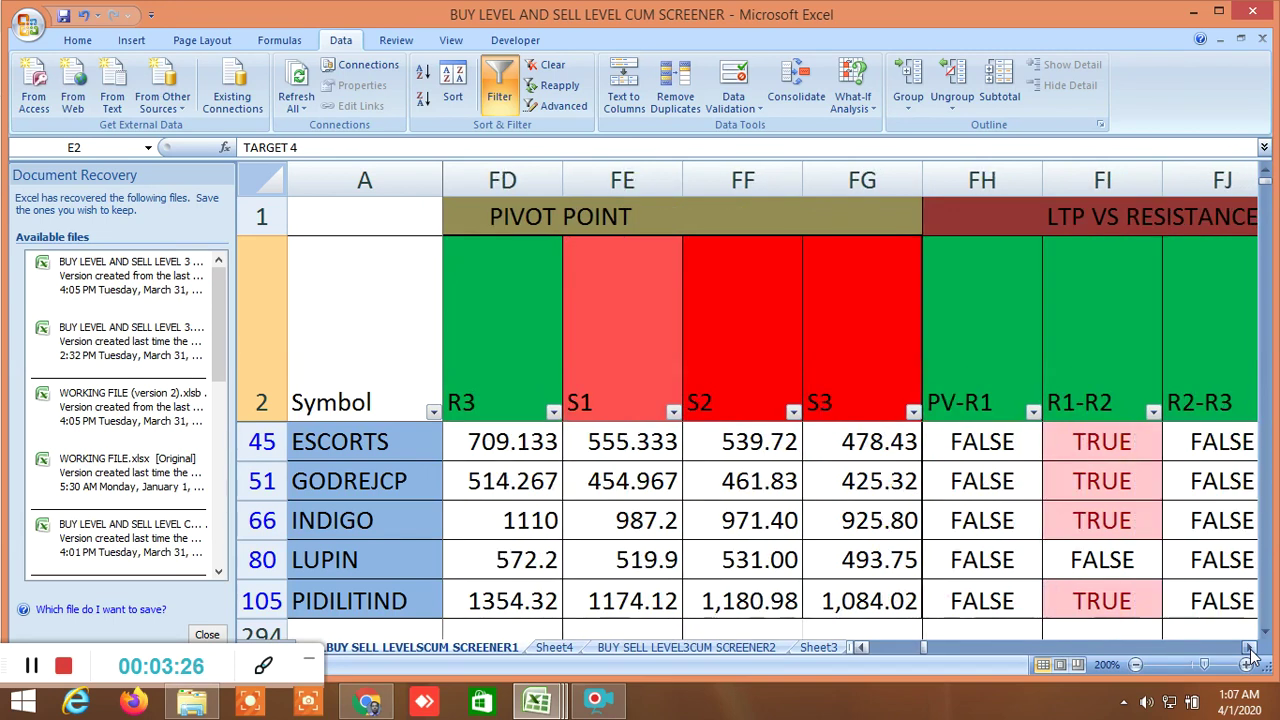
{"action": "left_click", "coordinate": [1250, 655]}
{"action": "left_click", "coordinate": [1250, 655]}
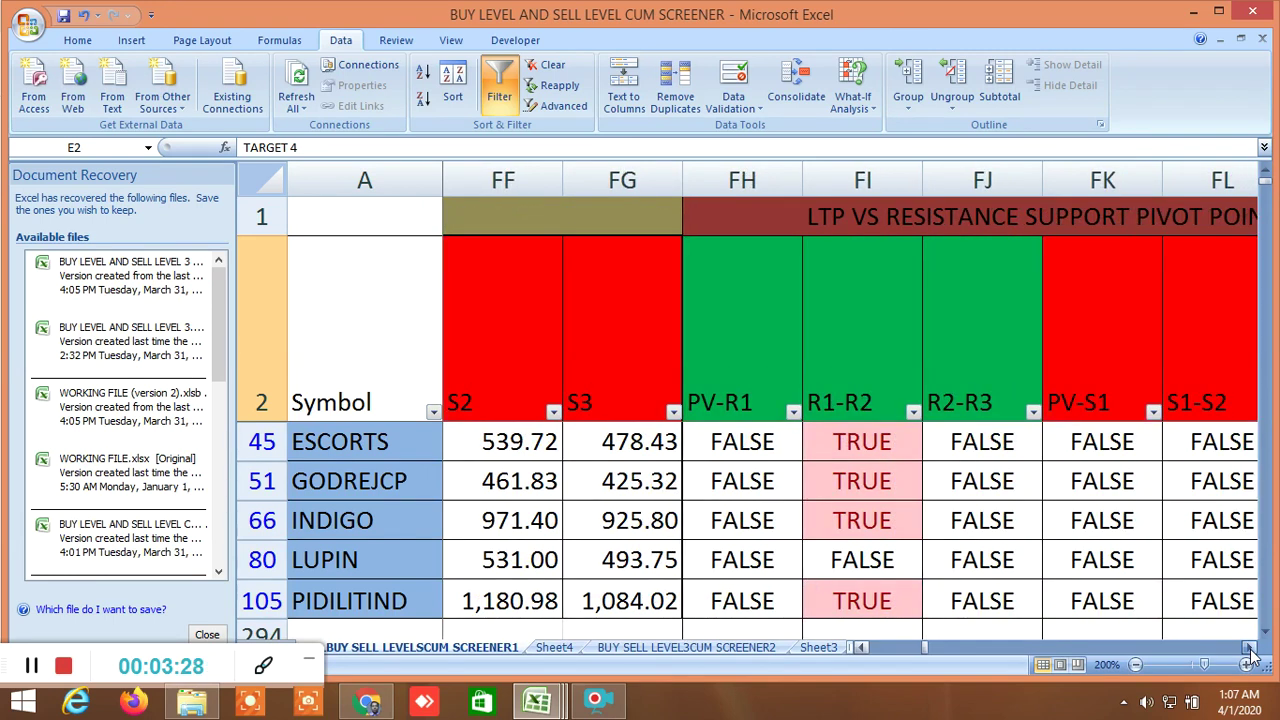
{"action": "left_click", "coordinate": [1250, 655]}
{"action": "left_click", "coordinate": [1250, 655]}
{"action": "left_click", "coordinate": [1250, 655]}
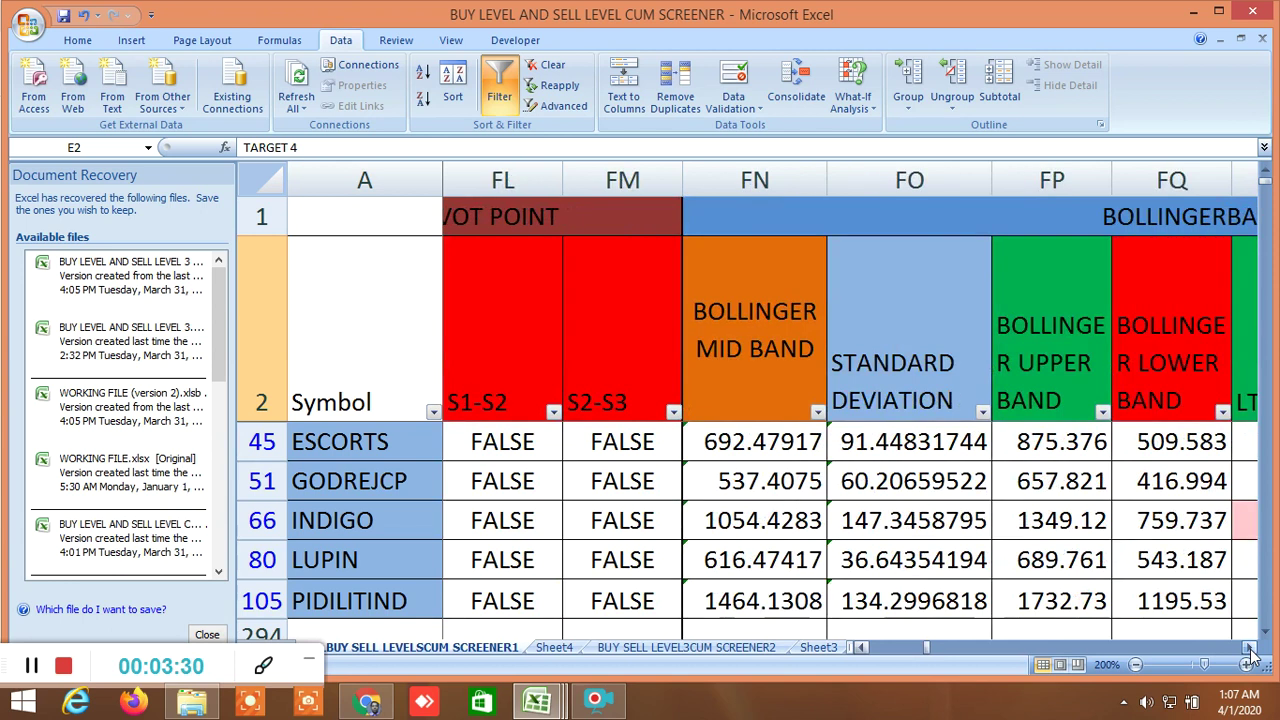
Step: Look through the columns from the Bollinger bands past the degree-based resistance levels to Murrey's mathematical levels
{"action": "left_click", "coordinate": [1250, 655]}
{"action": "left_click_drag", "start_coordinate": [1250, 652], "coordinate": [1250, 652]}
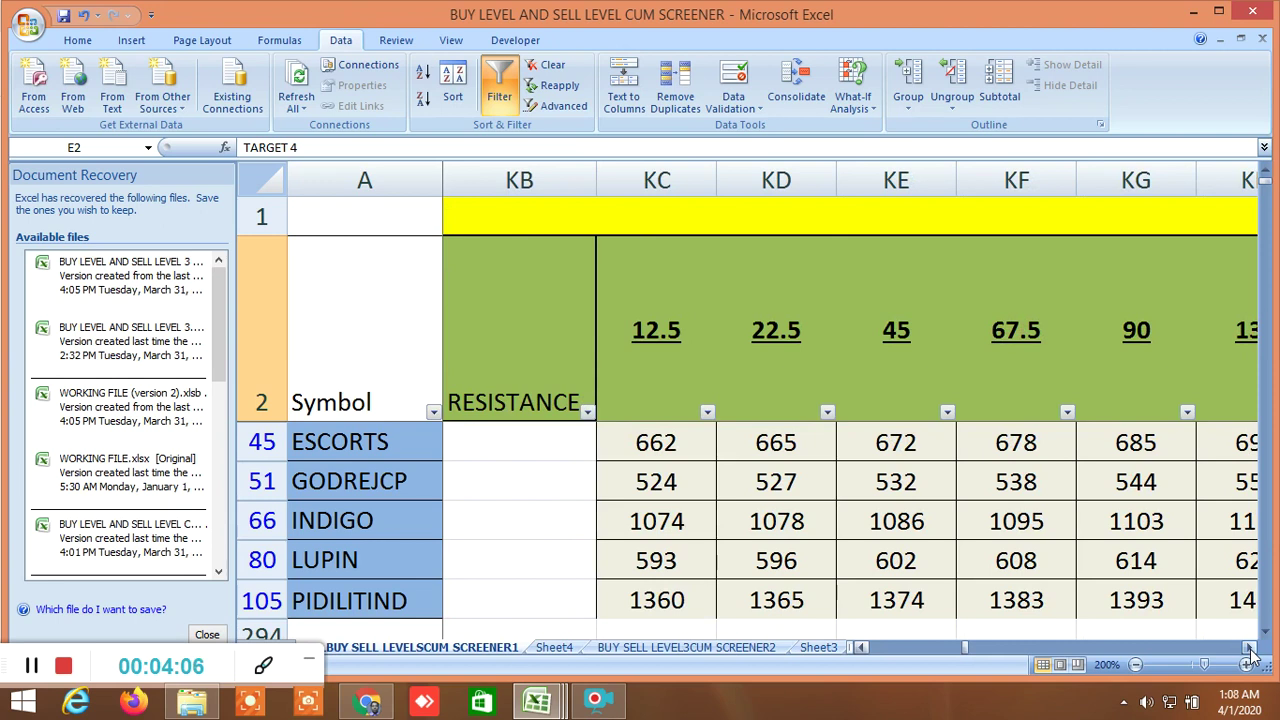
{"action": "left_click_drag", "start_coordinate": [1250, 652], "coordinate": [1250, 652]}
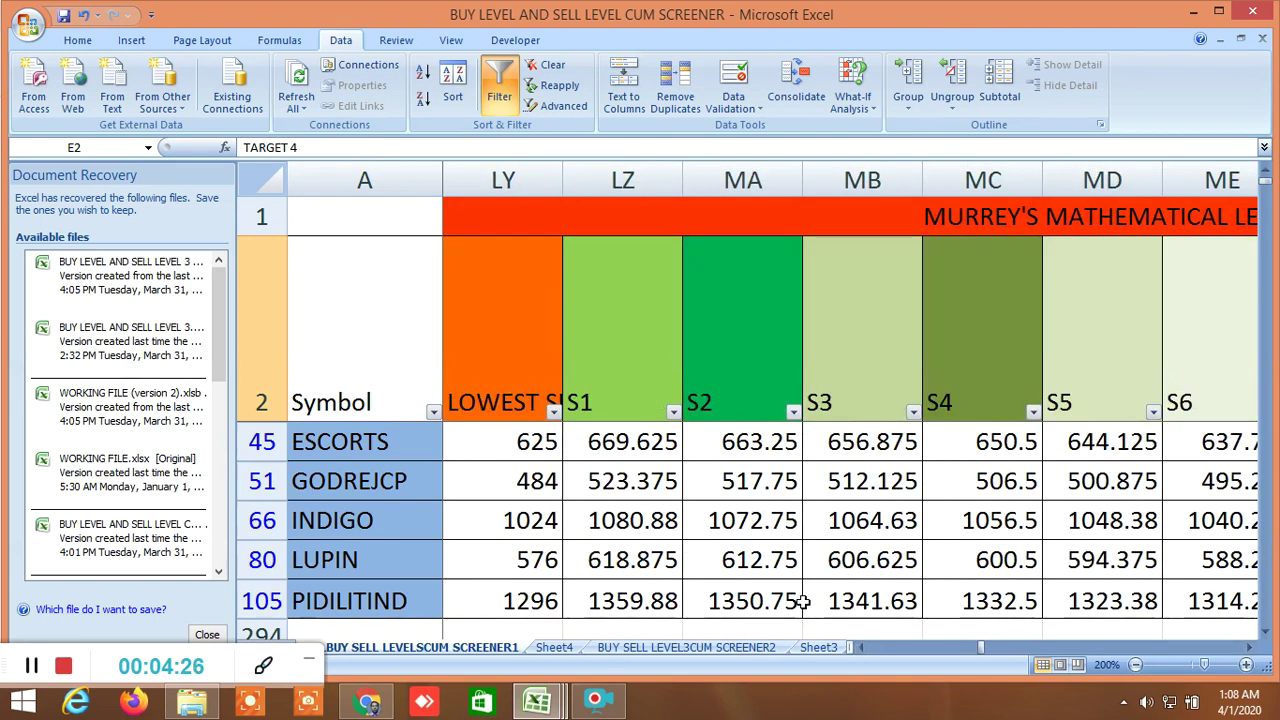
Step: Select the highest resistance, LOWEST SUPPORT and S1 headers in turn within Murrey's mathematical levels
{"action": "left_click", "coordinate": [857, 648]}
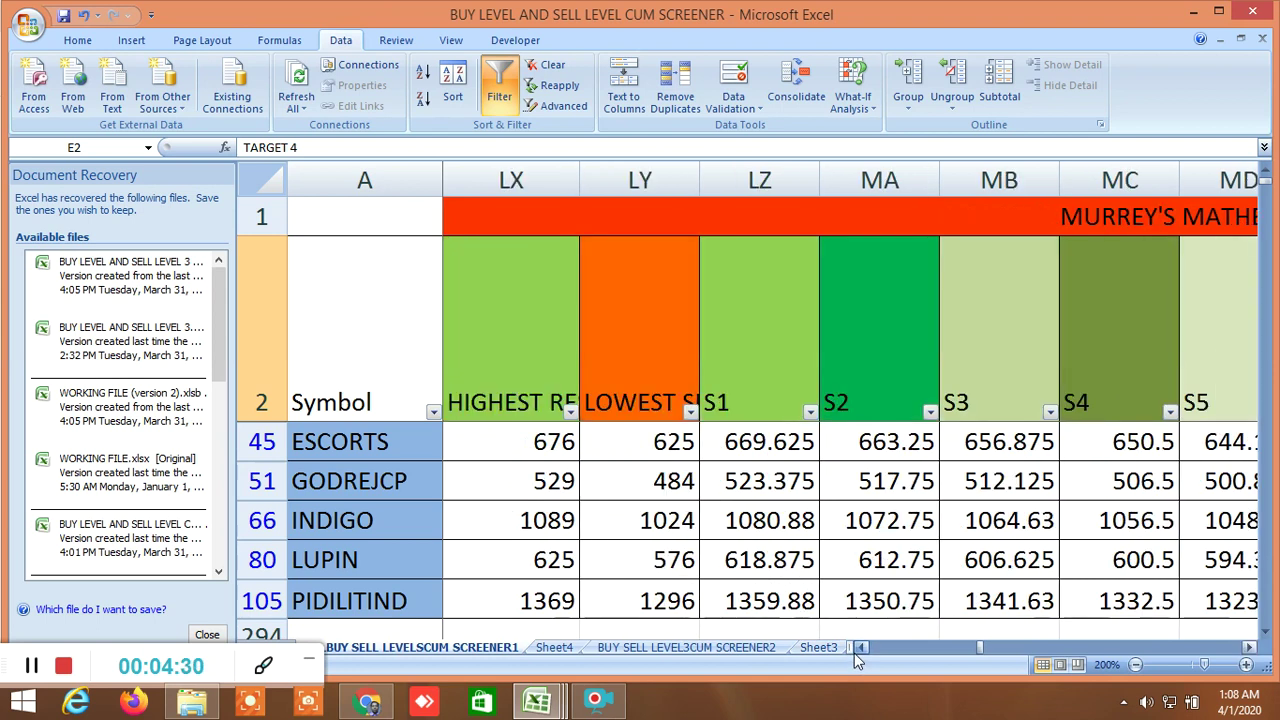
{"action": "left_click", "coordinate": [557, 358]}
{"action": "left_click", "coordinate": [618, 340]}
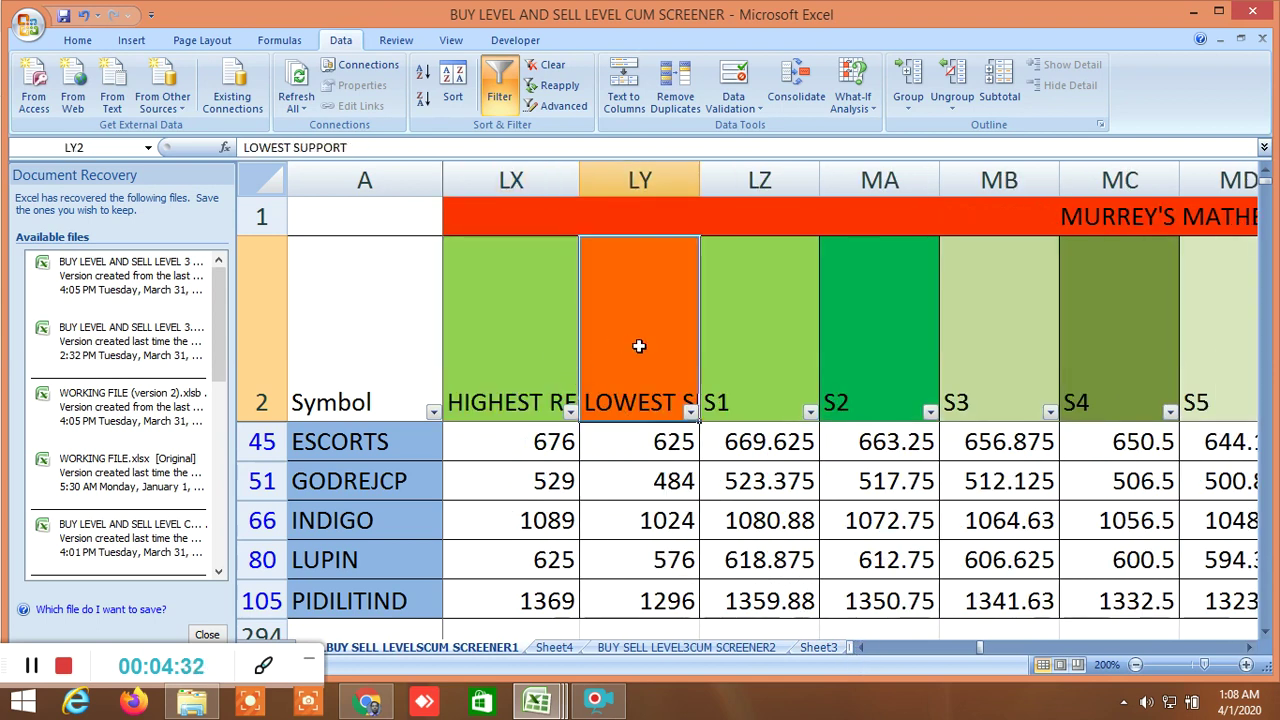
{"action": "left_click", "coordinate": [756, 368]}
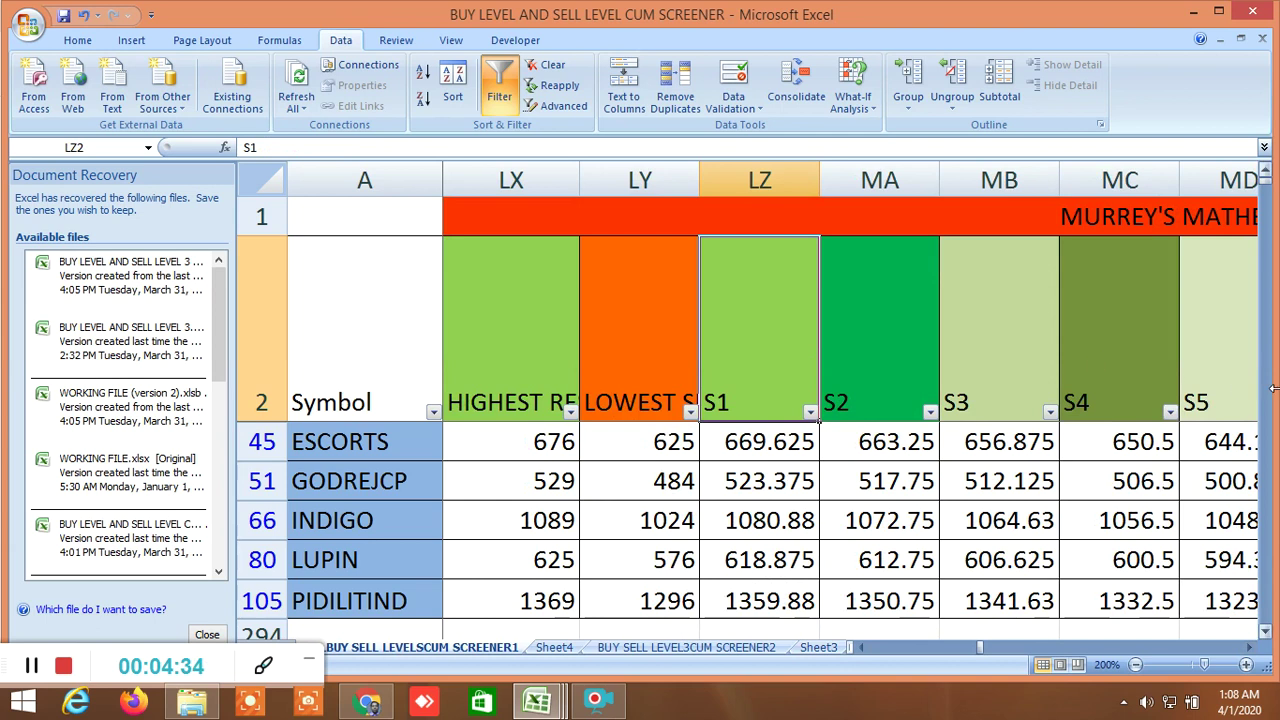
Step: Examine the Murrey's support columns up to S18, then return to the HR+3, HR+2 and HR+1 columns
{"action": "left_click", "coordinate": [1249, 647]}
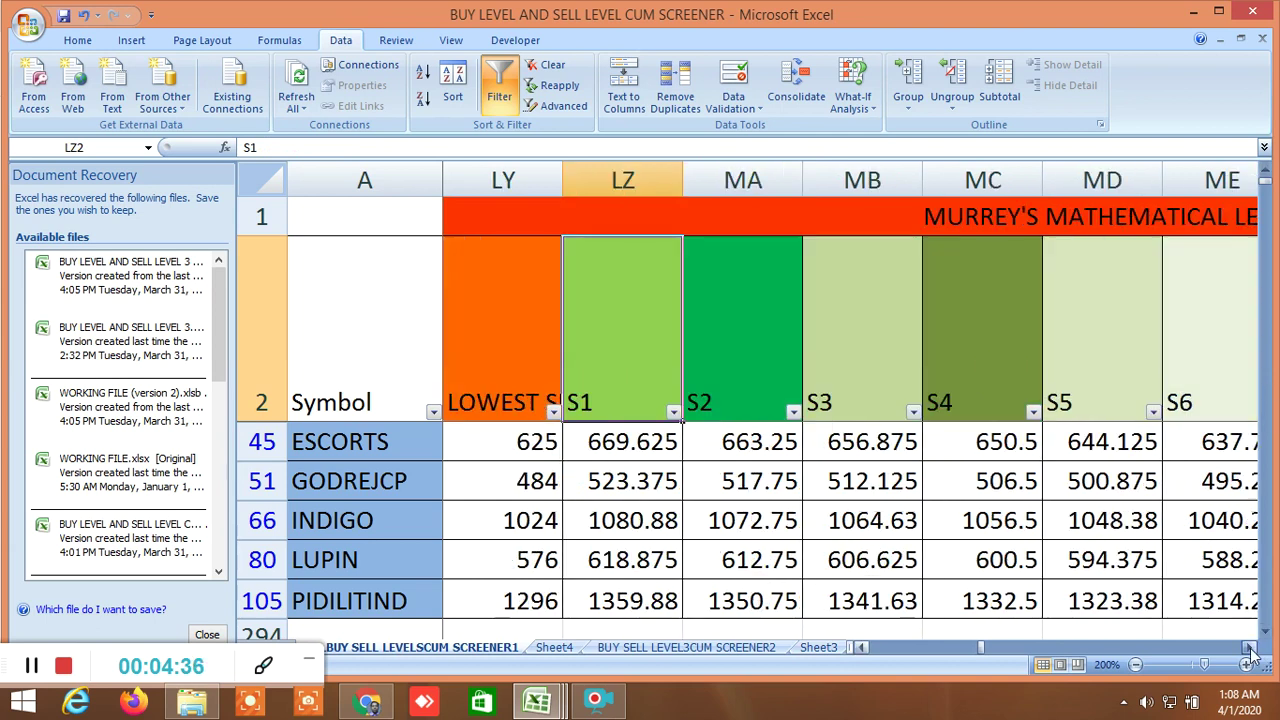
{"action": "left_click", "coordinate": [1249, 647]}
{"action": "left_click", "coordinate": [1249, 647]}
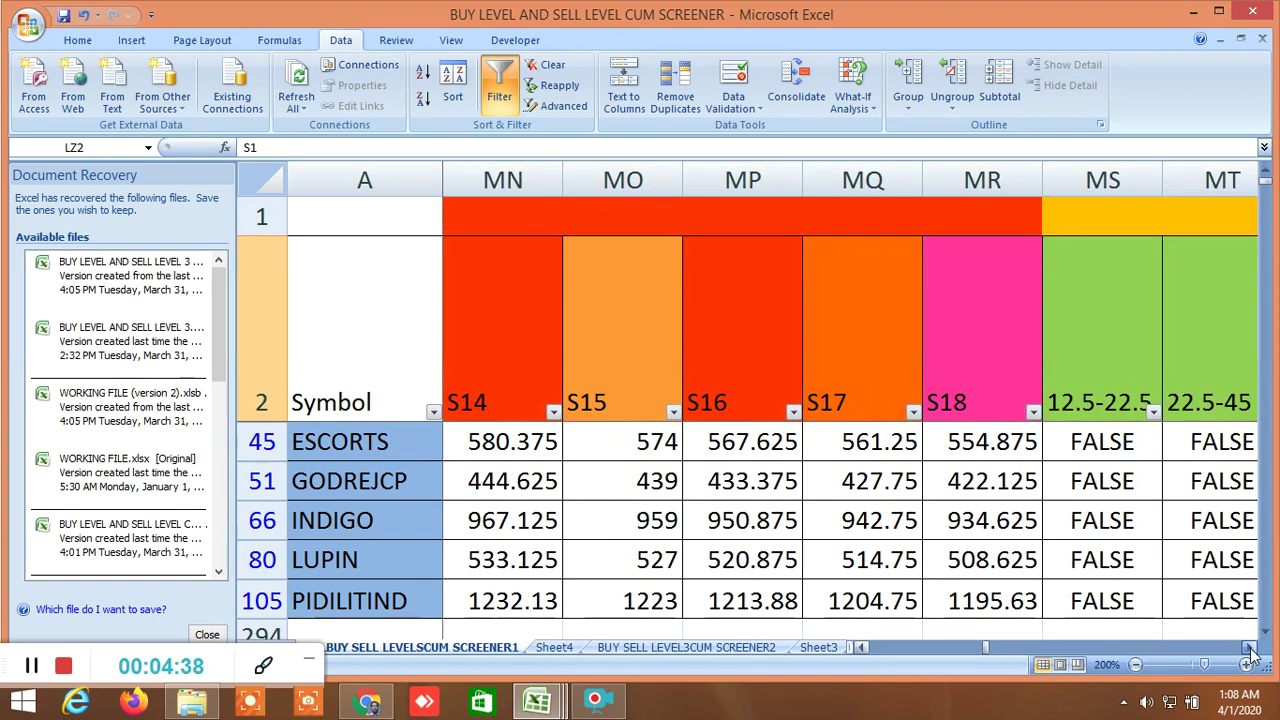
{"action": "left_click", "coordinate": [1249, 647]}
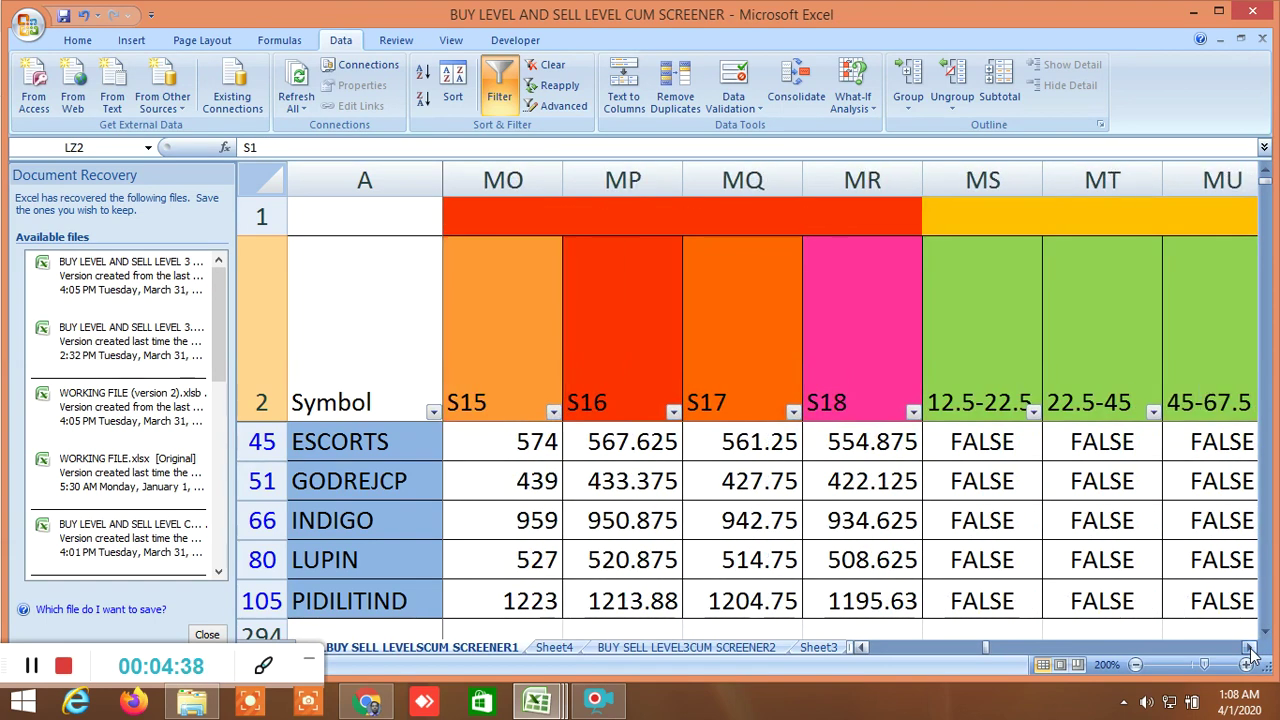
{"action": "left_click", "coordinate": [855, 652]}
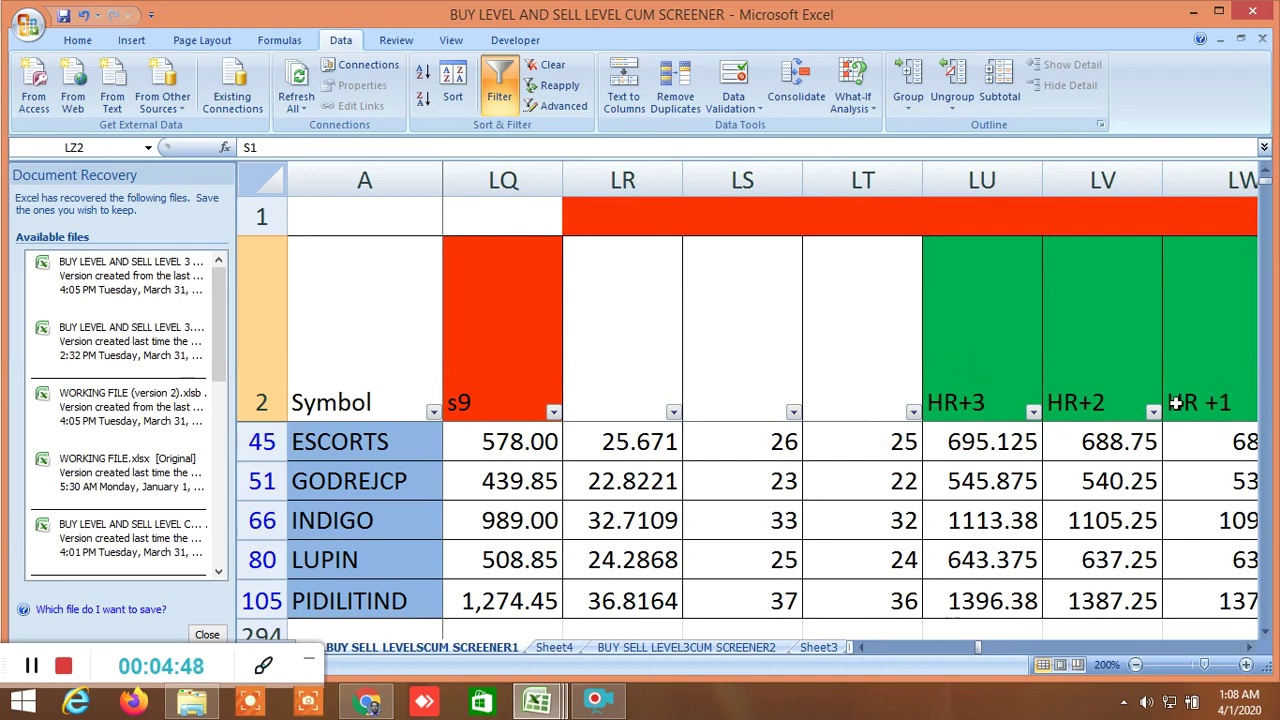
Step: Look through the remaining Murrey's mathematical levels and move on to the 360 degree price analysis columns
{"action": "left_click", "coordinate": [1248, 647]}
{"action": "left_click", "coordinate": [1249, 648]}
{"action": "left_click", "coordinate": [1249, 648]}
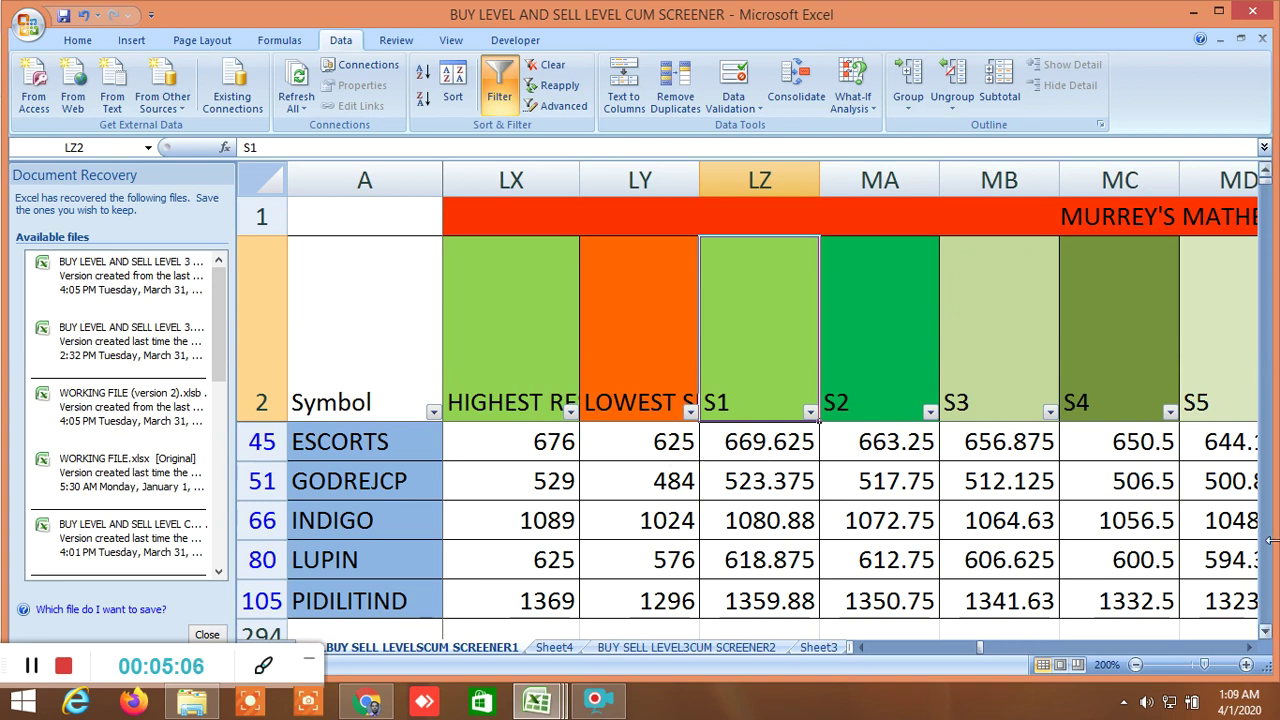
{"action": "left_click", "coordinate": [1249, 648]}
{"action": "left_click_drag", "start_coordinate": [1249, 648], "coordinate": [1251, 650]}
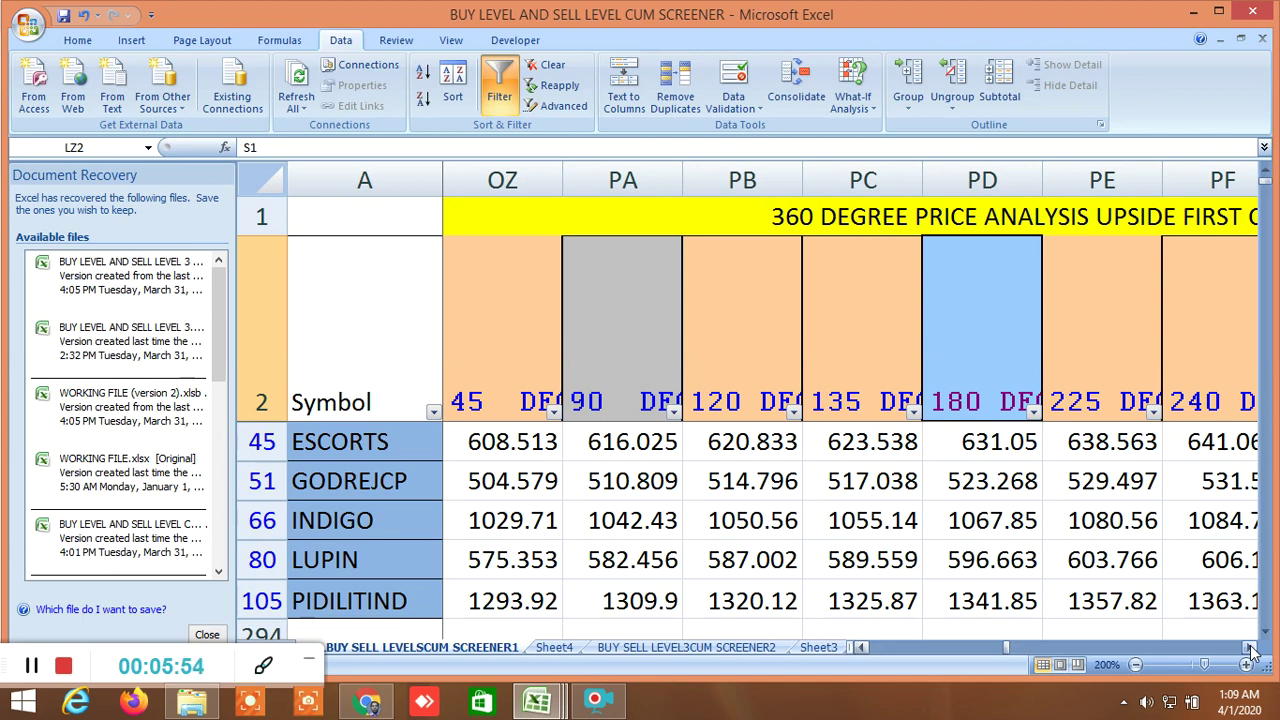
Step: Examine the 360 DEGREE PRICE ANALYSIS UPSIDE FIRST CYCLE columns up to 360 degrees
{"action": "left_click", "coordinate": [1250, 648]}
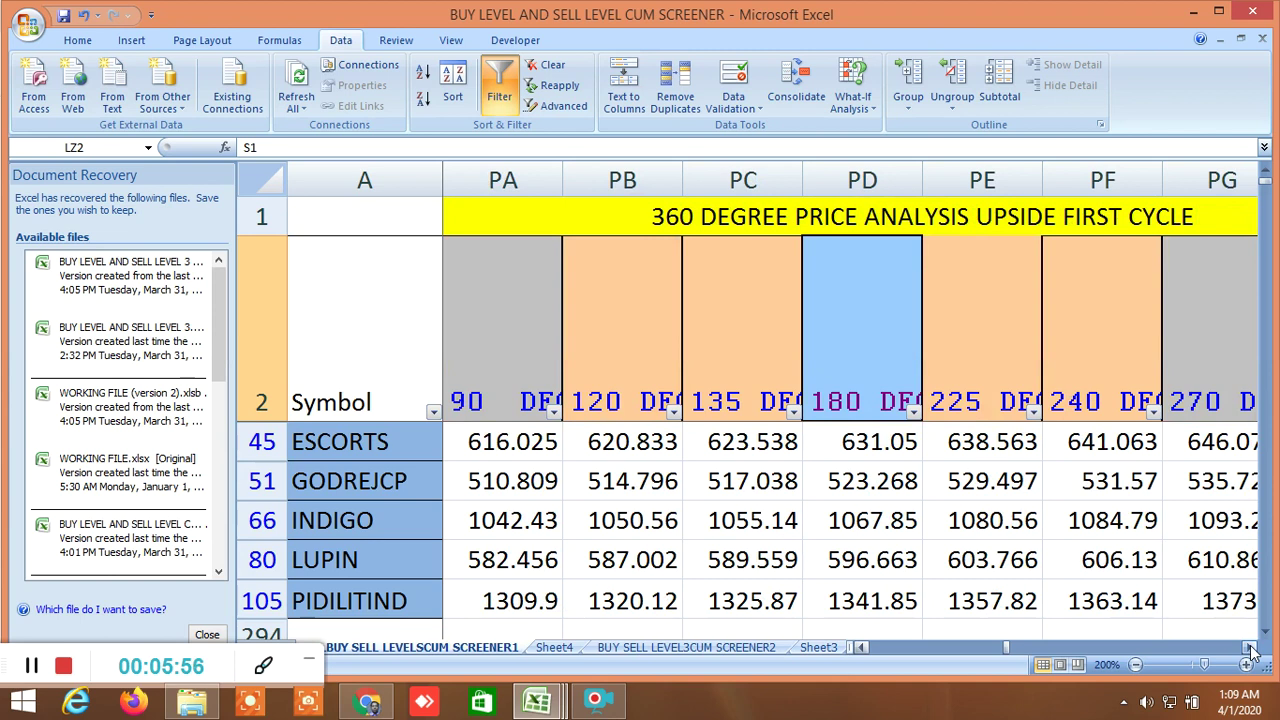
{"action": "left_click", "coordinate": [1250, 648]}
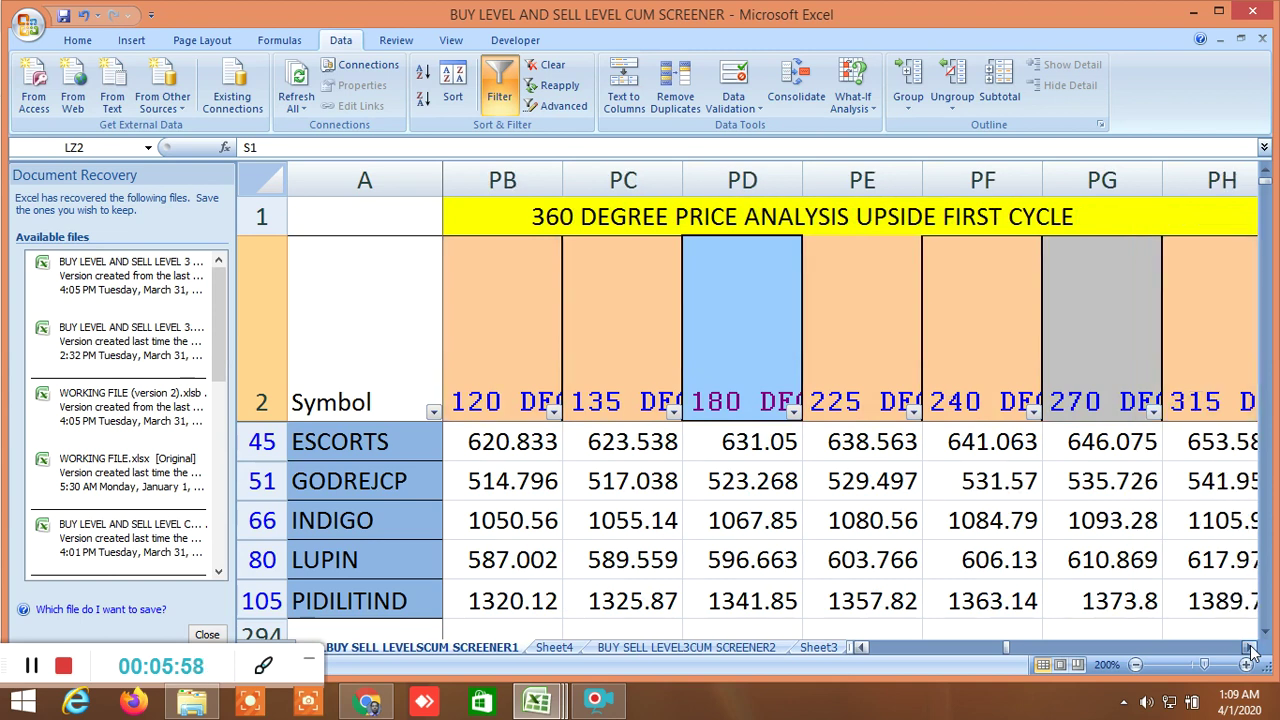
{"action": "left_click", "coordinate": [1250, 648]}
{"action": "left_click", "coordinate": [1250, 648]}
{"action": "left_click", "coordinate": [1250, 648]}
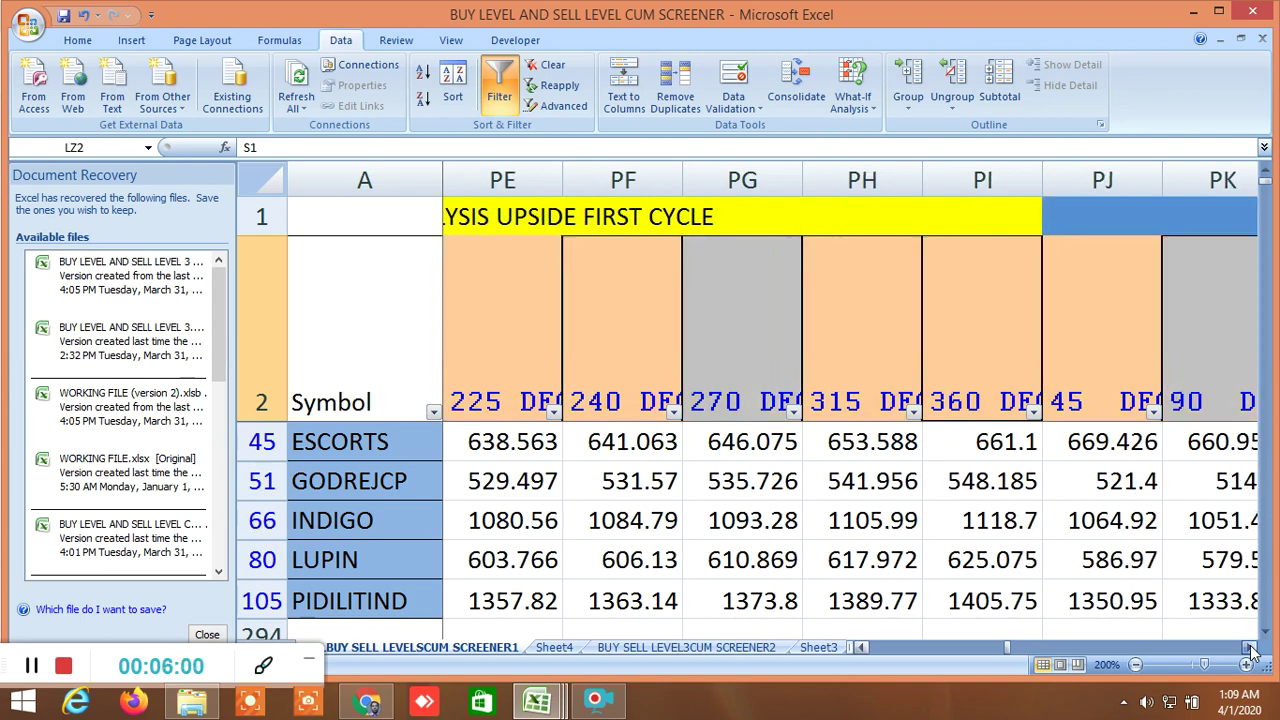
{"action": "left_click", "coordinate": [1250, 648]}
{"action": "left_click", "coordinate": [1250, 648]}
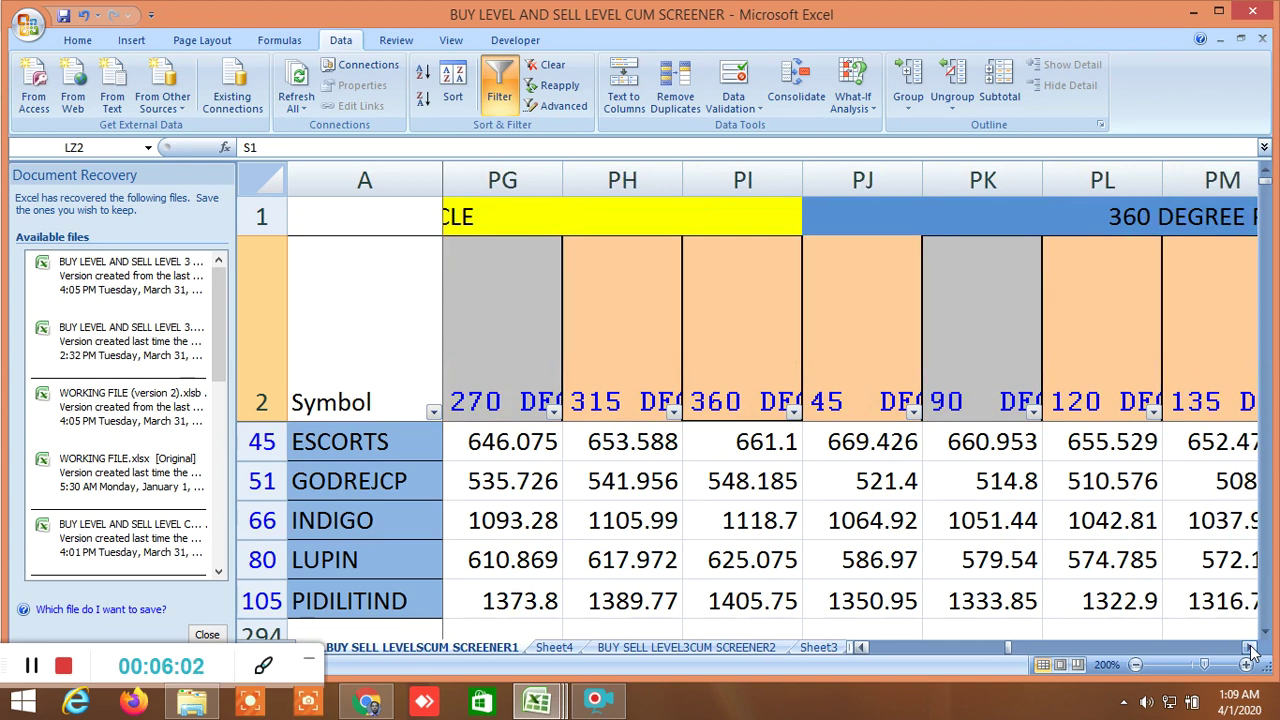
Step: Examine the 360 DEGREE PRICE ANALYSIS DOWNSIDE FIRST CYCLE columns as far as the end-of-first-cycle divider
{"action": "left_click", "coordinate": [1250, 648]}
{"action": "left_click", "coordinate": [1250, 648]}
{"action": "left_click", "coordinate": [1250, 648]}
{"action": "left_click", "coordinate": [1250, 648]}
{"action": "left_click", "coordinate": [1250, 648]}
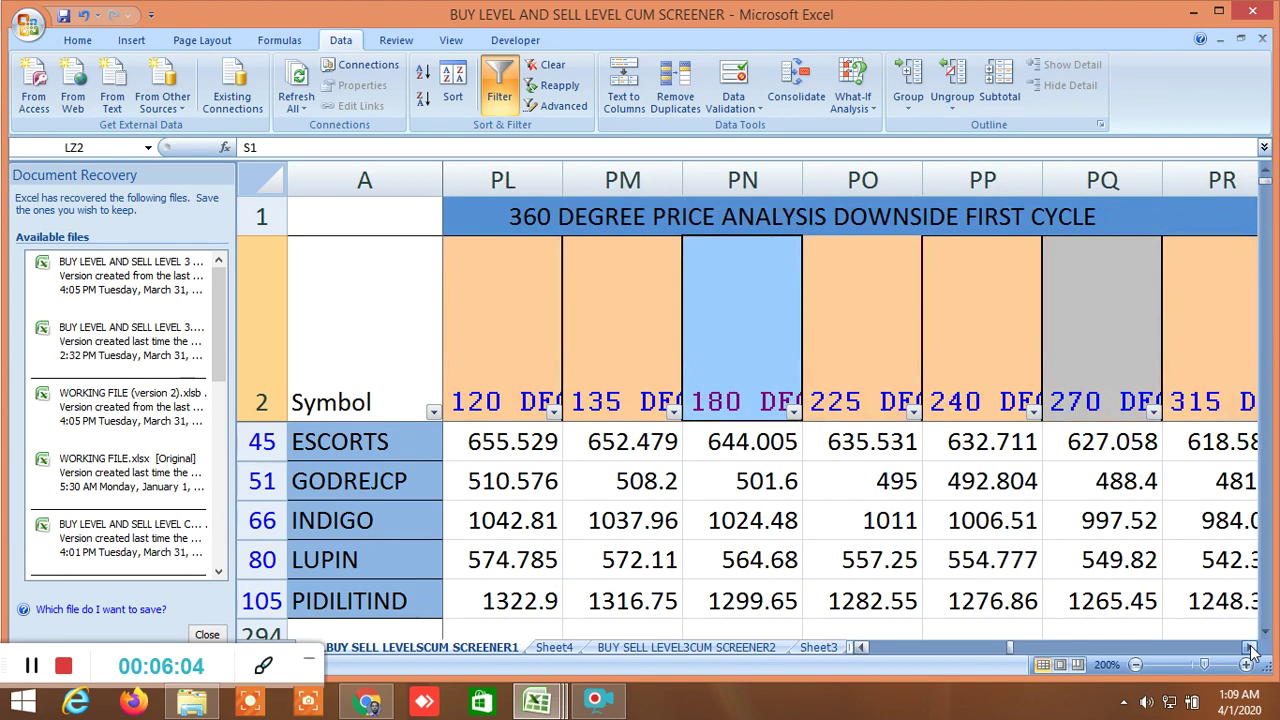
{"action": "left_click", "coordinate": [1250, 648]}
{"action": "left_click", "coordinate": [1250, 648]}
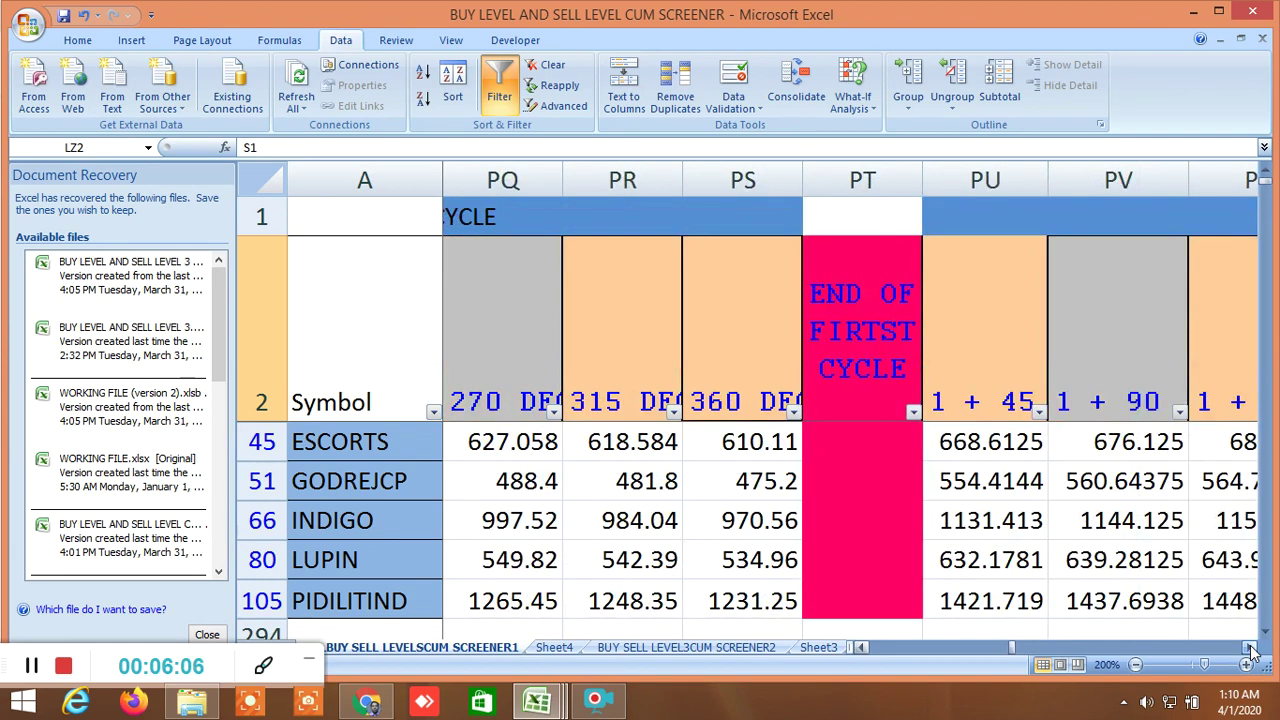
Step: Examine the 360 DEGREE PRICE ANALYSIS UPSIDE SECOND CYCLE columns from 1 + 90 to 1 + 315
{"action": "left_click", "coordinate": [1250, 648]}
{"action": "left_click", "coordinate": [1250, 648]}
{"action": "left_click", "coordinate": [1250, 648]}
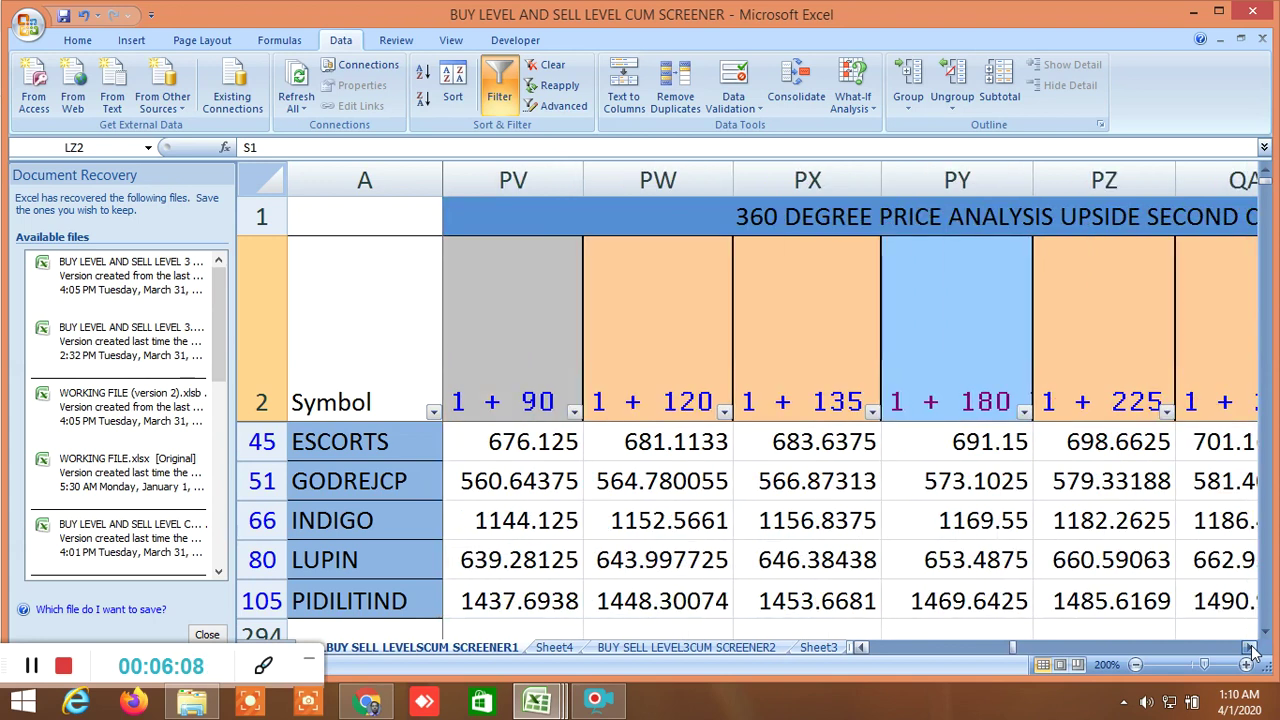
{"action": "left_click", "coordinate": [1250, 648]}
{"action": "left_click", "coordinate": [1250, 648]}
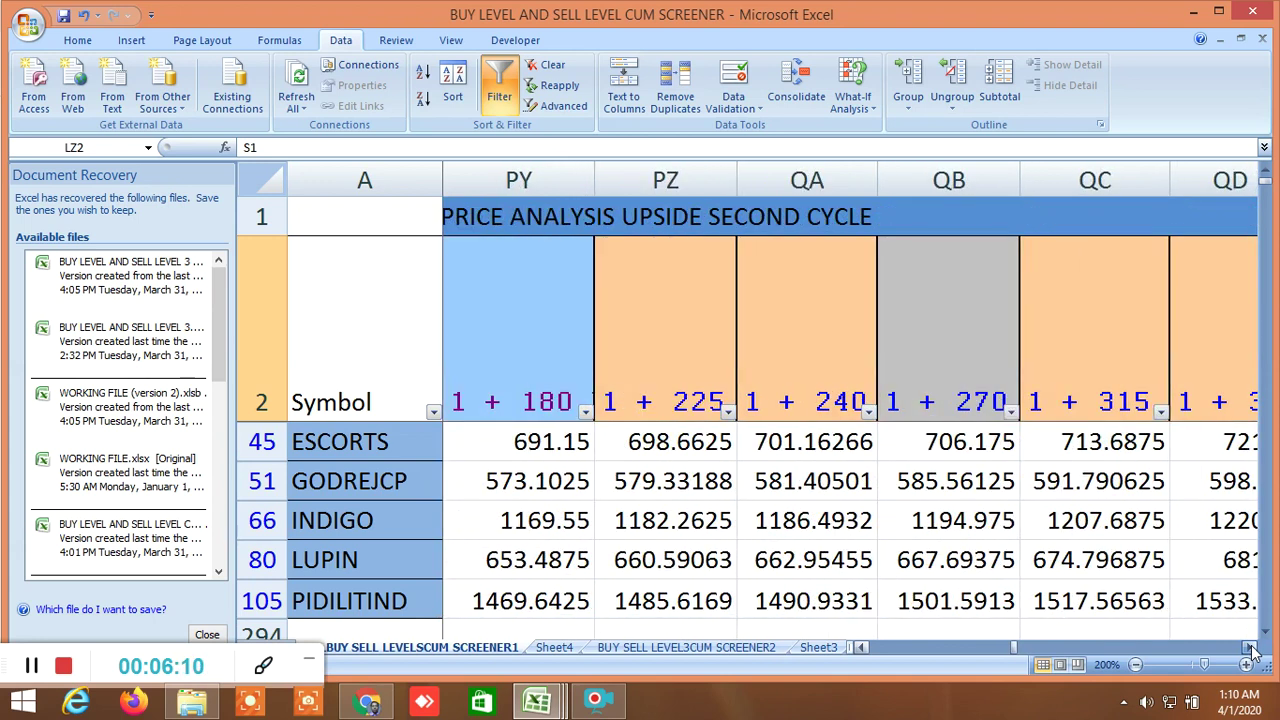
Step: Look through the rest of the second cycle and the third cycle columns as far as the end-of-third-cycle divider
{"action": "left_click", "coordinate": [1250, 648]}
{"action": "left_click", "coordinate": [1250, 648]}
{"action": "left_click", "coordinate": [1250, 648]}
{"action": "left_click", "coordinate": [1250, 648]}
{"action": "left_click", "coordinate": [1250, 648]}
{"action": "left_click", "coordinate": [1250, 648]}
{"action": "left_click", "coordinate": [1250, 648]}
{"action": "left_click", "coordinate": [1250, 648]}
{"action": "left_click", "coordinate": [1250, 648]}
{"action": "left_click", "coordinate": [1250, 648]}
{"action": "left_click", "coordinate": [1250, 648]}
{"action": "left_click", "coordinate": [1250, 648]}
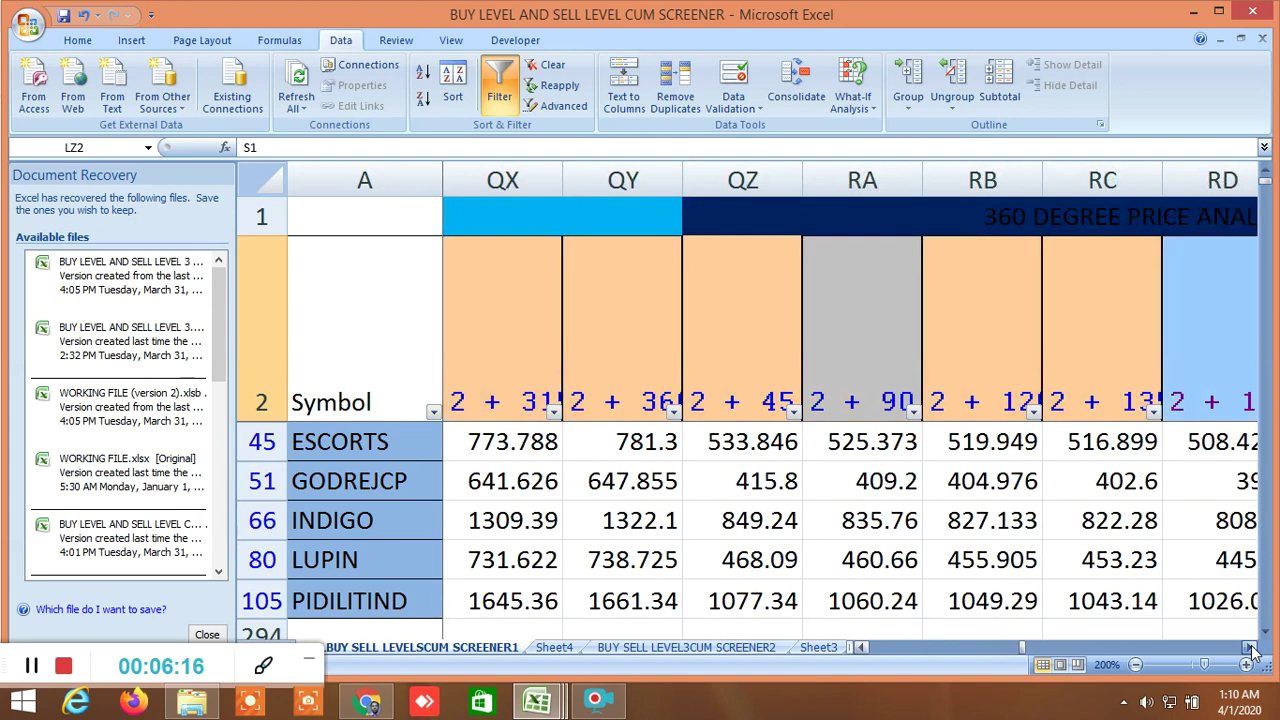
{"action": "left_click", "coordinate": [1250, 648]}
{"action": "left_click", "coordinate": [1250, 648]}
{"action": "left_click", "coordinate": [1250, 648]}
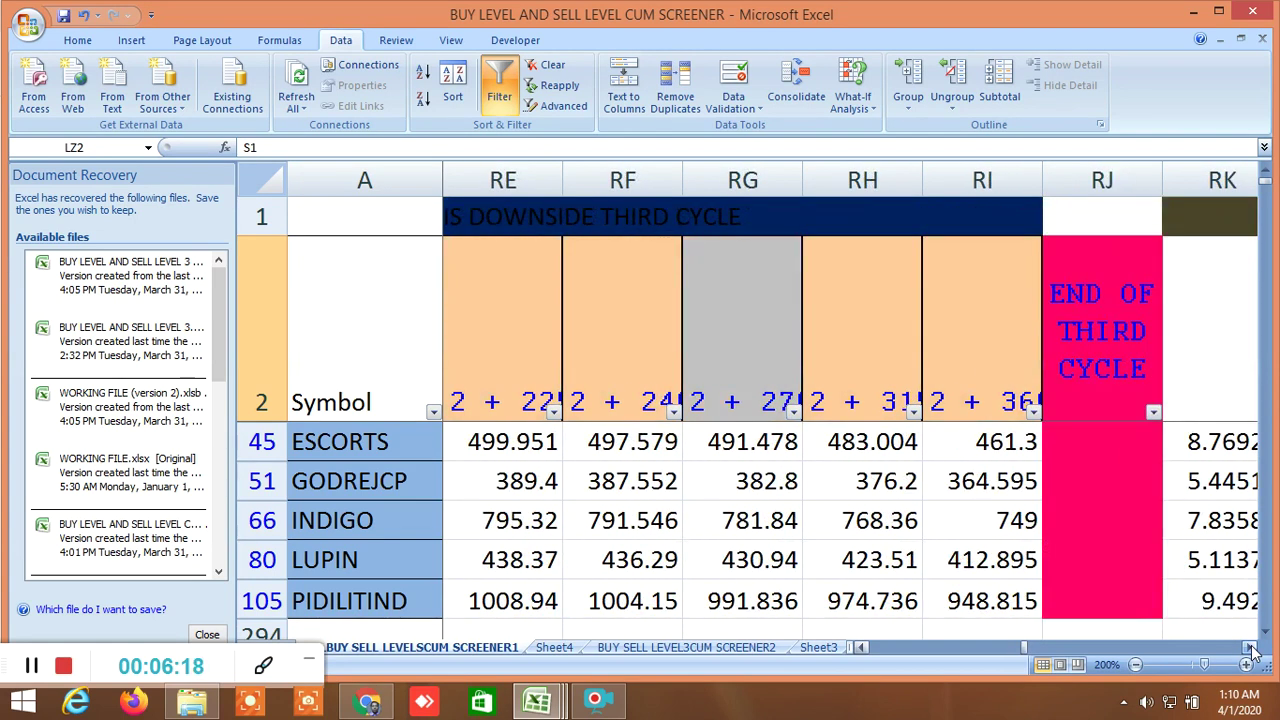
Step: Review the first, second and third cycle columns of the 360 DEGREE ANALYSIS WITH DIFFERENCE groups
{"action": "left_click", "coordinate": [1250, 648]}
{"action": "left_click", "coordinate": [1250, 648]}
{"action": "left_click", "coordinate": [1250, 648]}
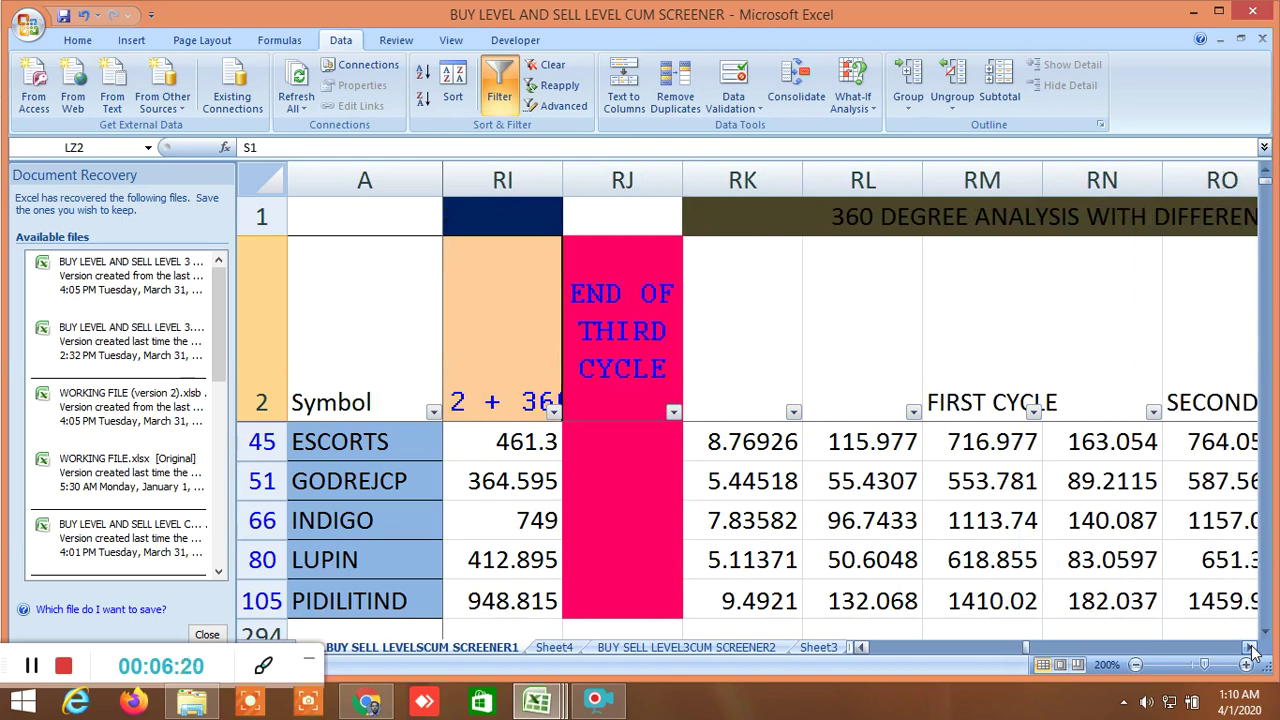
{"action": "left_click", "coordinate": [1250, 648]}
{"action": "left_click", "coordinate": [1250, 648]}
{"action": "left_click", "coordinate": [1250, 648]}
{"action": "left_click", "coordinate": [1250, 648]}
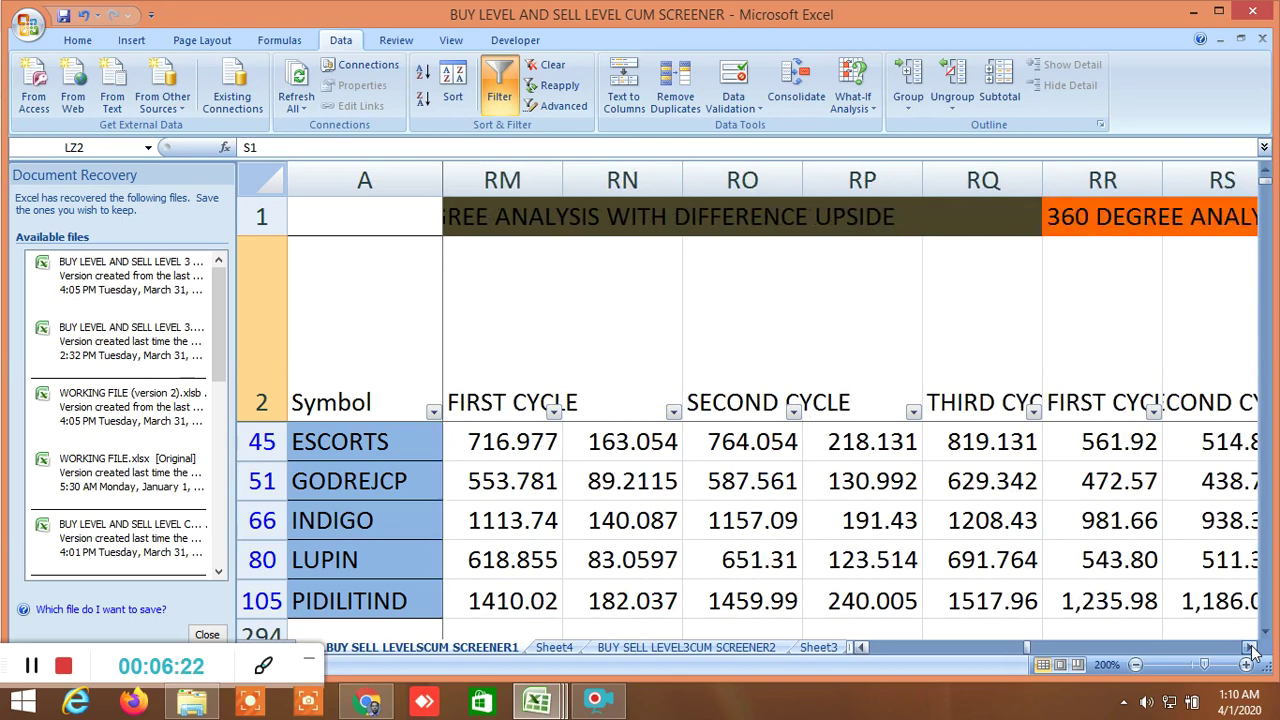
{"action": "left_click", "coordinate": [1250, 648]}
{"action": "left_click", "coordinate": [1250, 648]}
{"action": "left_click", "coordinate": [1250, 648]}
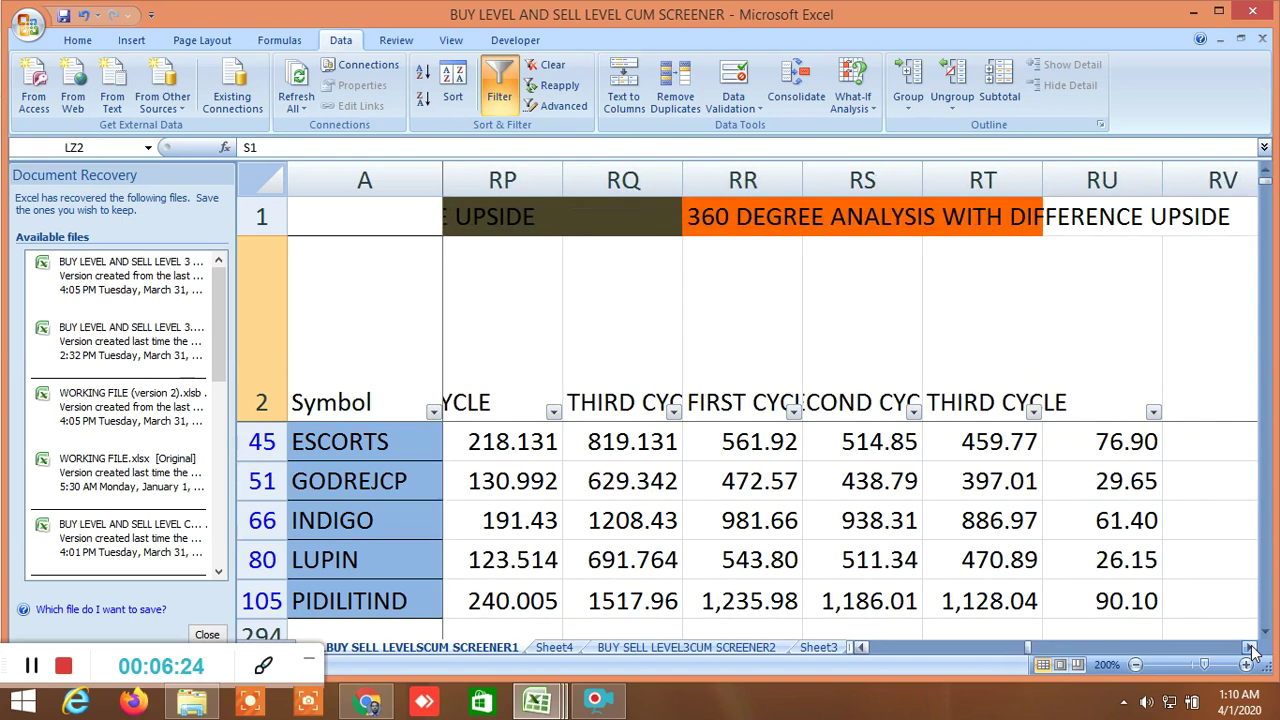
Step: Return to the HIGH, LOW and CLOSE columns at the start of the sheet and remove the filter to list all symbols
{"action": "left_click_drag", "start_coordinate": [860, 648], "coordinate": [863, 647]}
{"action": "left_click", "coordinate": [863, 647]}
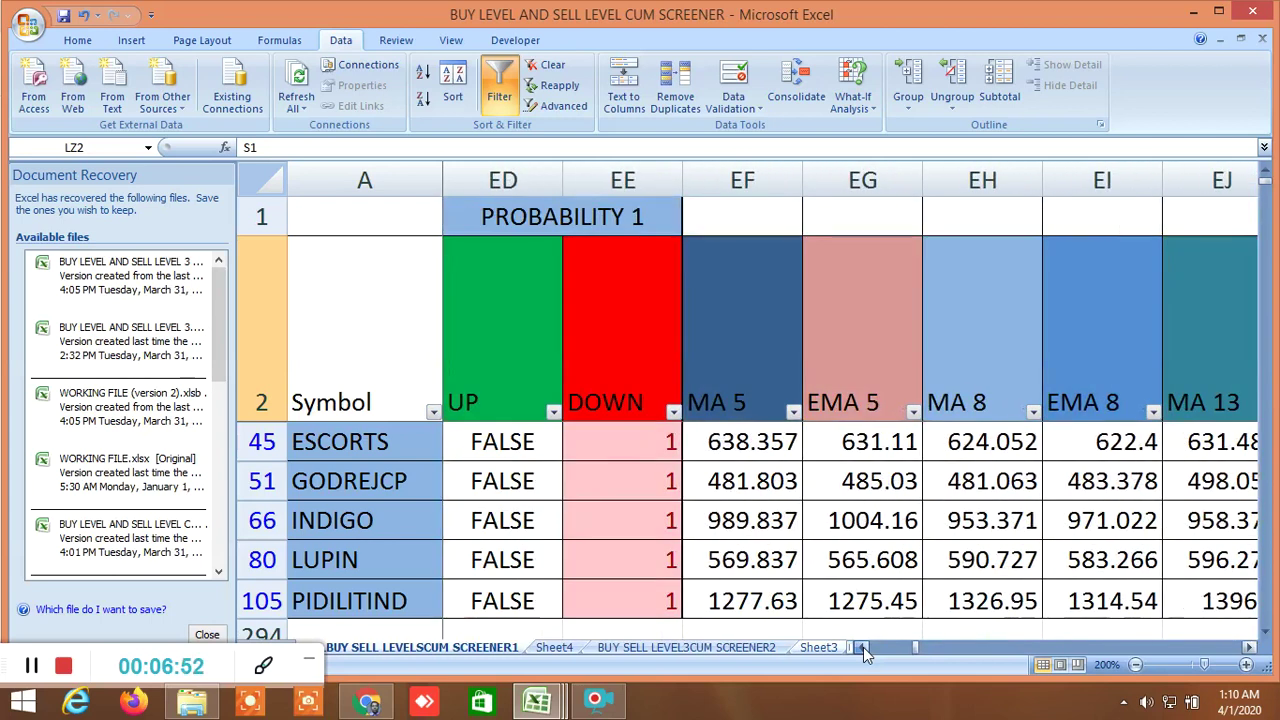
{"action": "left_click_drag", "start_coordinate": [915, 649], "coordinate": [873, 650]}
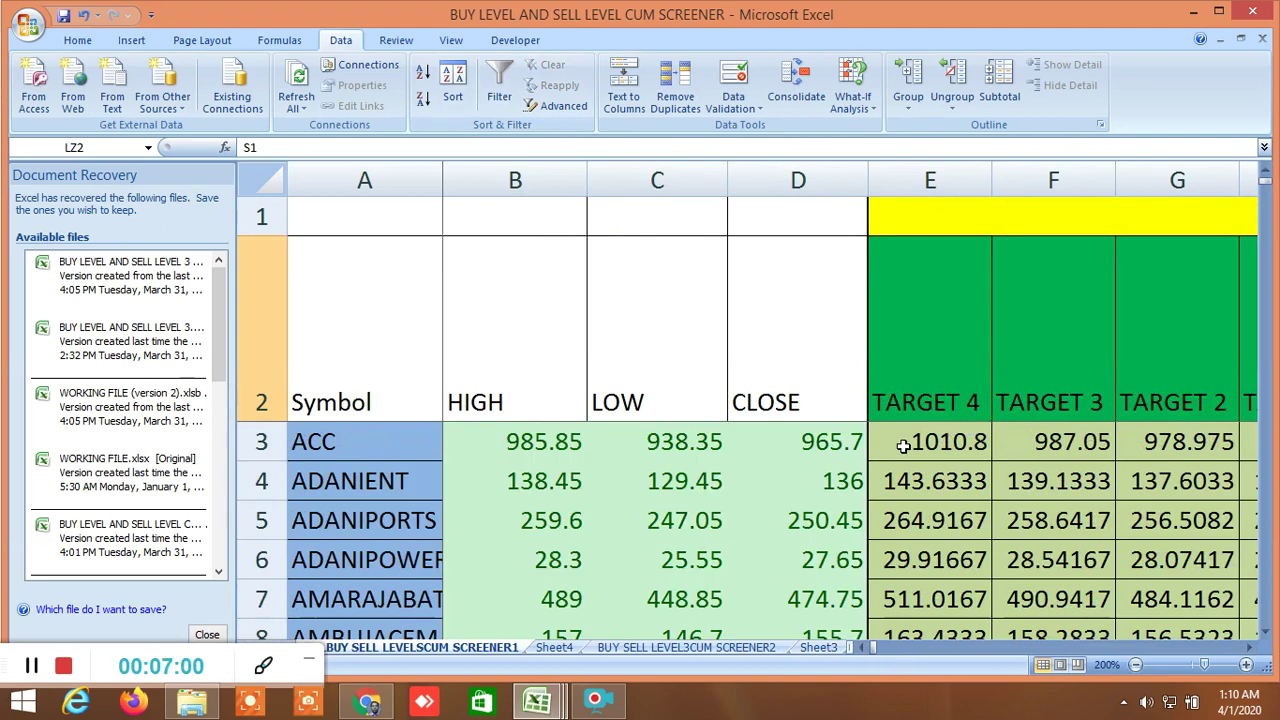
Step: Go down the symbol list past the stocks and commodities to the NIFTY & BANKNIFTY group at row 150
{"action": "scroll", "coordinate": [880, 450], "scroll_direction": "down", "scroll_amount": 5}
{"action": "scroll", "coordinate": [931, 496], "scroll_direction": "down", "scroll_amount": 20}
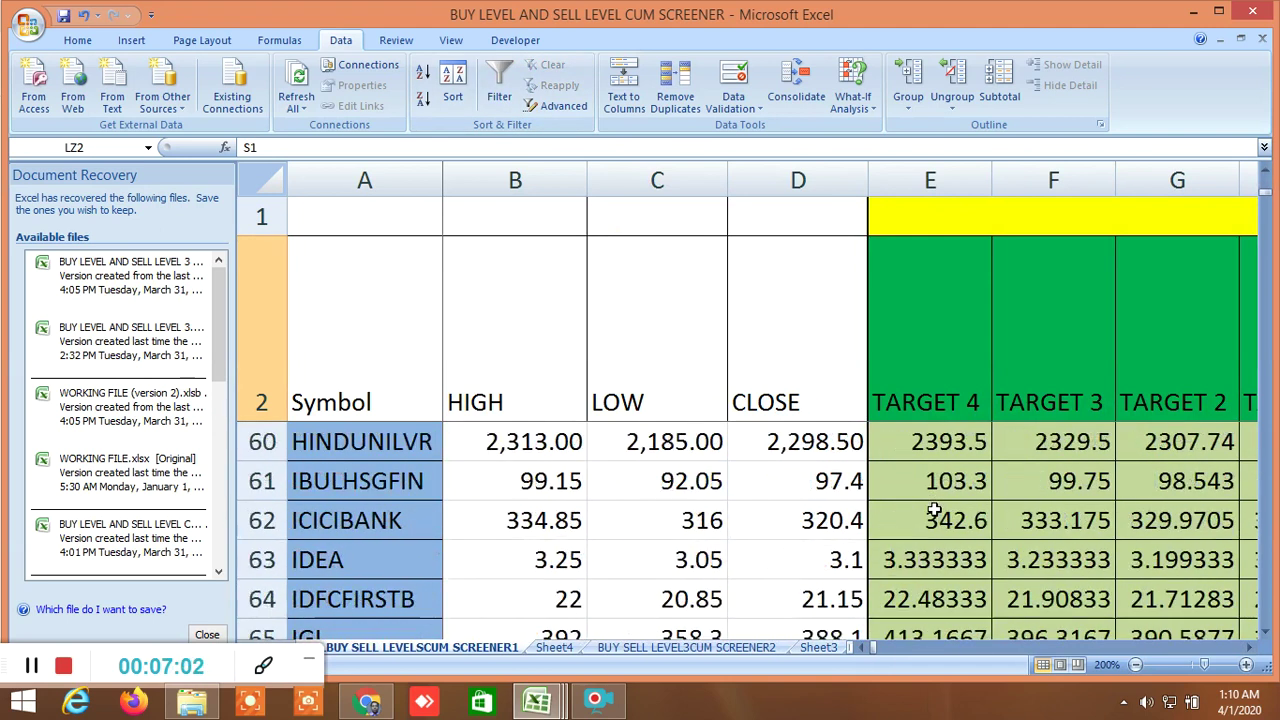
{"action": "scroll", "coordinate": [933, 511], "scroll_direction": "down", "scroll_amount": 18}
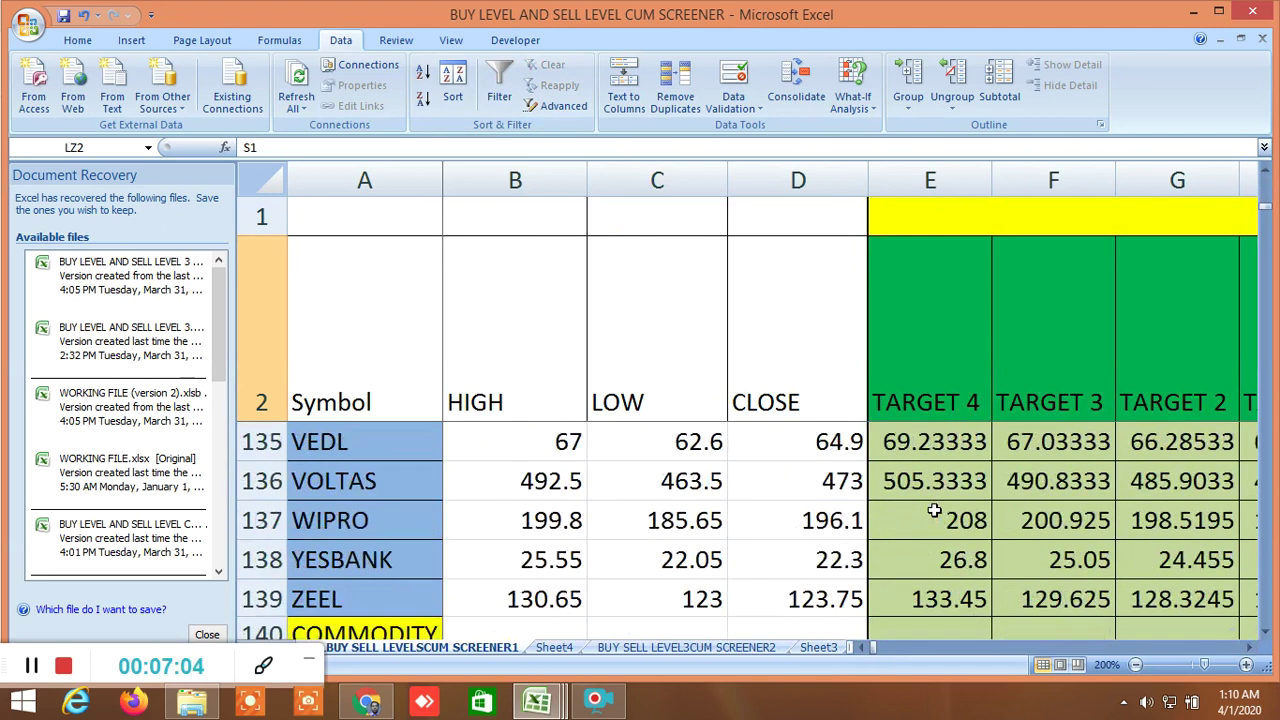
{"action": "scroll", "coordinate": [933, 511], "scroll_direction": "down", "scroll_amount": 2}
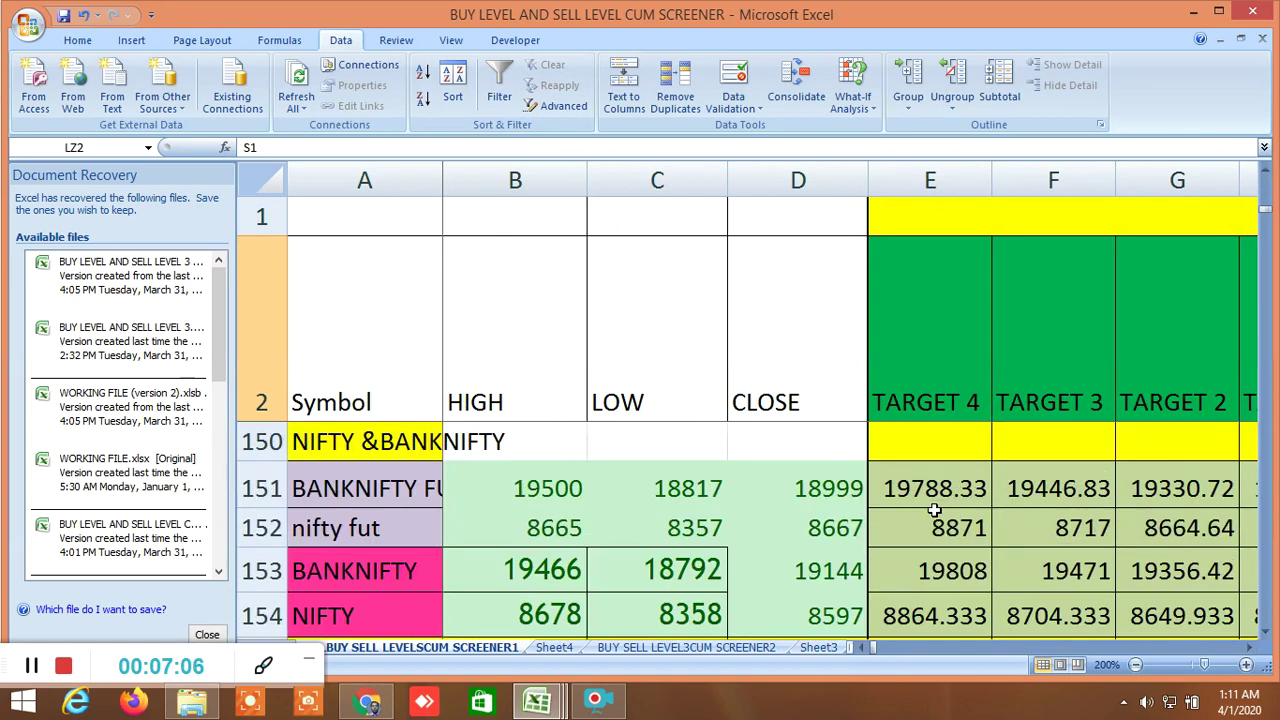
Step: Look through the first buy and sell target columns and the LTP target checks for the NIFTY and BANKNIFTY rows
{"action": "left_click", "coordinate": [1250, 647]}
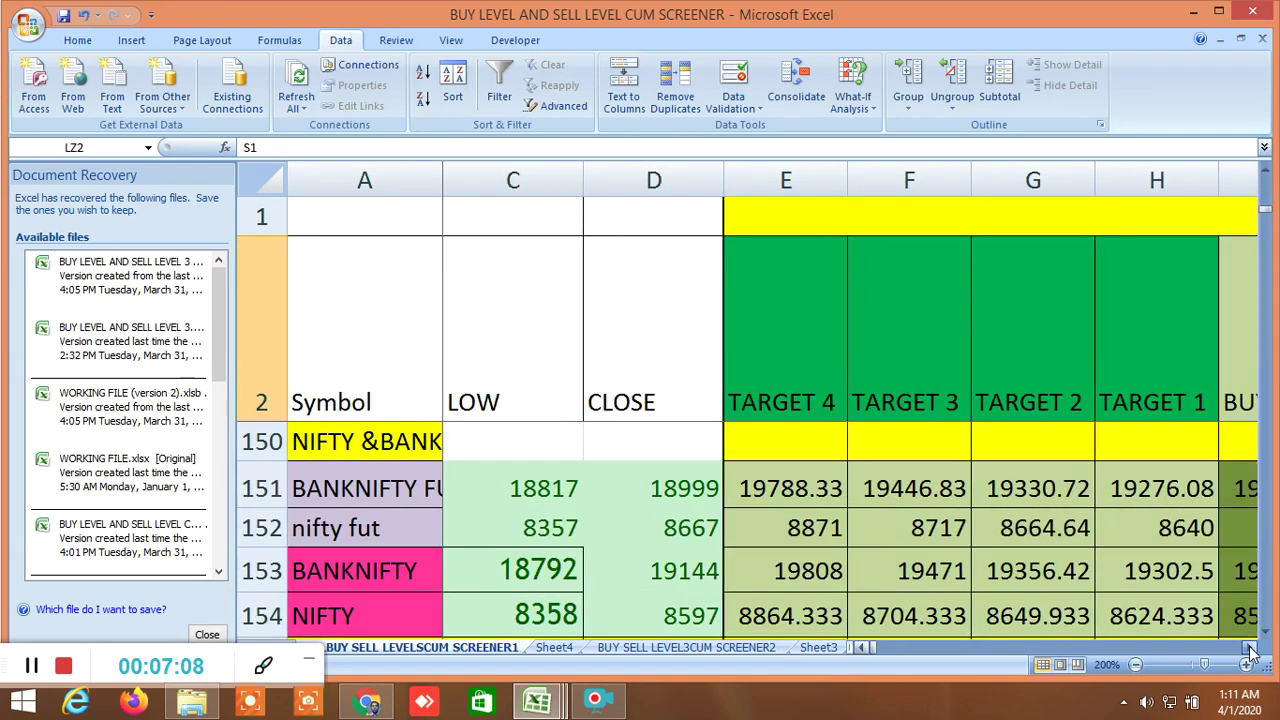
{"action": "left_click", "coordinate": [1250, 647]}
{"action": "left_click", "coordinate": [1250, 647]}
{"action": "left_click", "coordinate": [1250, 647]}
{"action": "left_click", "coordinate": [1250, 647]}
{"action": "left_click", "coordinate": [1250, 647]}
{"action": "left_click", "coordinate": [1250, 647]}
{"action": "left_click_drag", "start_coordinate": [1250, 647], "coordinate": [1250, 650]}
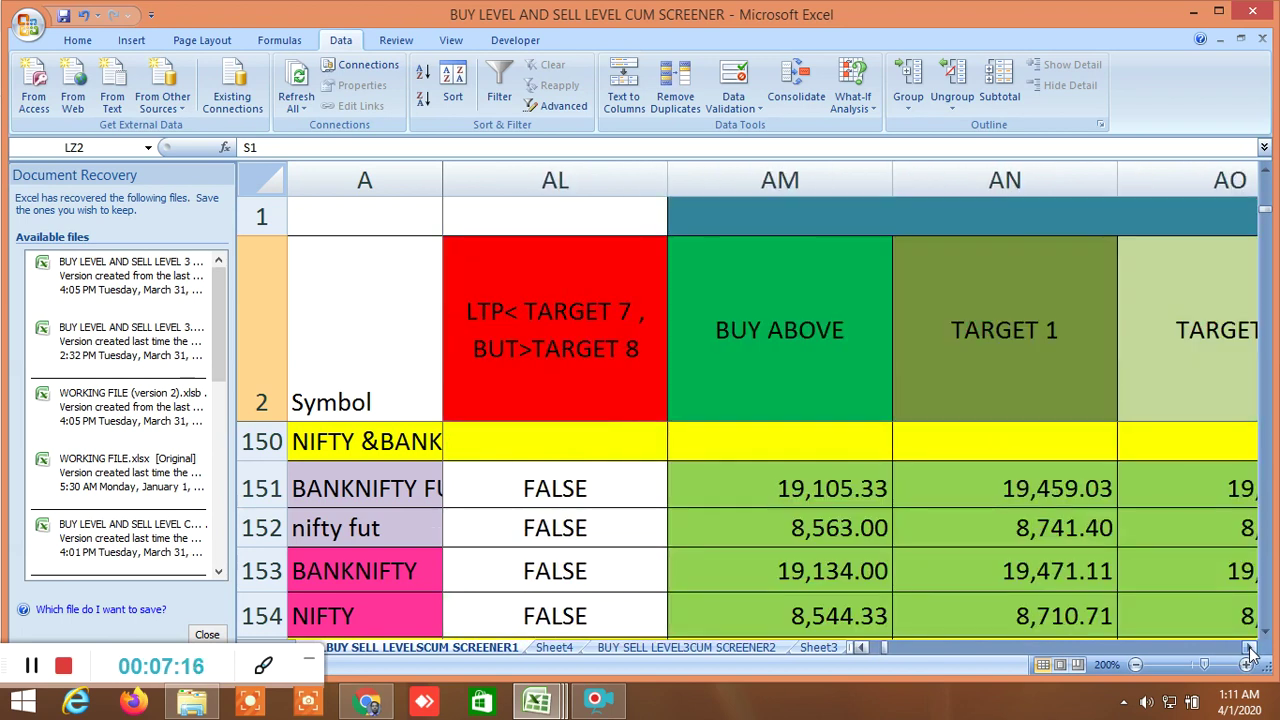
Step: Examine the BUY ABOVE, SELL BELOW and target columns of BUY LEVEL AND SELL LEVELS 2 for the index rows
{"action": "left_click", "coordinate": [1250, 650]}
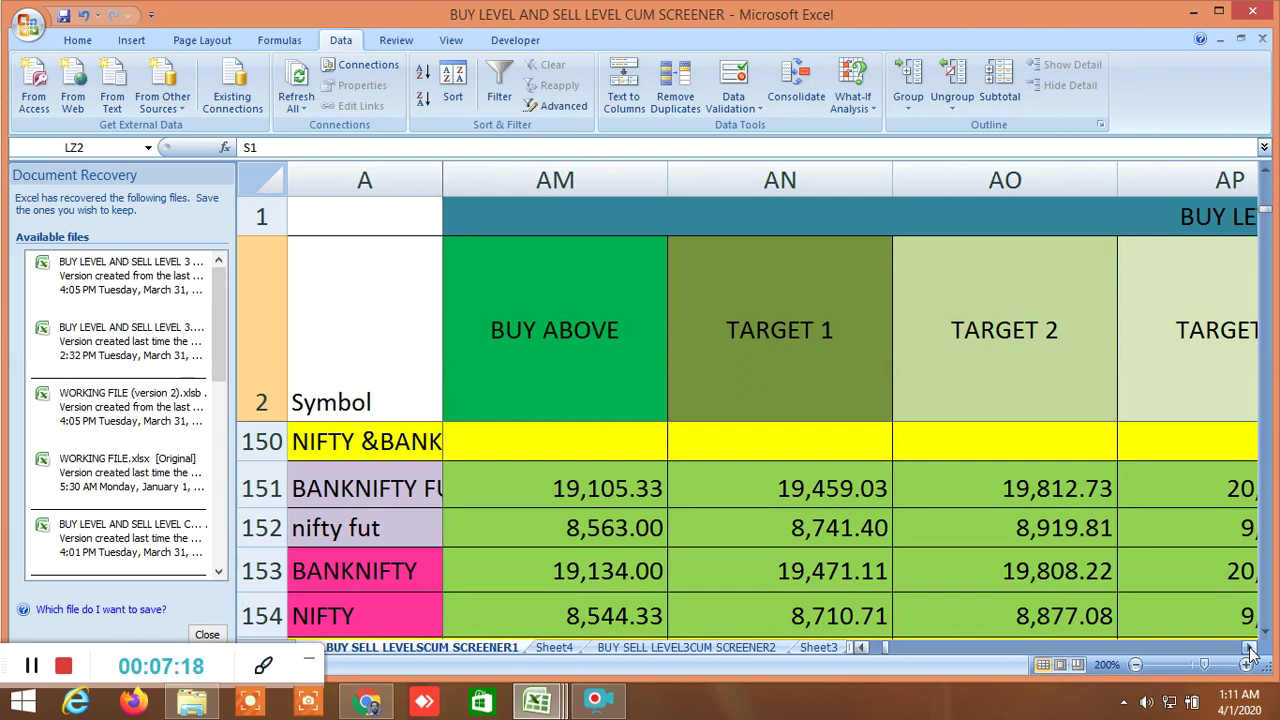
{"action": "left_click", "coordinate": [1250, 650]}
{"action": "left_click", "coordinate": [1250, 650]}
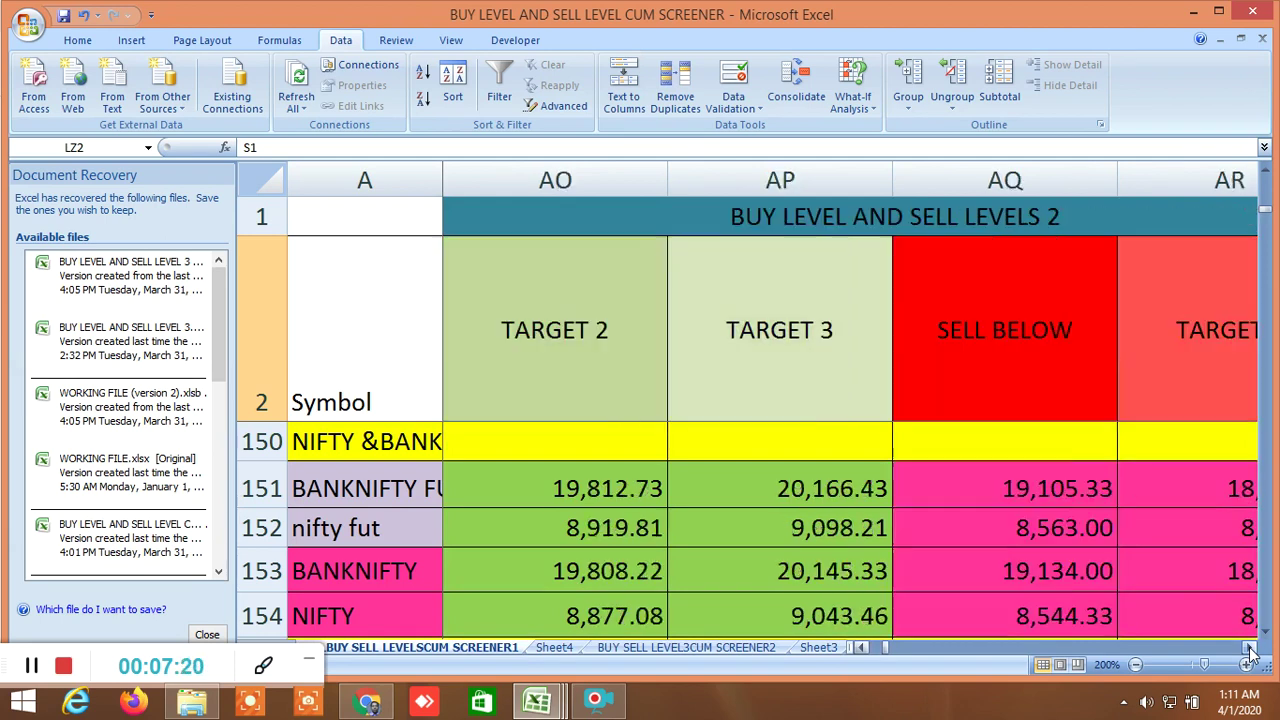
{"action": "left_click", "coordinate": [1250, 650]}
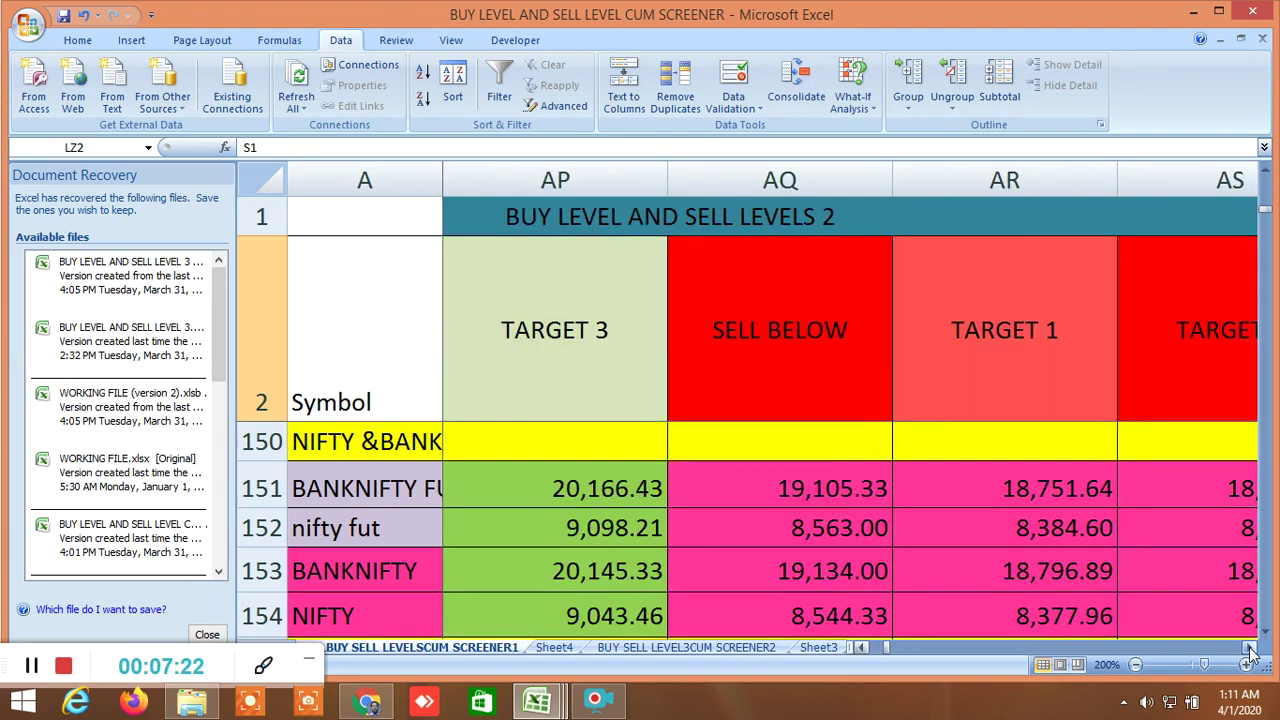
{"action": "left_click", "coordinate": [1250, 650]}
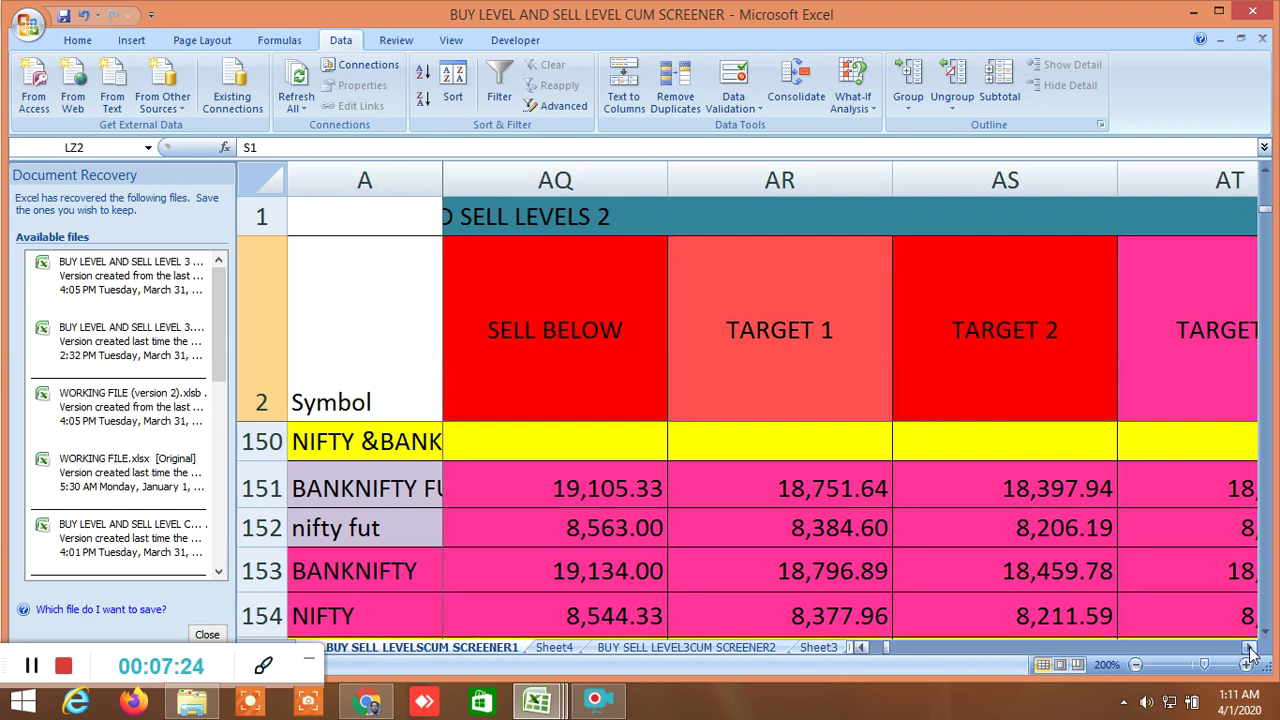
{"action": "left_click", "coordinate": [1250, 650]}
{"action": "left_click", "coordinate": [1250, 650]}
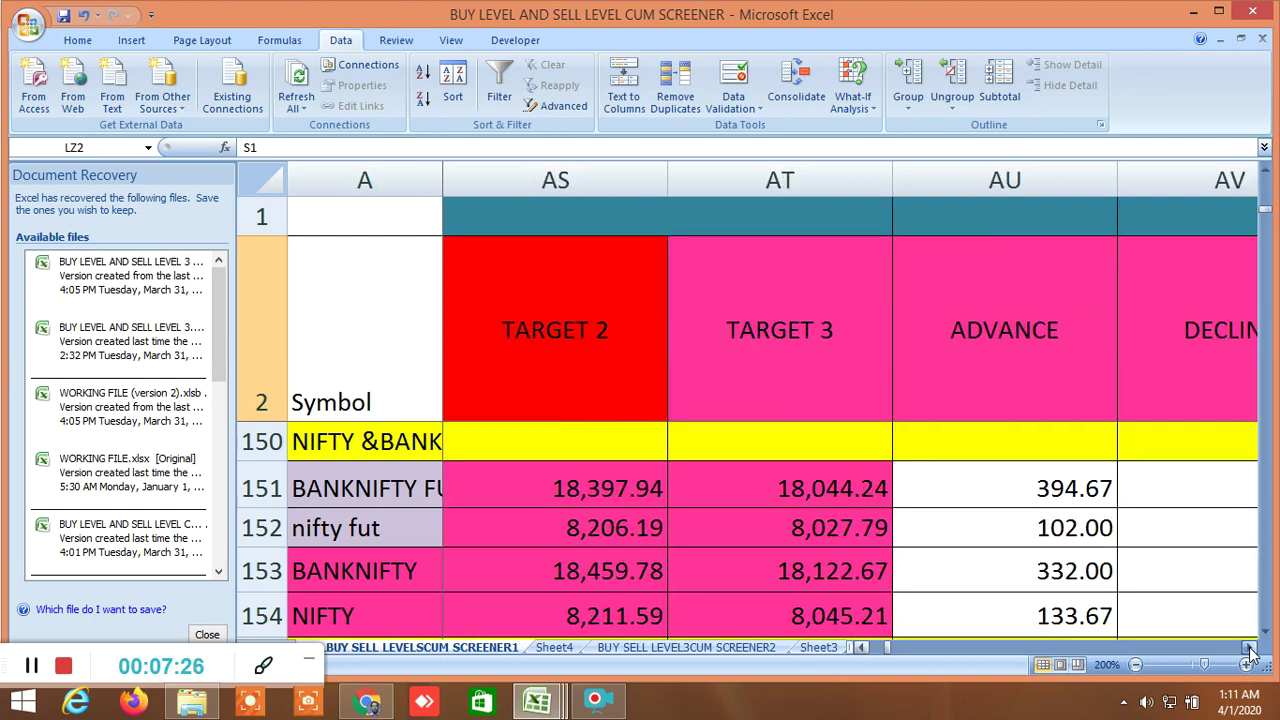
Step: Review the ADVANCE, delivery percentage, change in price, open interest and typical price columns, including the LTP versus TP checks
{"action": "left_click", "coordinate": [1250, 650]}
{"action": "left_click", "coordinate": [1250, 650]}
{"action": "left_click", "coordinate": [1250, 650]}
{"action": "left_click", "coordinate": [1250, 650]}
{"action": "left_click", "coordinate": [1250, 650]}
{"action": "left_click", "coordinate": [1250, 650]}
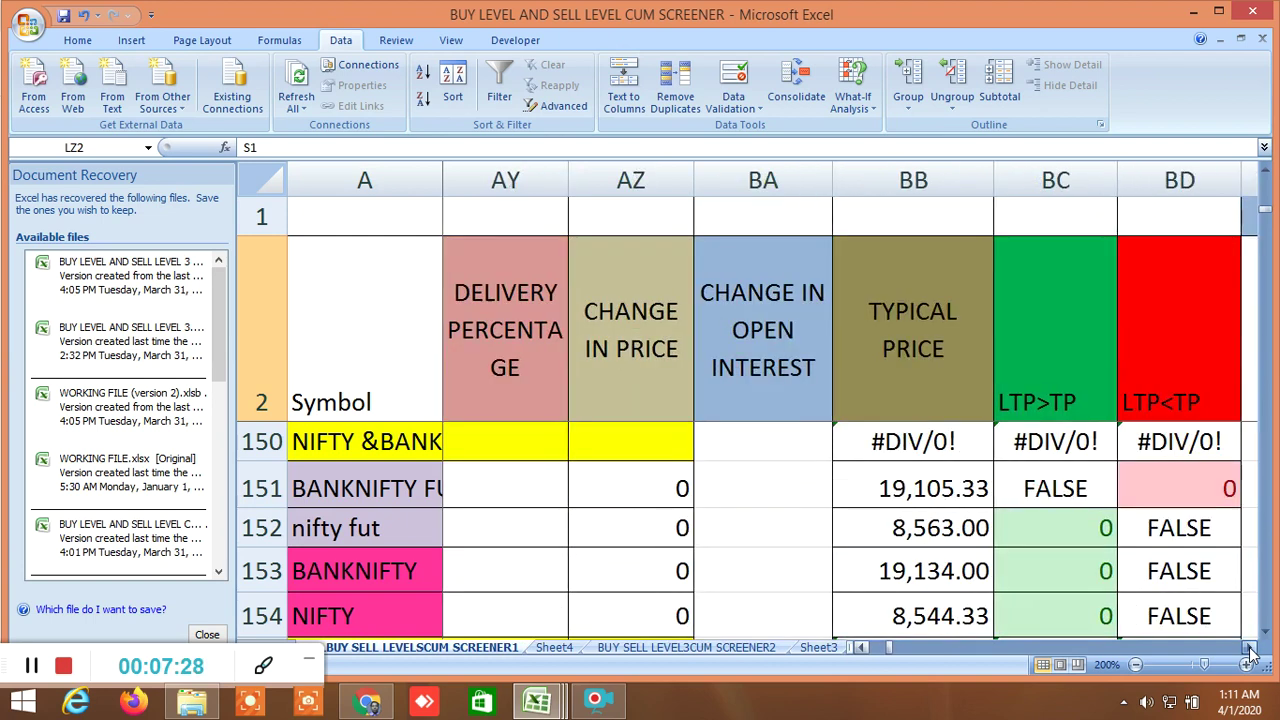
{"action": "left_click", "coordinate": [1250, 650]}
{"action": "left_click", "coordinate": [1250, 650]}
{"action": "left_click", "coordinate": [1250, 650]}
{"action": "left_click", "coordinate": [1250, 650]}
{"action": "left_click", "coordinate": [1250, 650]}
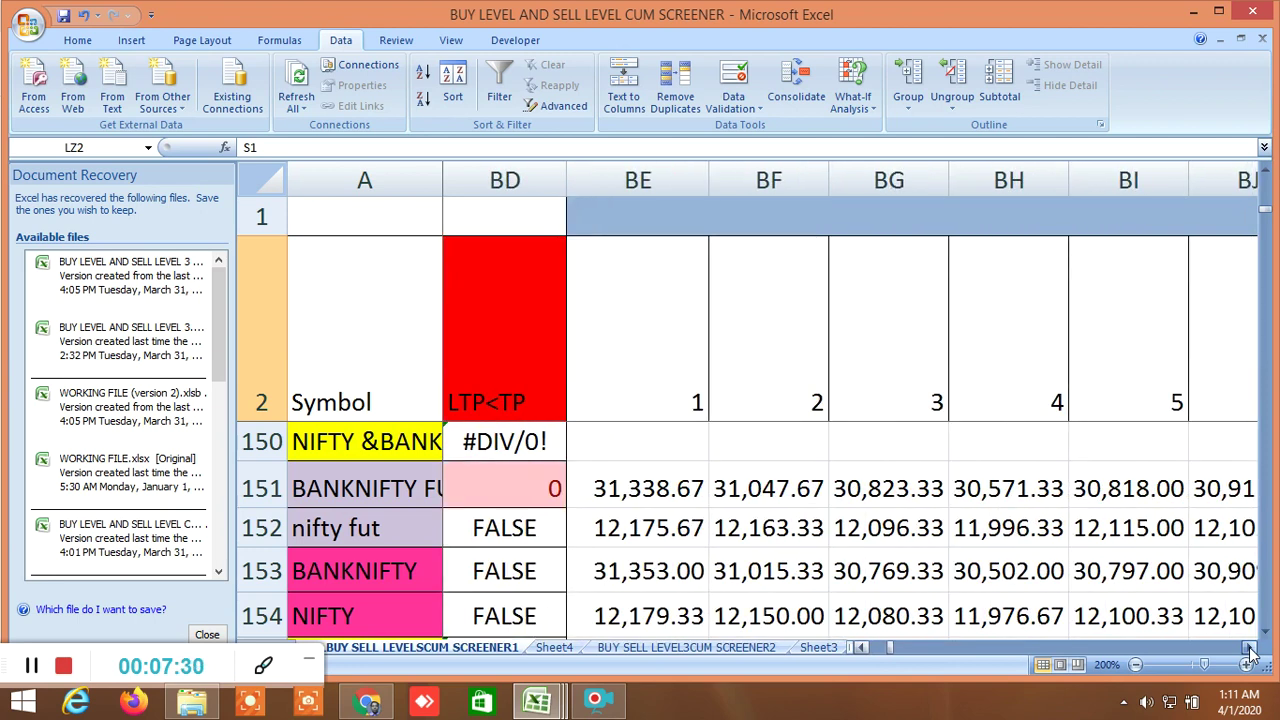
Step: Look through the AVERAGE PRICES columns up to 30 for the NIFTY and BANKNIFTY rows
{"action": "left_click", "coordinate": [1250, 650]}
{"action": "left_click", "coordinate": [1250, 650]}
{"action": "left_click", "coordinate": [1250, 650]}
{"action": "left_click", "coordinate": [1250, 650]}
{"action": "left_click", "coordinate": [1250, 650]}
{"action": "left_click", "coordinate": [1250, 650]}
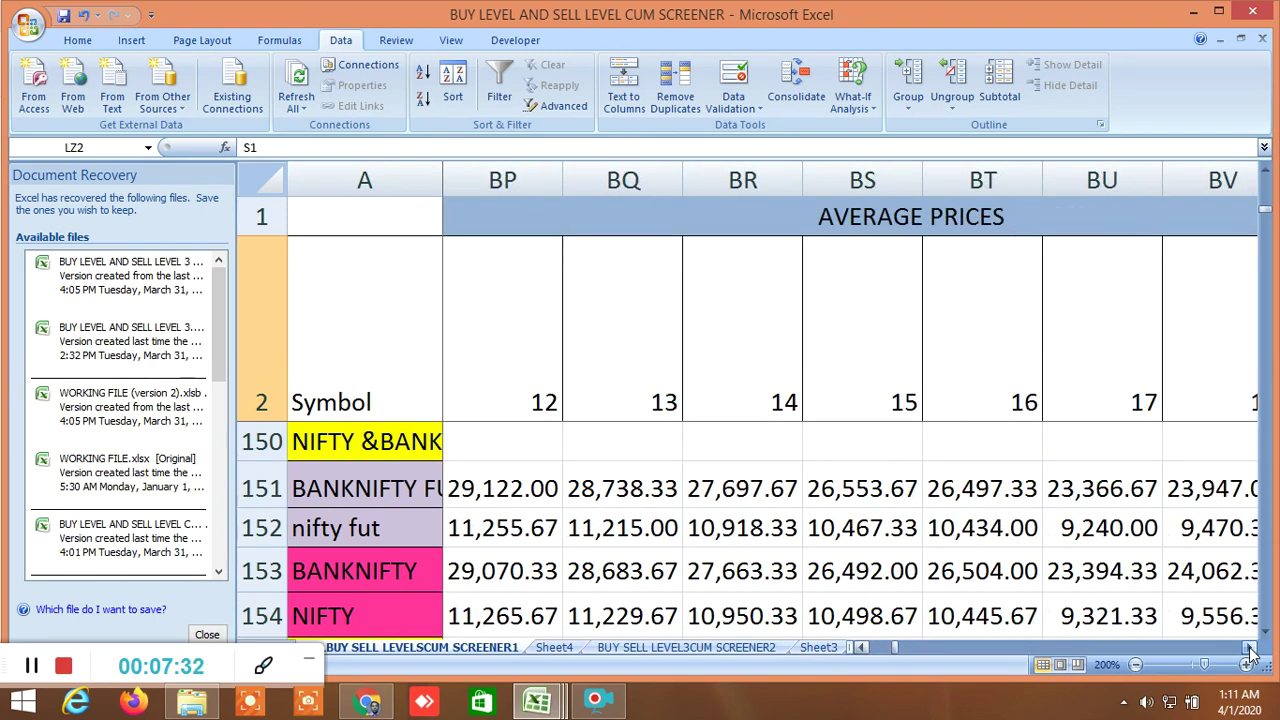
{"action": "left_click", "coordinate": [1250, 650]}
{"action": "left_click", "coordinate": [1250, 650]}
{"action": "left_click", "coordinate": [1250, 650]}
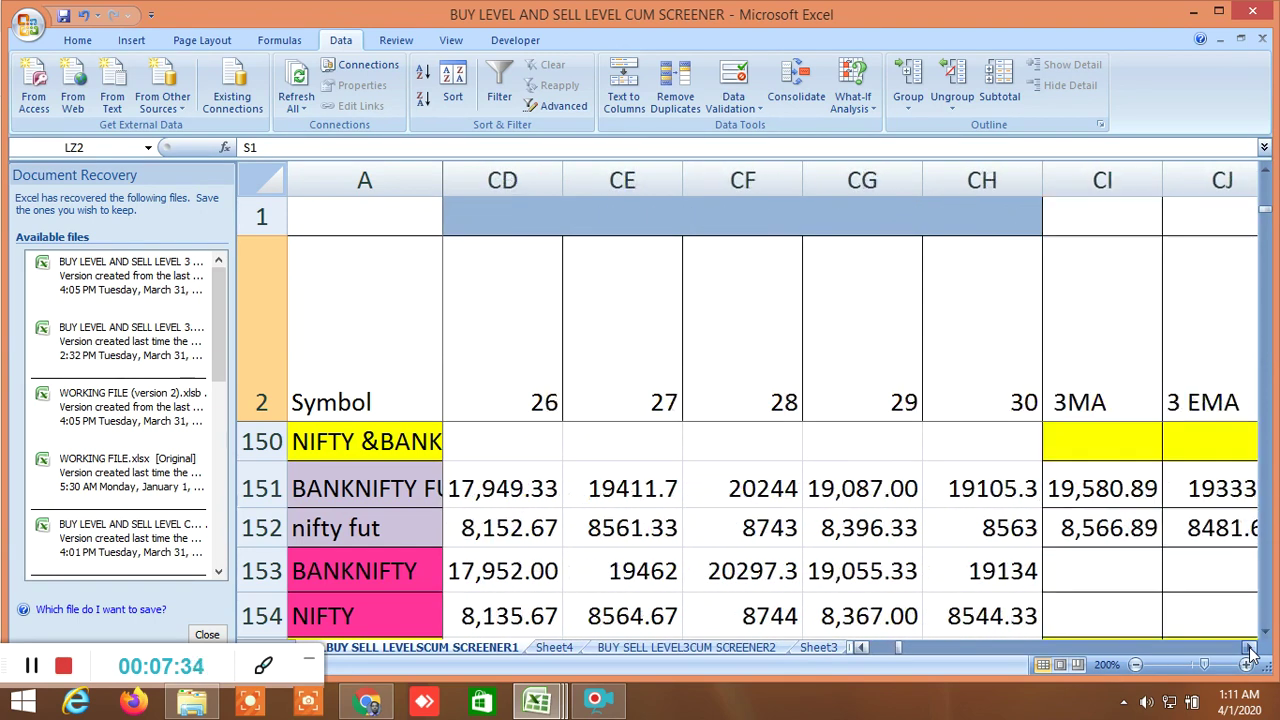
Step: Review the MA, EMA and DEMA columns and the moving average cross signals for the index futures
{"action": "left_click", "coordinate": [1250, 650]}
{"action": "left_click", "coordinate": [1250, 650]}
{"action": "left_click", "coordinate": [1250, 650]}
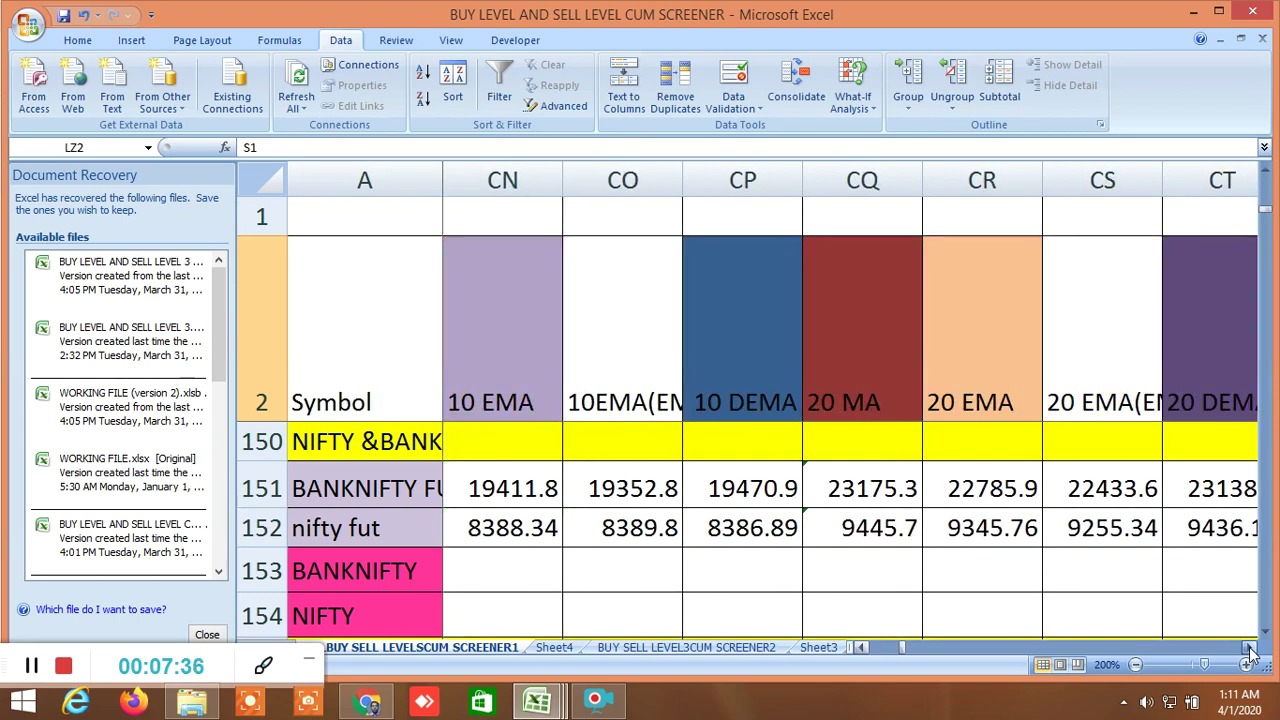
{"action": "left_click", "coordinate": [1250, 650]}
{"action": "left_click", "coordinate": [1250, 650]}
{"action": "left_click", "coordinate": [1250, 650]}
{"action": "left_click", "coordinate": [1250, 650]}
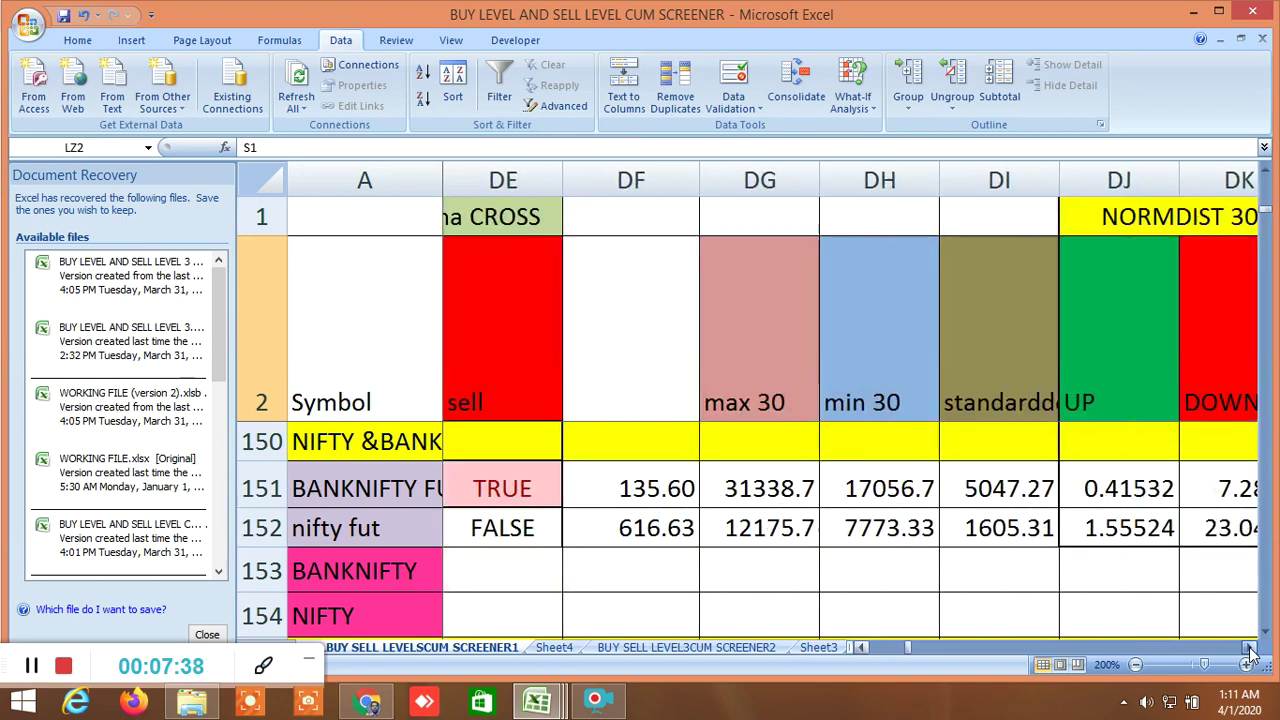
Step: Review the NORMDIST columns and continue to PROBABILITY 1 and the MA 5 and EMA 5 columns
{"action": "left_click", "coordinate": [1250, 650]}
{"action": "left_click", "coordinate": [1250, 650]}
{"action": "left_click", "coordinate": [1250, 650]}
{"action": "left_click", "coordinate": [1250, 650]}
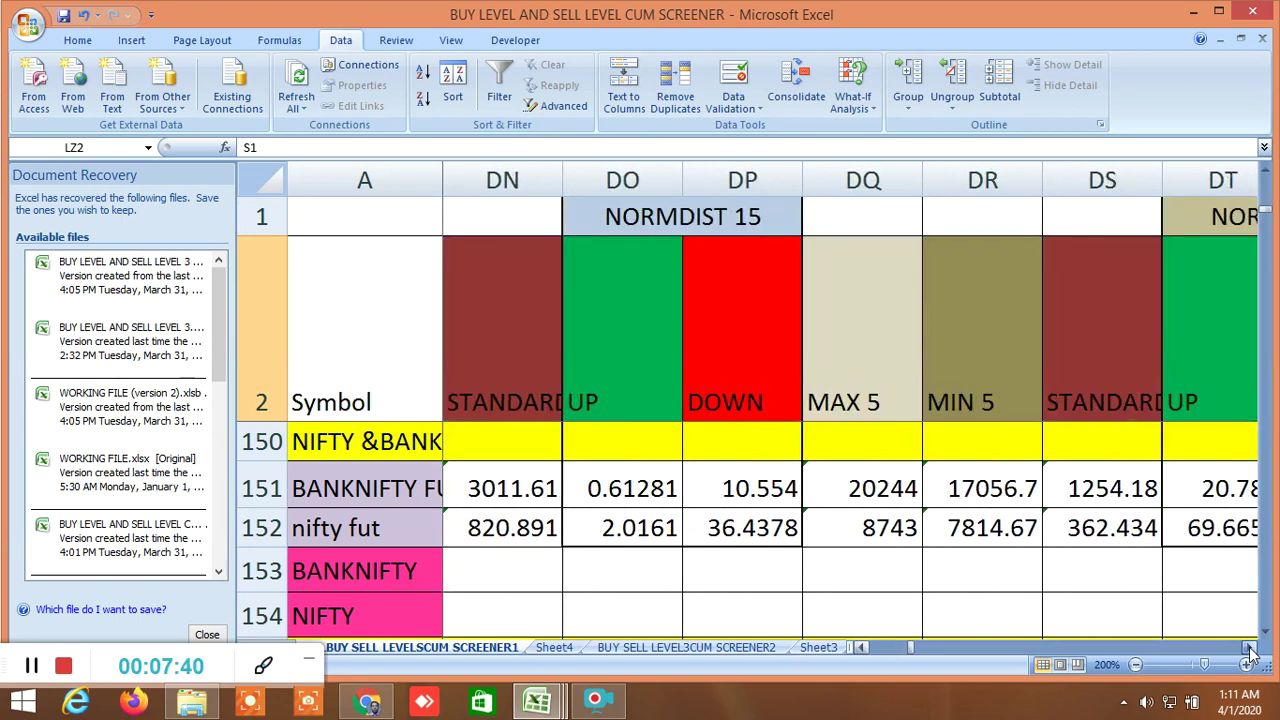
{"action": "left_click", "coordinate": [1250, 650]}
{"action": "left_click", "coordinate": [1250, 650]}
{"action": "left_click", "coordinate": [1250, 650]}
{"action": "left_click", "coordinate": [1250, 650]}
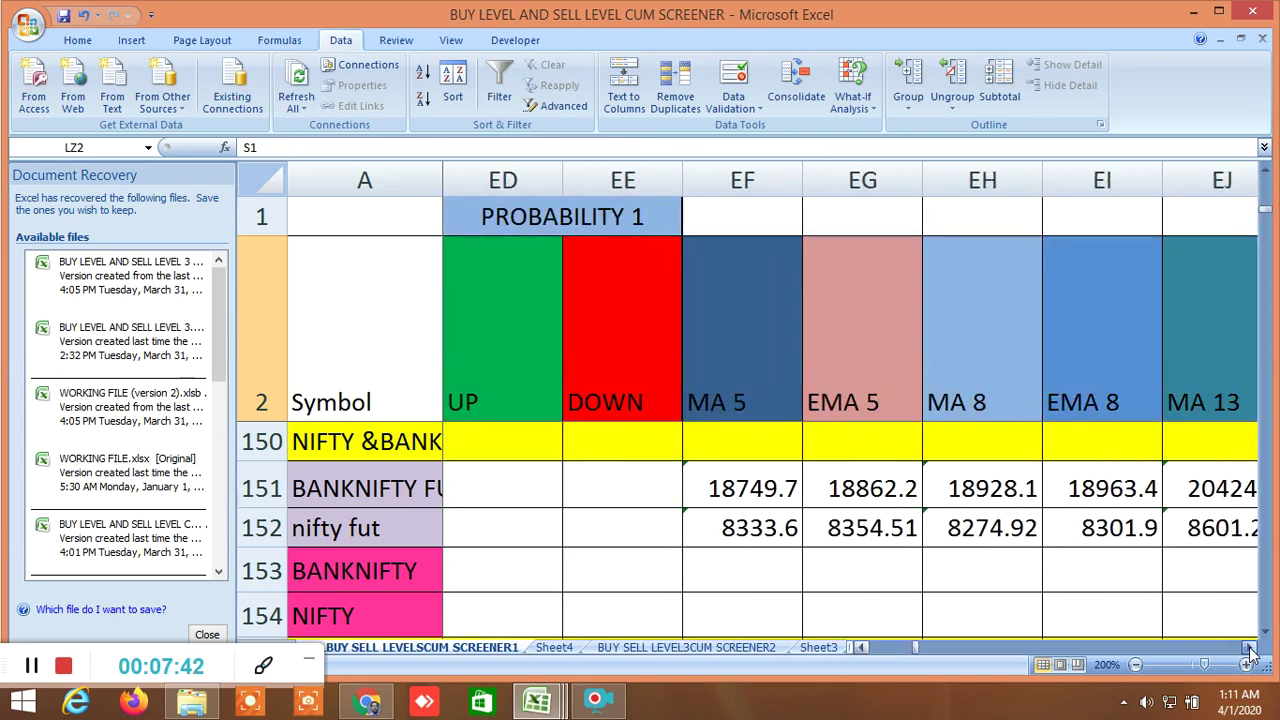
Step: Review the R1 to R7 and S1 to S6 columns of BUY LEVEL AND SELL LEVELS 3, continuing to PIVOT POINT
{"action": "left_click", "coordinate": [1250, 650]}
{"action": "left_click", "coordinate": [1250, 650]}
{"action": "left_click", "coordinate": [1250, 650]}
{"action": "left_click", "coordinate": [1250, 650]}
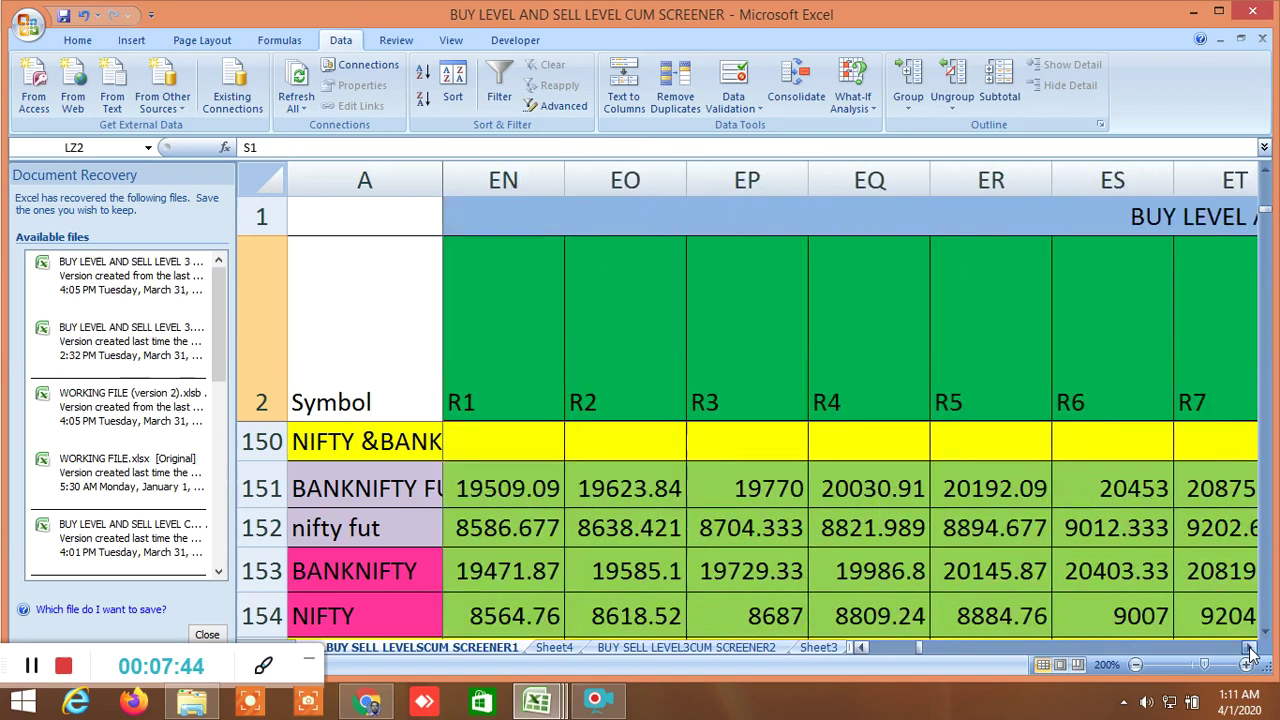
{"action": "left_click", "coordinate": [1250, 650]}
{"action": "left_click", "coordinate": [1250, 650]}
{"action": "left_click", "coordinate": [1250, 650]}
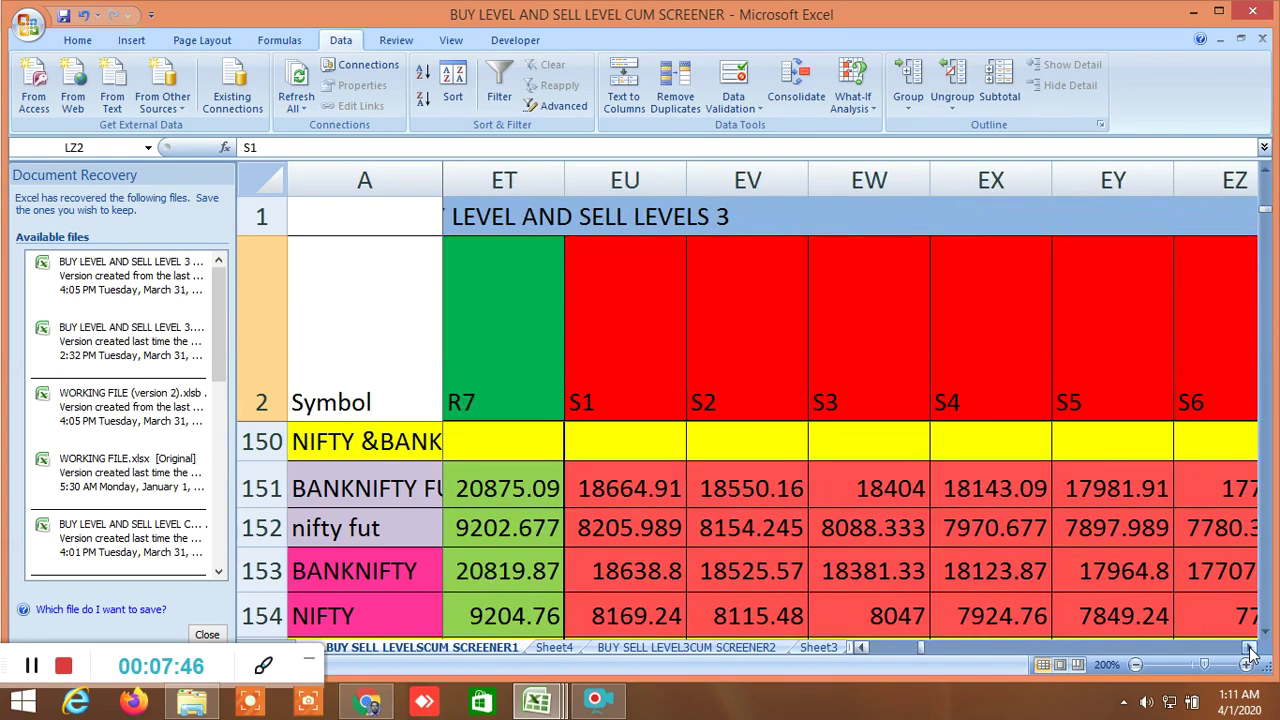
{"action": "left_click", "coordinate": [1250, 650]}
{"action": "left_click", "coordinate": [1250, 650]}
{"action": "left_click", "coordinate": [1250, 650]}
{"action": "left_click", "coordinate": [1250, 650]}
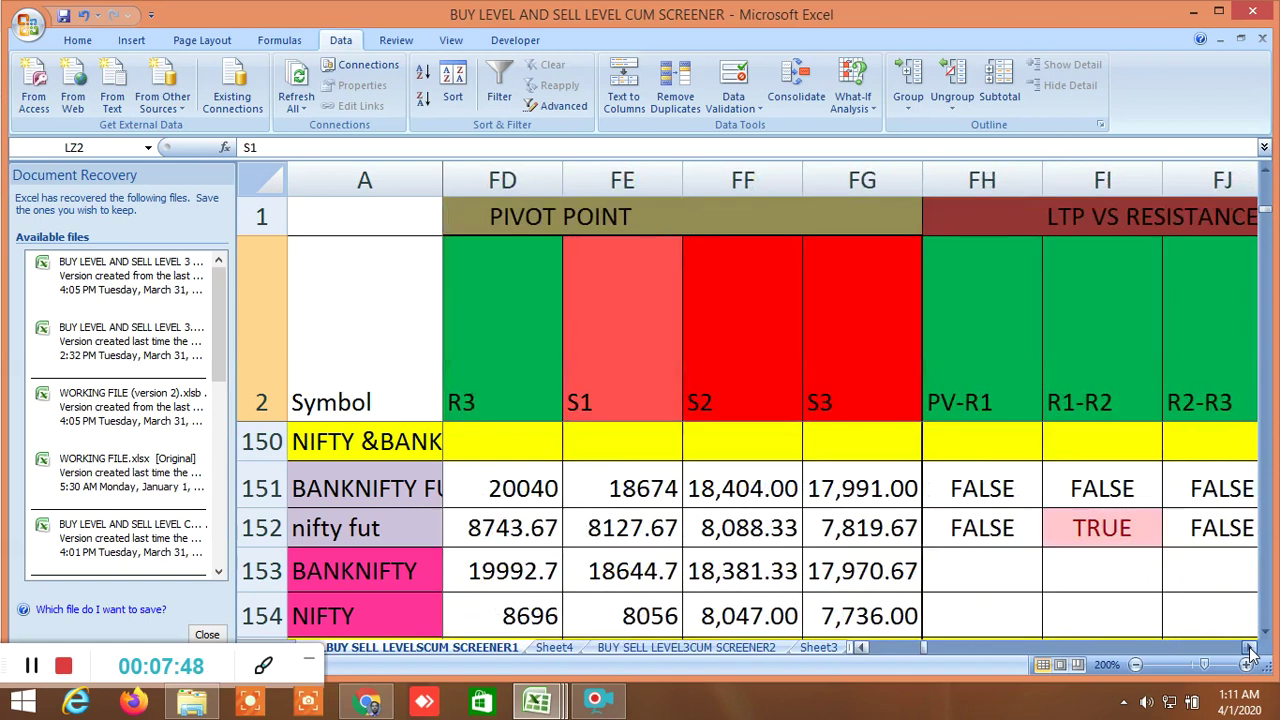
Step: Look through the LTP VS RESISTANCE, band signal, PRICE CHANNEL and Ichimoku columns up to Green Cloud and Red Cloud
{"action": "left_click", "coordinate": [1250, 650]}
{"action": "left_click", "coordinate": [1250, 650]}
{"action": "left_click", "coordinate": [1250, 650]}
{"action": "left_click", "coordinate": [1250, 650]}
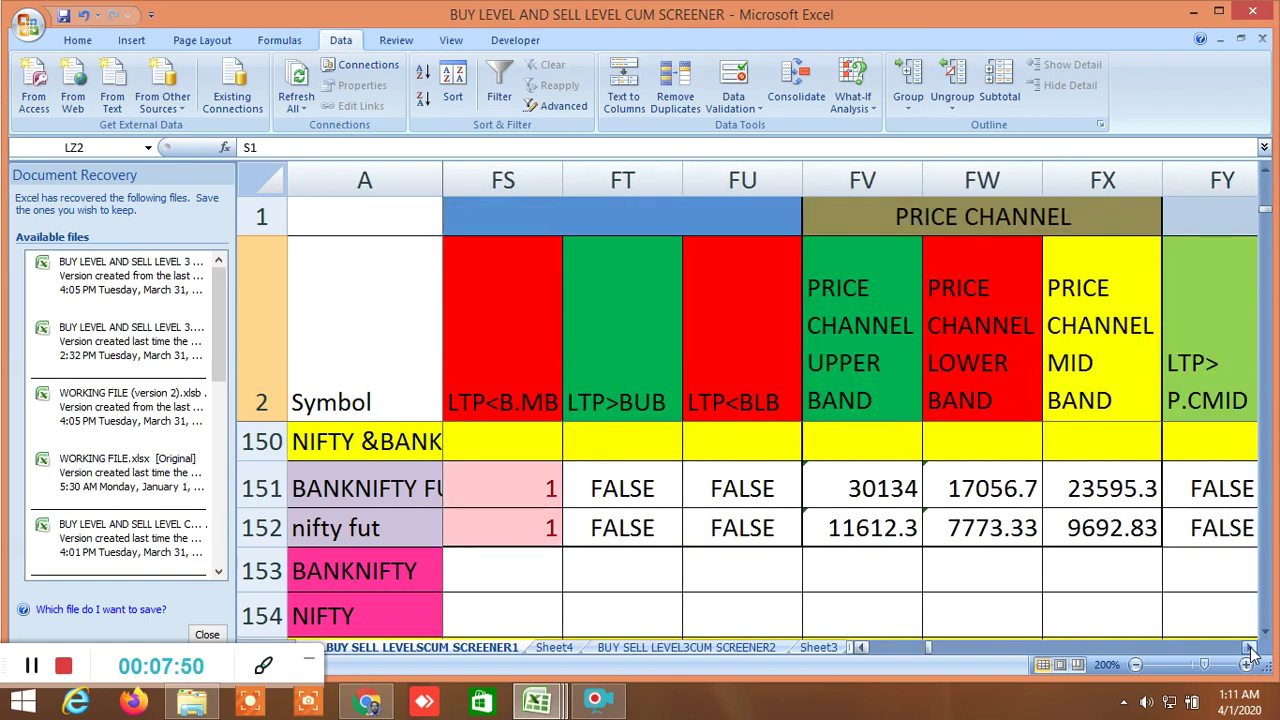
{"action": "left_click", "coordinate": [1250, 650]}
{"action": "left_click", "coordinate": [1250, 650]}
{"action": "left_click", "coordinate": [1250, 650]}
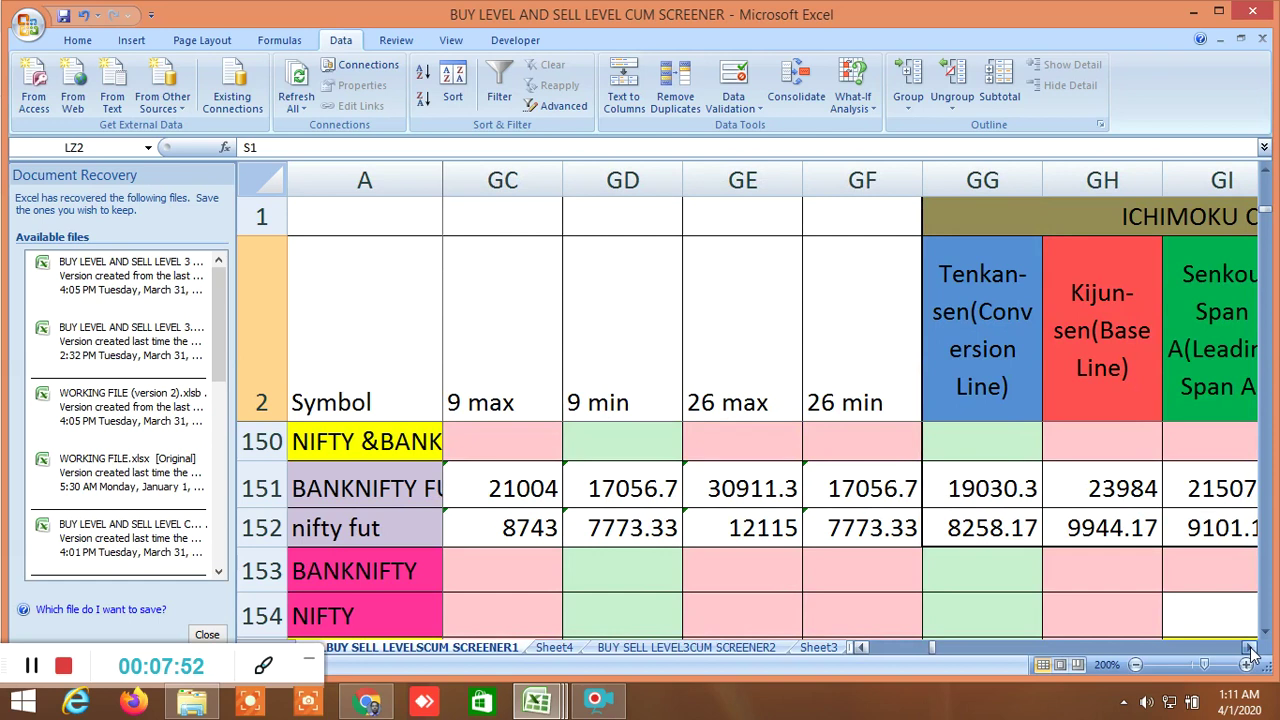
{"action": "left_click", "coordinate": [1250, 650]}
{"action": "left_click", "coordinate": [1250, 650]}
{"action": "left_click", "coordinate": [1250, 650]}
{"action": "left_click", "coordinate": [1250, 650]}
{"action": "left_click", "coordinate": [1250, 650]}
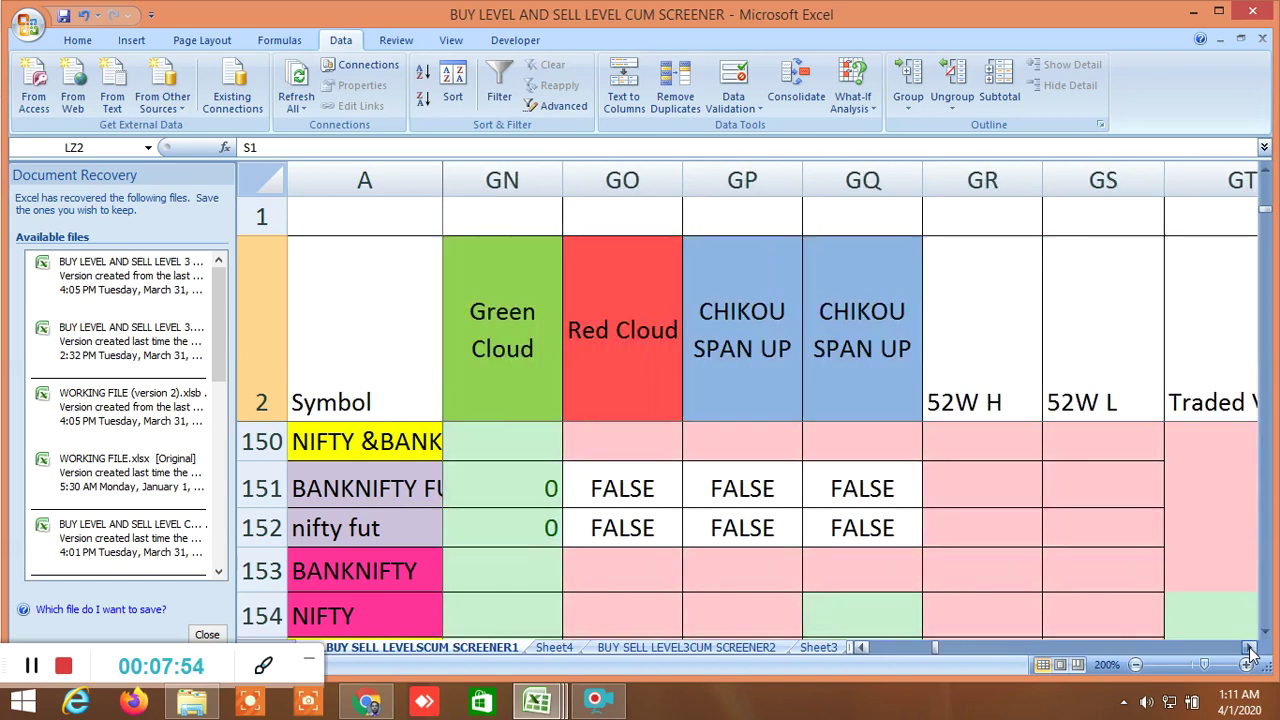
Step: Review the 52W H and 52W L, LINEAR REGRESSION, TREND 1 and QUARTILE 1 columns for the index rows
{"action": "left_click", "coordinate": [1250, 650]}
{"action": "left_click", "coordinate": [1250, 650]}
{"action": "left_click", "coordinate": [1250, 650]}
{"action": "left_click", "coordinate": [1250, 650]}
{"action": "left_click", "coordinate": [1250, 650]}
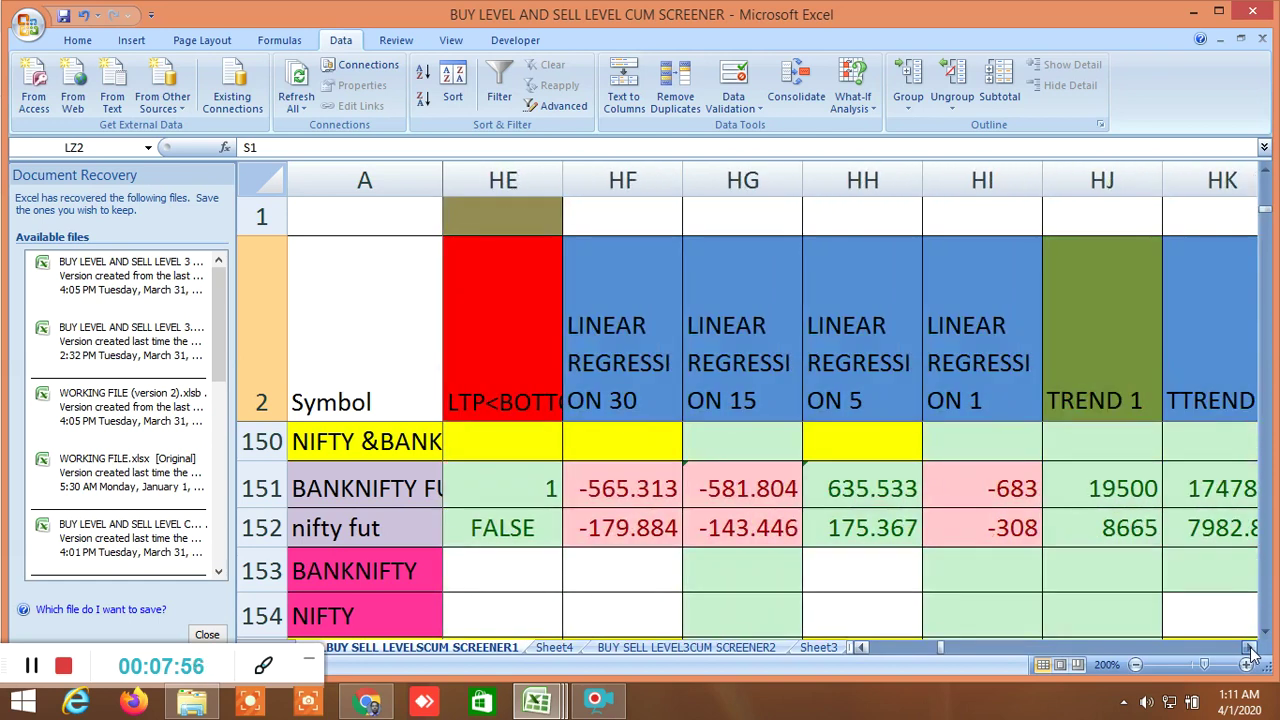
{"action": "left_click", "coordinate": [1250, 650]}
{"action": "left_click", "coordinate": [1250, 650]}
{"action": "left_click", "coordinate": [1250, 650]}
{"action": "left_click", "coordinate": [1250, 650]}
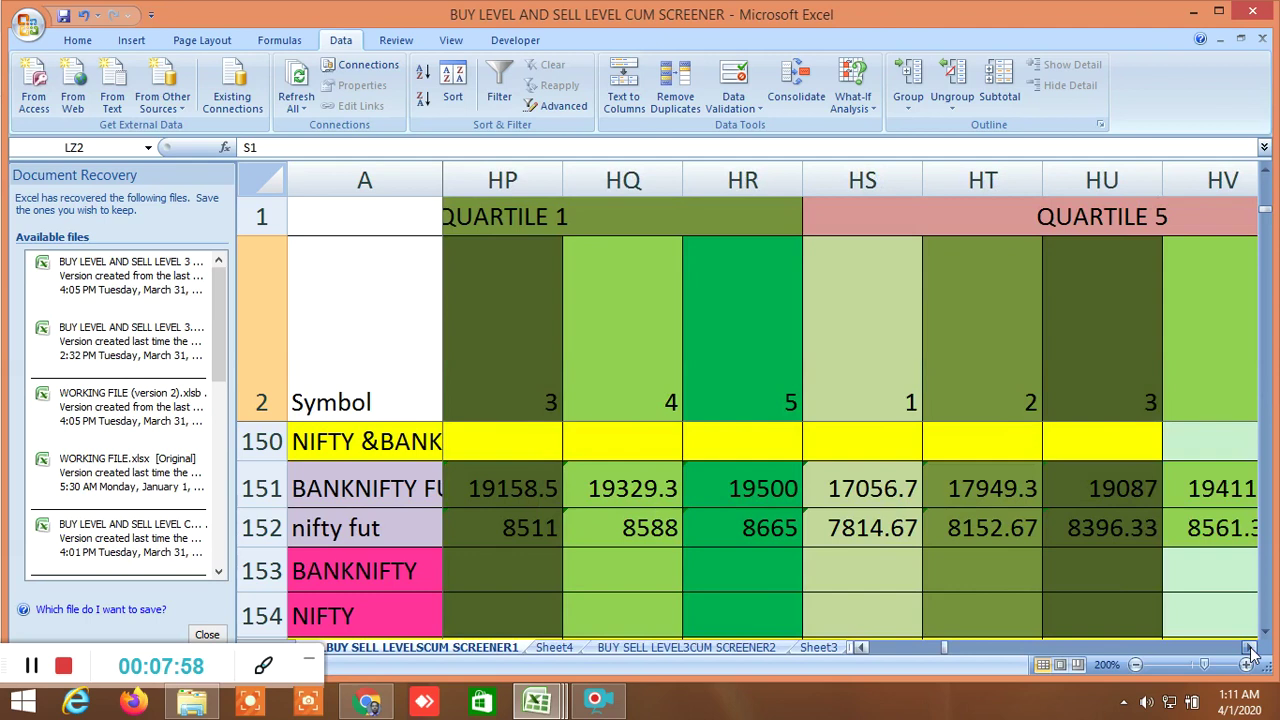
Step: Review the columns from QUARTILE 5 and previous range break through to 360 DEGREE ANALYSIS WITH DIFFERENCE UPSIDE for the index rows
{"action": "left_click", "coordinate": [1250, 650]}
{"action": "left_click", "coordinate": [1250, 650]}
{"action": "left_click", "coordinate": [1250, 650]}
{"action": "left_click", "coordinate": [1250, 650]}
{"action": "left_click", "coordinate": [1250, 650]}
{"action": "left_click", "coordinate": [1250, 650]}
{"action": "left_click", "coordinate": [1250, 650]}
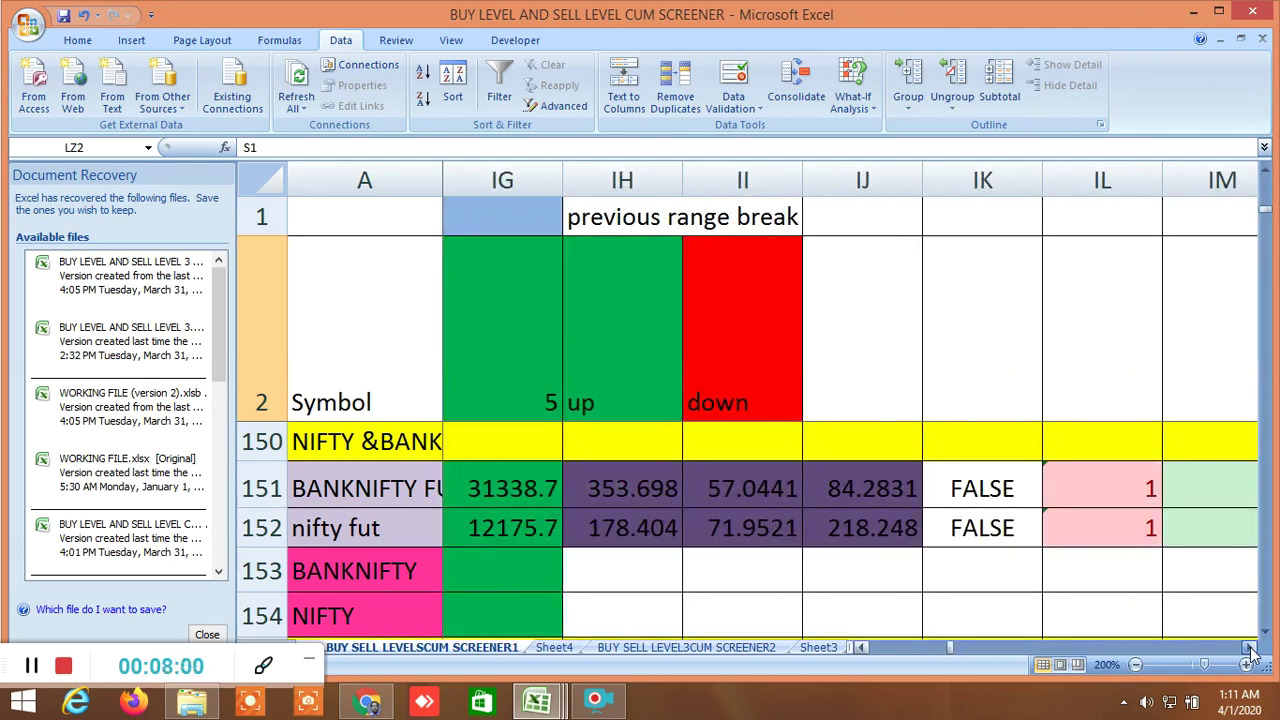
{"action": "left_click", "coordinate": [1250, 650]}
{"action": "left_click", "coordinate": [1250, 650]}
{"action": "left_click", "coordinate": [1250, 650]}
{"action": "left_click", "coordinate": [1250, 650]}
{"action": "left_click", "coordinate": [1250, 650]}
{"action": "left_click", "coordinate": [1250, 650]}
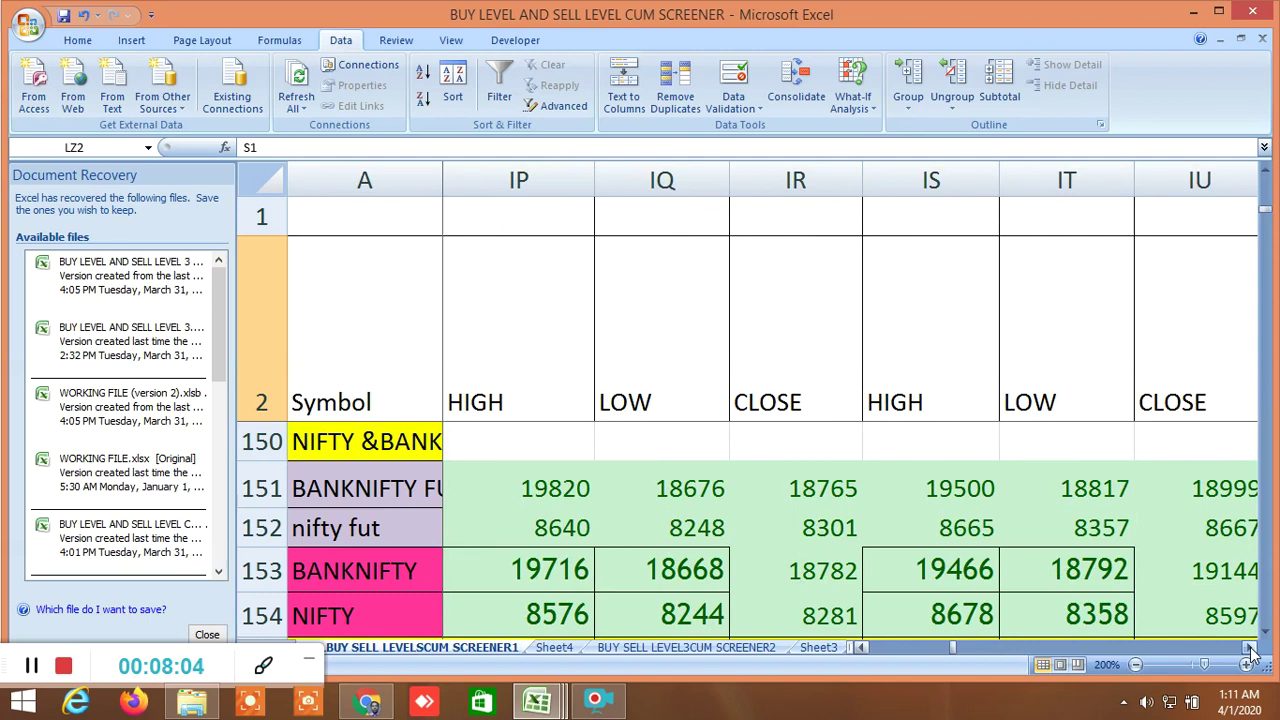
{"action": "left_click_drag", "start_coordinate": [1250, 650], "coordinate": [1252, 650]}
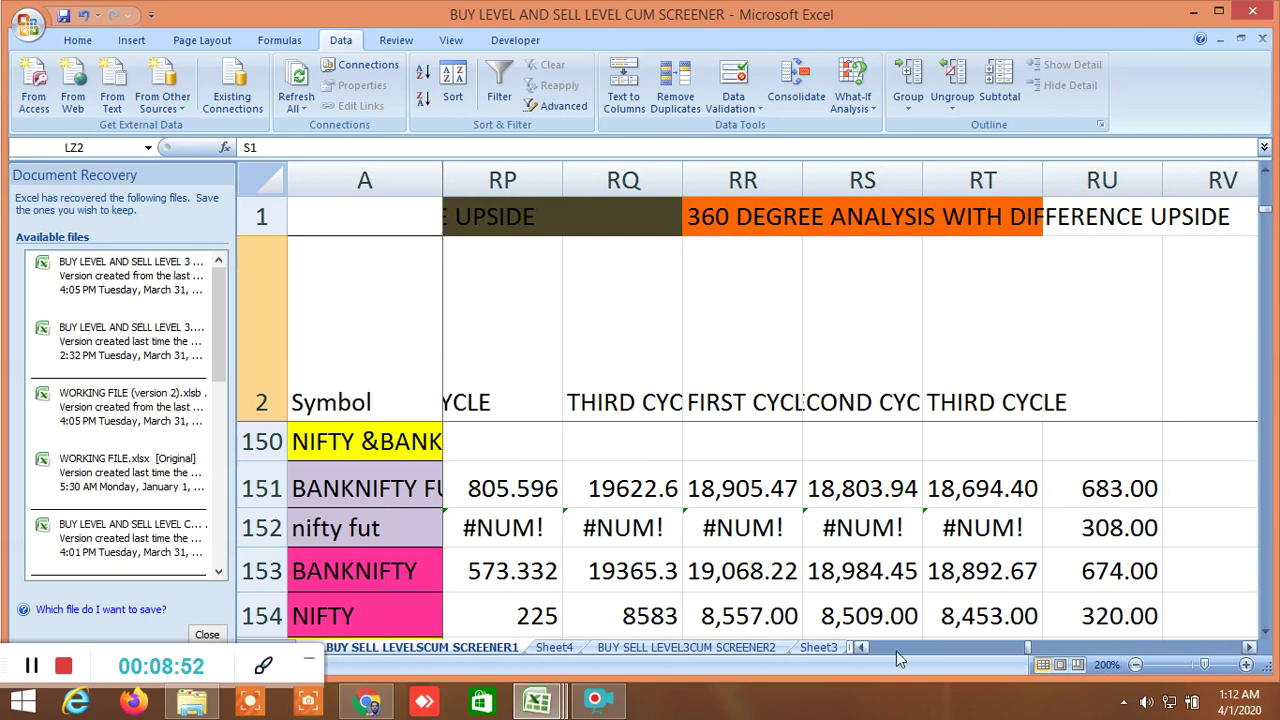
Step: Return to the BUY LEVEL AND SELL LEVELS 1 columns and bring up the commodity rows starting at ALUMINIUM
{"action": "left_click_drag", "start_coordinate": [859, 648], "coordinate": [861, 650]}
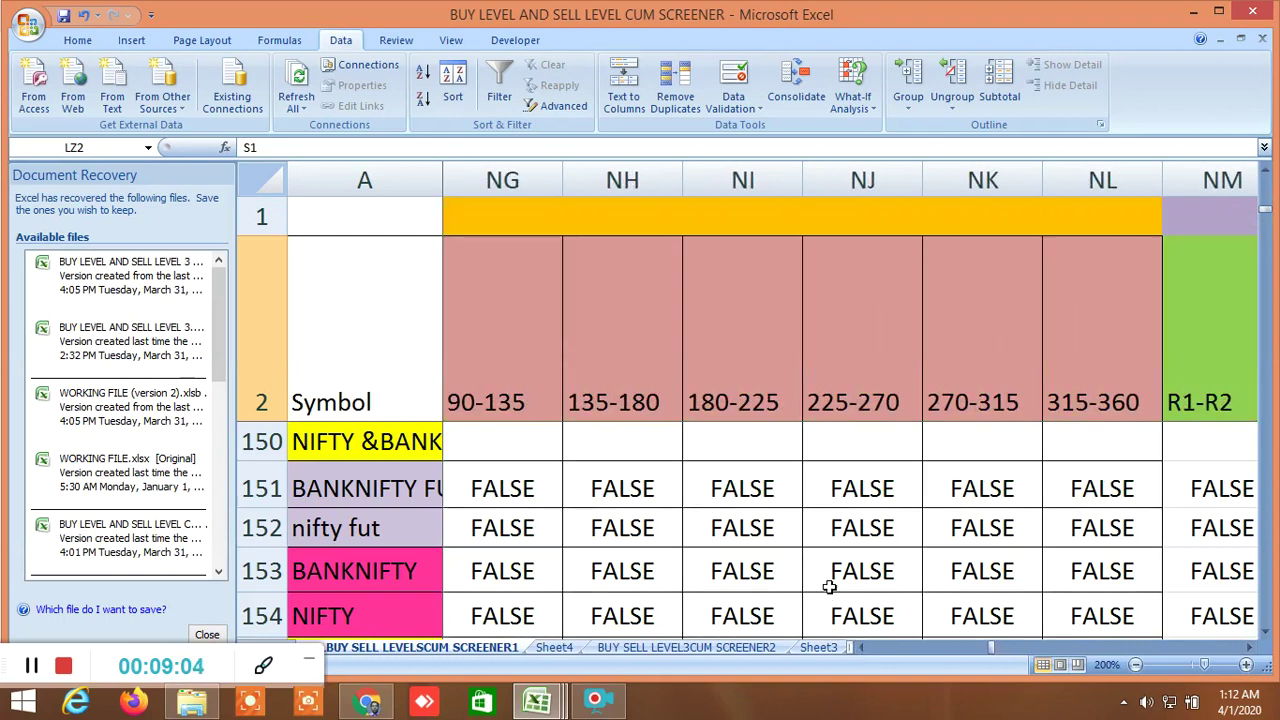
{"action": "left_click_drag", "start_coordinate": [988, 646], "coordinate": [872, 648]}
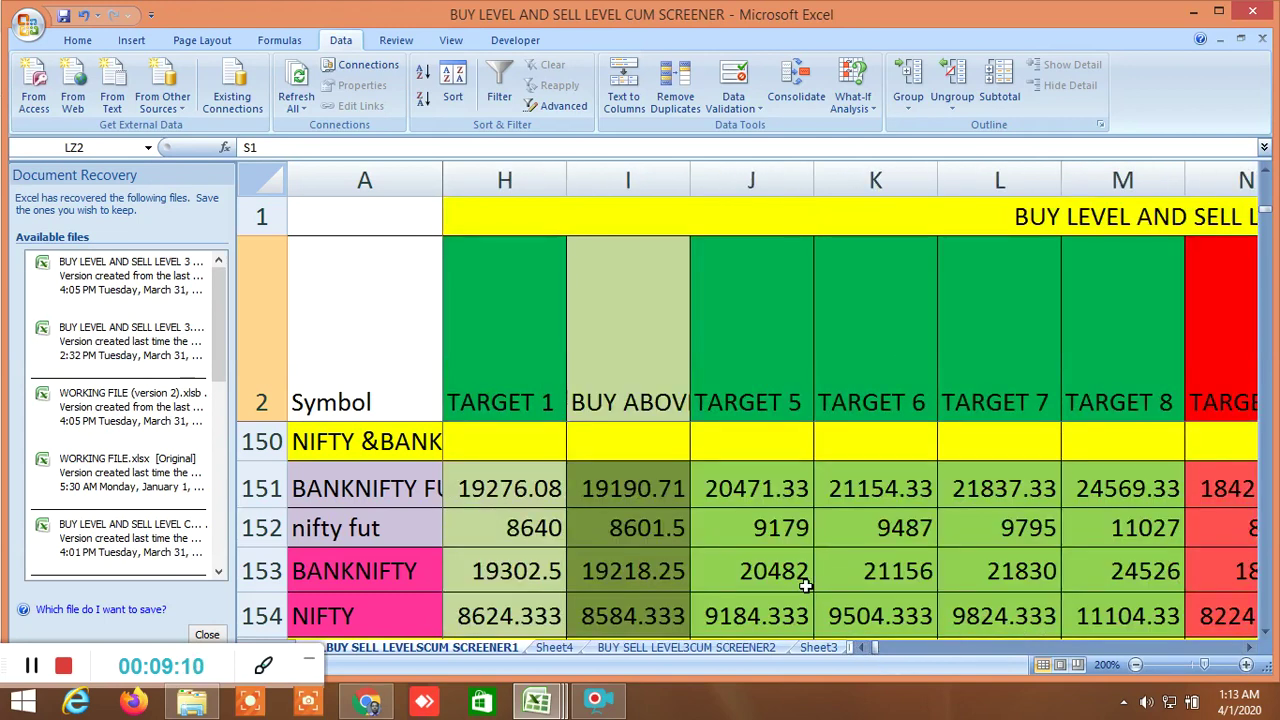
{"action": "scroll", "coordinate": [806, 586], "scroll_direction": "up", "scroll_amount": 1}
{"action": "scroll", "coordinate": [806, 586], "scroll_direction": "up", "scroll_amount": 2}
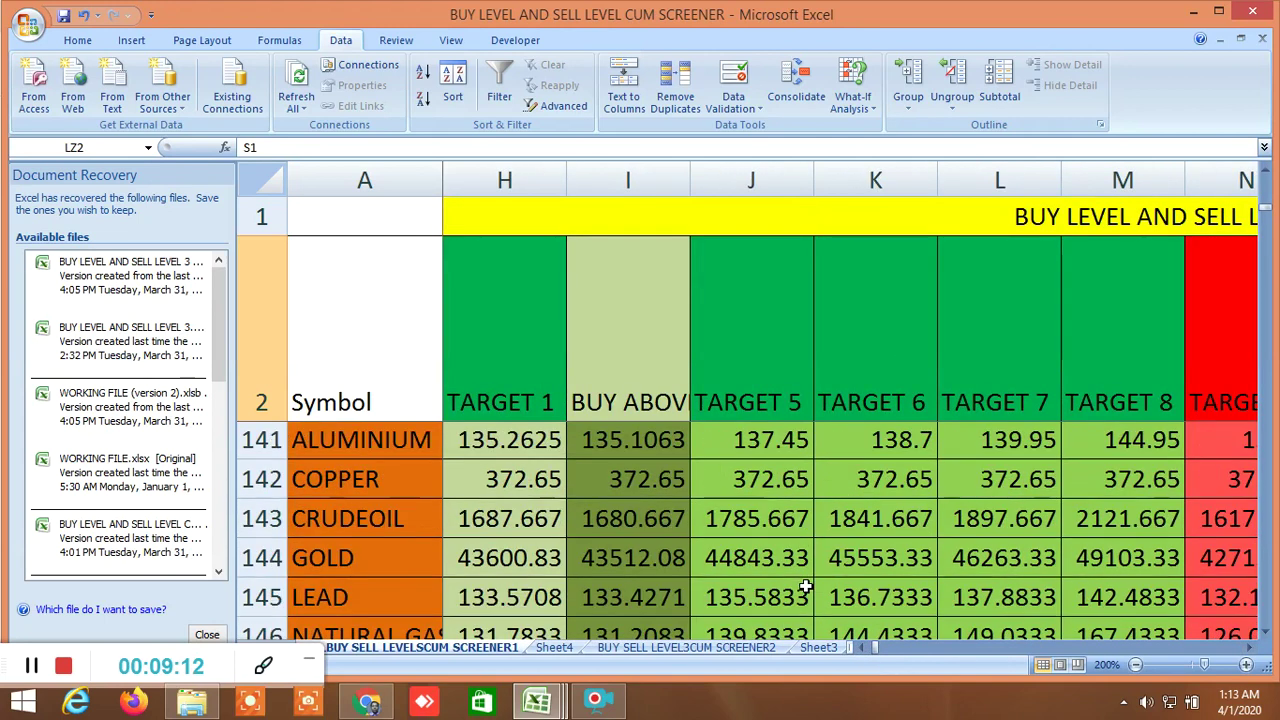
Step: Review the BUY LEVEL AND SELL LEVELS 1 targets and the LTP versus target signals for the commodities
{"action": "left_click", "coordinate": [1250, 648]}
{"action": "left_click", "coordinate": [1250, 648]}
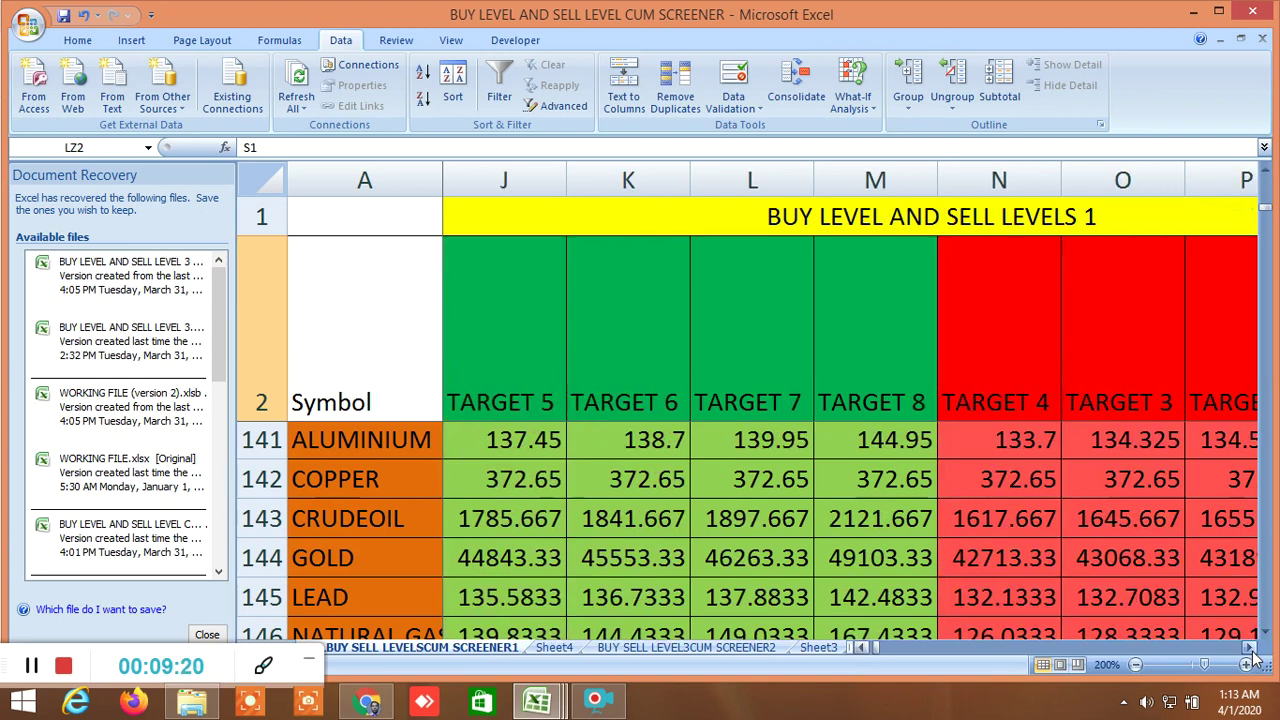
{"action": "left_click", "coordinate": [1250, 648]}
{"action": "left_click", "coordinate": [1250, 648]}
{"action": "left_click", "coordinate": [1250, 648]}
{"action": "left_click", "coordinate": [1250, 648]}
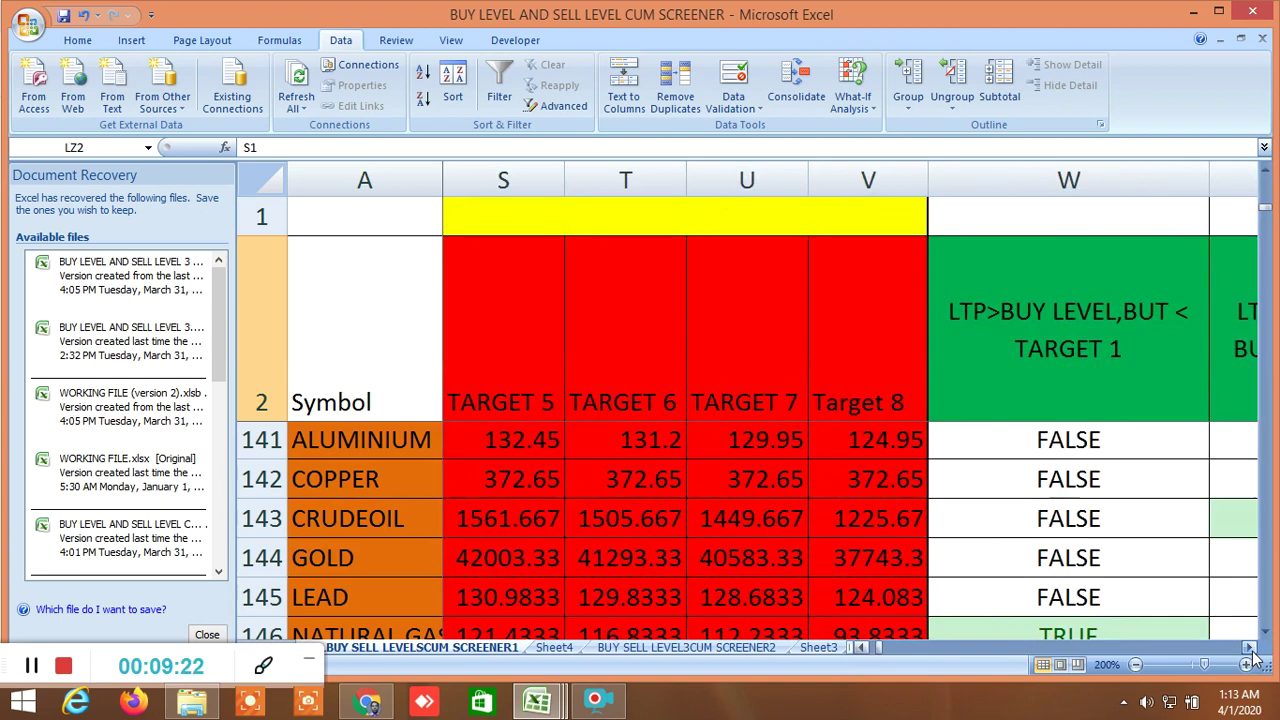
{"action": "left_click", "coordinate": [1250, 648]}
{"action": "left_click", "coordinate": [1250, 648]}
{"action": "left_click", "coordinate": [1250, 648]}
{"action": "left_click", "coordinate": [1250, 648]}
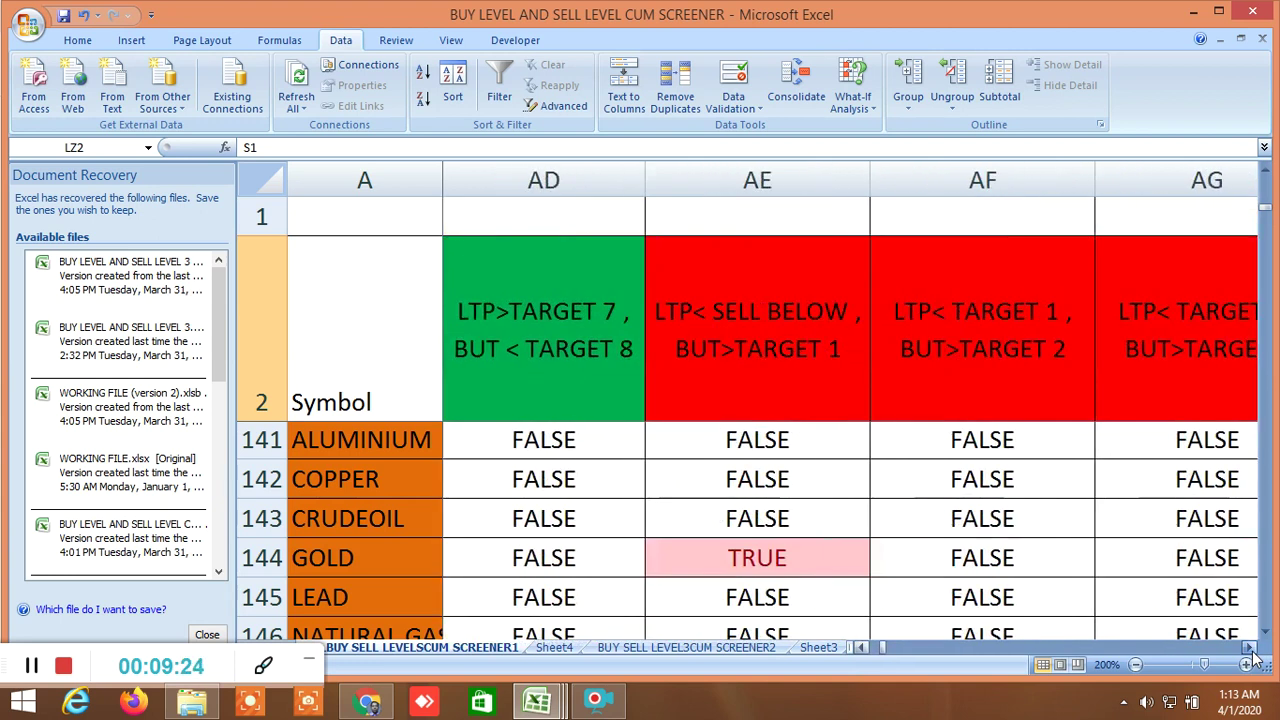
Step: Review the commodity columns from BUY LEVEL AND SELL LEVELS 2 through to 360 DEGREE ANALYSIS WITH DIFFERENCE UPSIDE
{"action": "left_click", "coordinate": [1250, 648]}
{"action": "left_click", "coordinate": [1250, 648]}
{"action": "left_click", "coordinate": [1250, 648]}
{"action": "left_click", "coordinate": [1250, 648]}
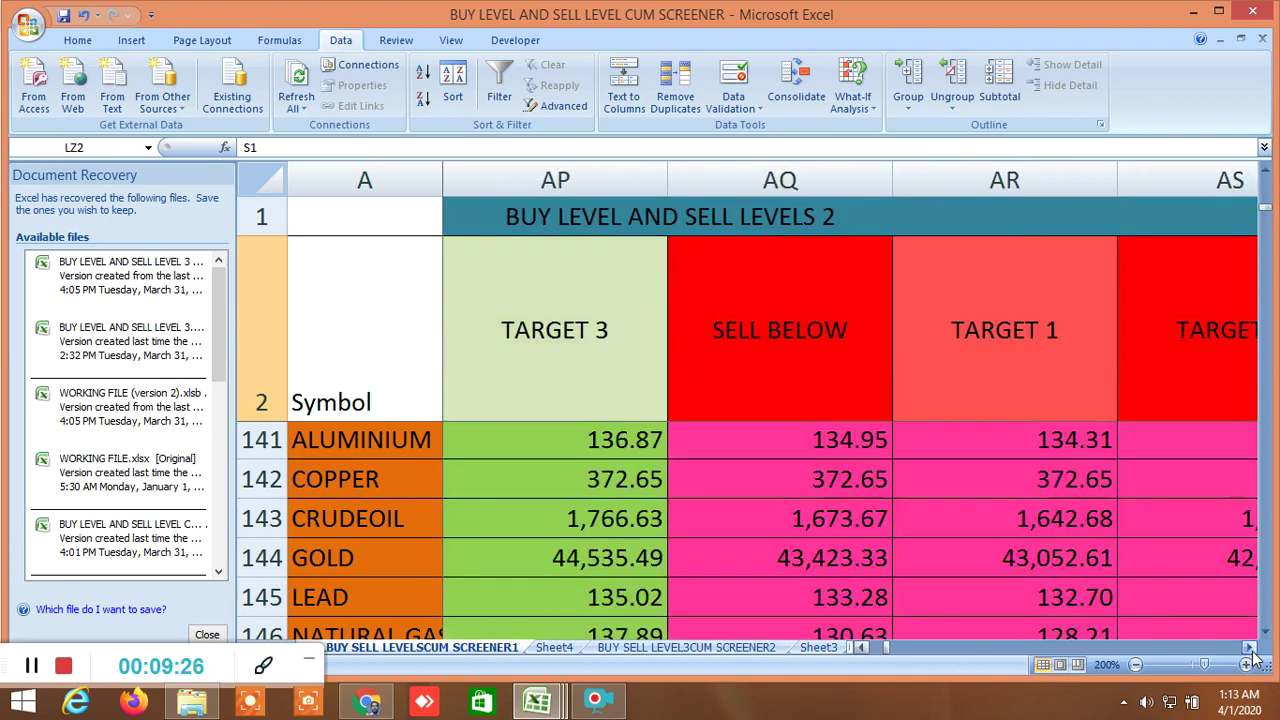
{"action": "left_click", "coordinate": [1250, 648]}
{"action": "left_click", "coordinate": [1250, 648]}
{"action": "left_click", "coordinate": [1250, 648]}
{"action": "left_click", "coordinate": [1250, 648]}
{"action": "left_click", "coordinate": [1250, 648]}
{"action": "left_click", "coordinate": [1250, 648]}
{"action": "left_click", "coordinate": [1250, 648]}
{"action": "left_click", "coordinate": [1250, 648]}
{"action": "left_click", "coordinate": [1250, 648]}
{"action": "left_click", "coordinate": [1250, 648]}
{"action": "left_click", "coordinate": [1250, 648]}
{"action": "left_click", "coordinate": [1250, 648]}
{"action": "left_click_drag", "start_coordinate": [1250, 648], "coordinate": [1252, 655]}
{"action": "left_click_drag", "start_coordinate": [1252, 650], "coordinate": [1254, 652]}
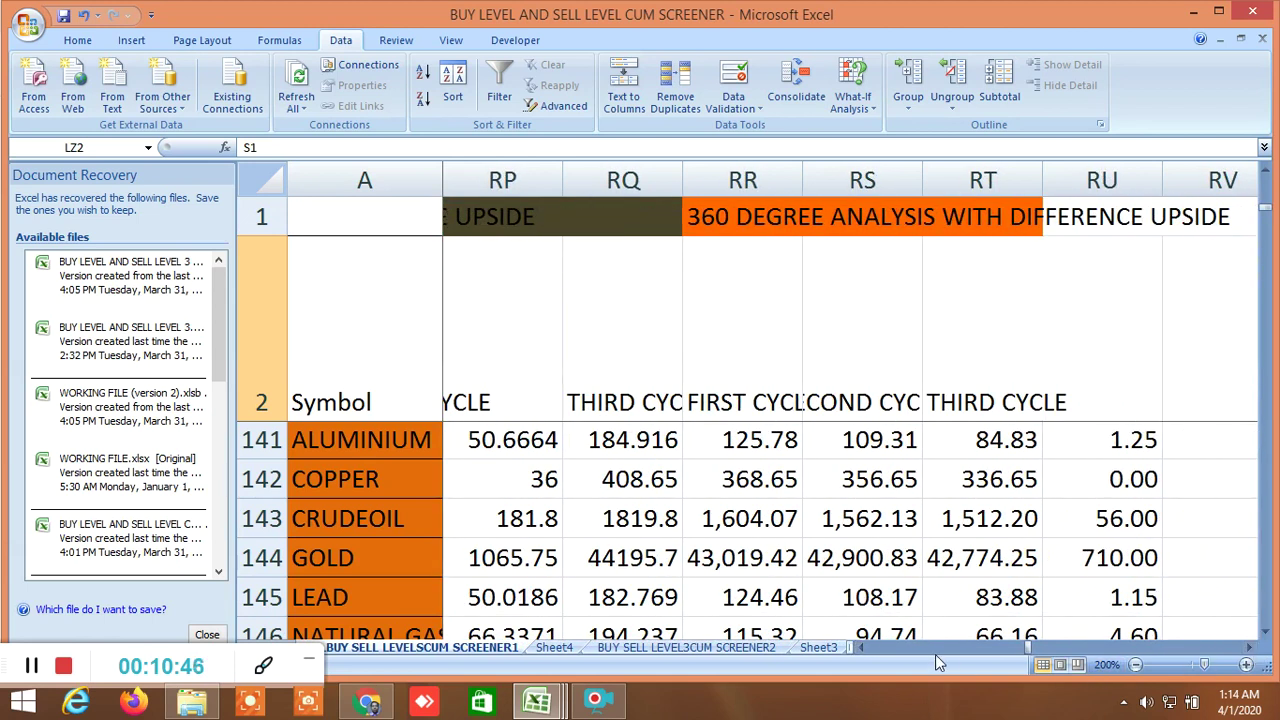
Step: Examine the downside third cycle and GANN TIME INTRADAY columns for the commodity rows from LEAD to ZINC
{"action": "left_click_drag", "start_coordinate": [861, 649], "coordinate": [854, 648]}
{"action": "scroll", "coordinate": [755, 605], "scroll_direction": "down", "scroll_amount": 1}
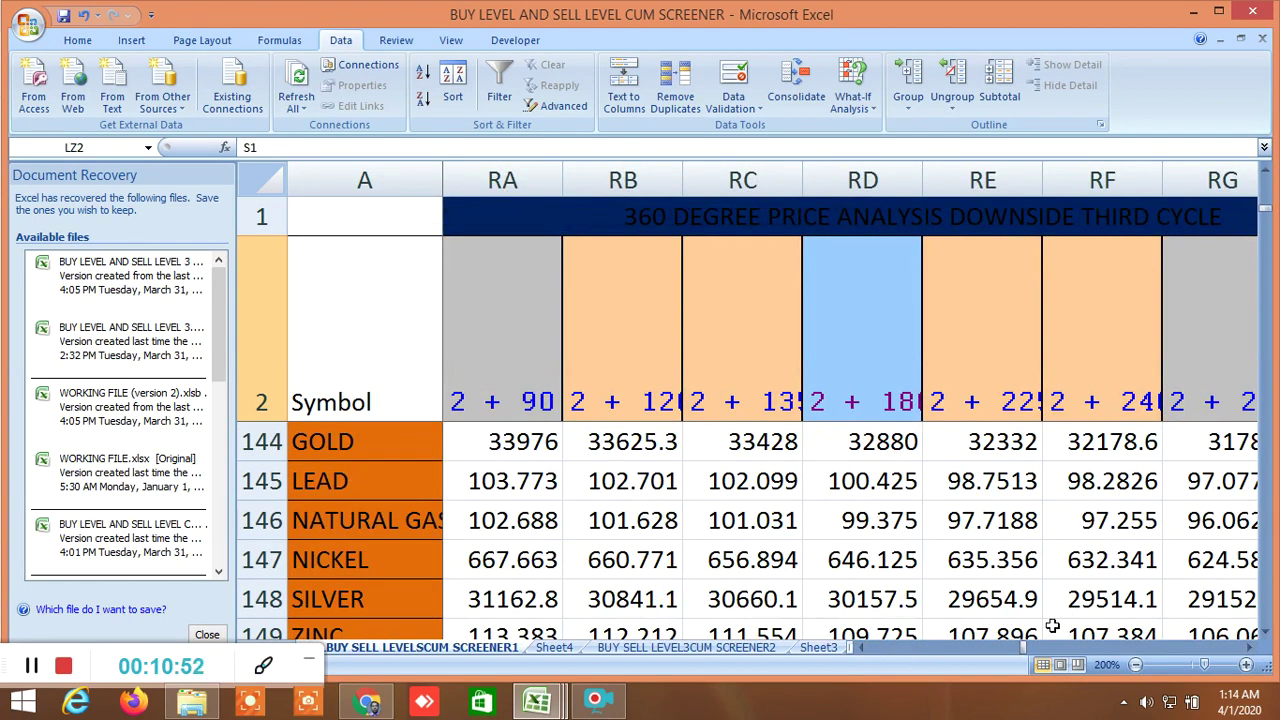
{"action": "left_click", "coordinate": [1266, 636]}
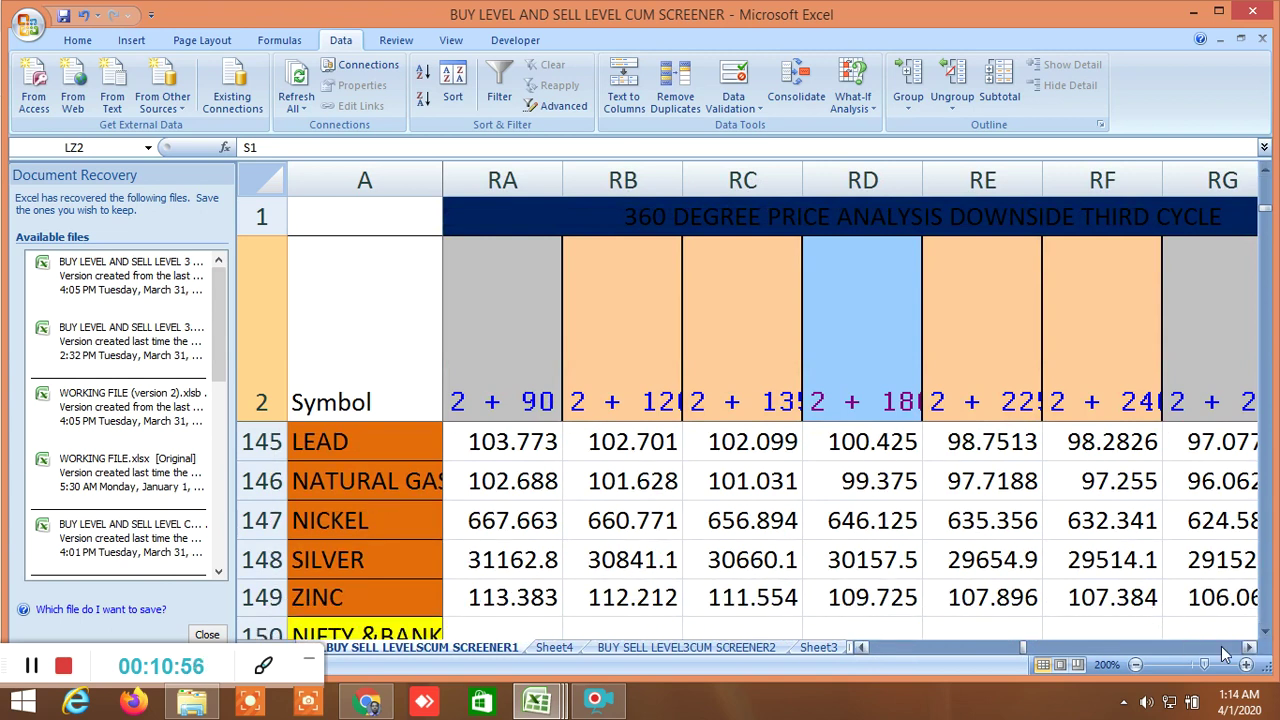
{"action": "left_click_drag", "start_coordinate": [1250, 648], "coordinate": [1250, 648]}
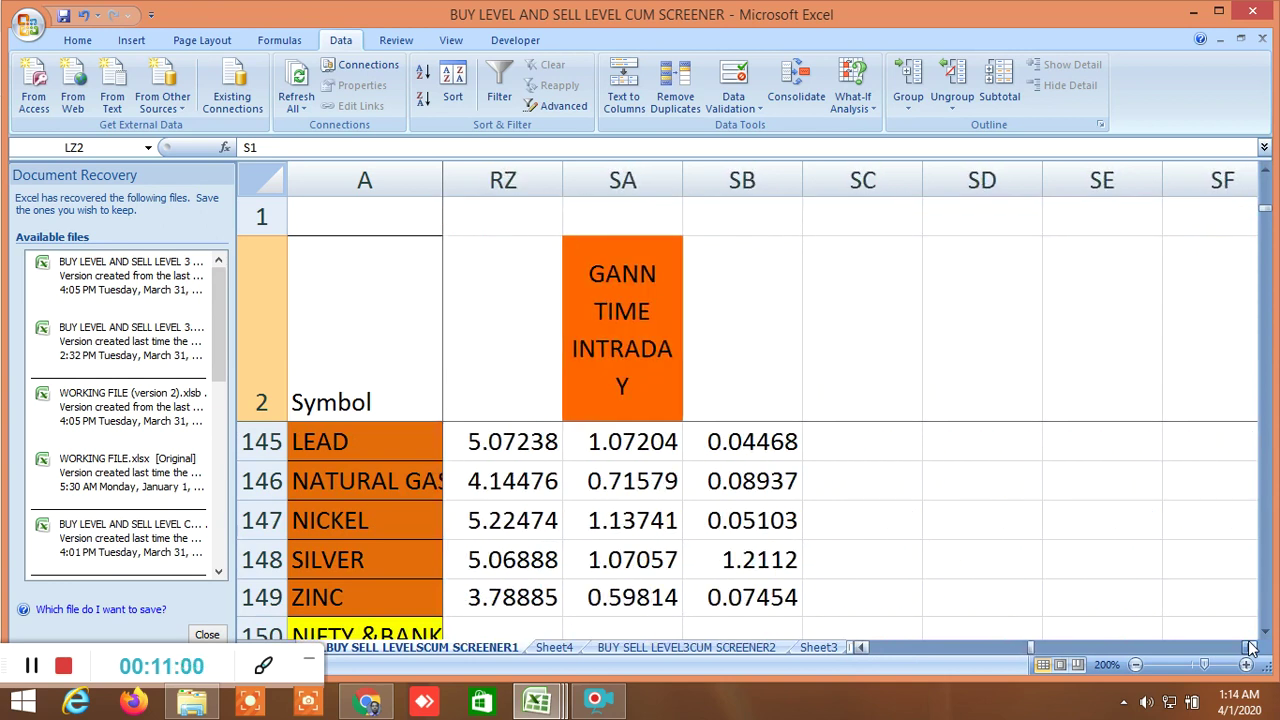
Step: Go back to the early columns and review all indicator groups for LEAD to ZINC, up to the 360 degree analysis
{"action": "left_click_drag", "start_coordinate": [1033, 650], "coordinate": [868, 650]}
{"action": "left_click_drag", "start_coordinate": [1245, 648], "coordinate": [1255, 652]}
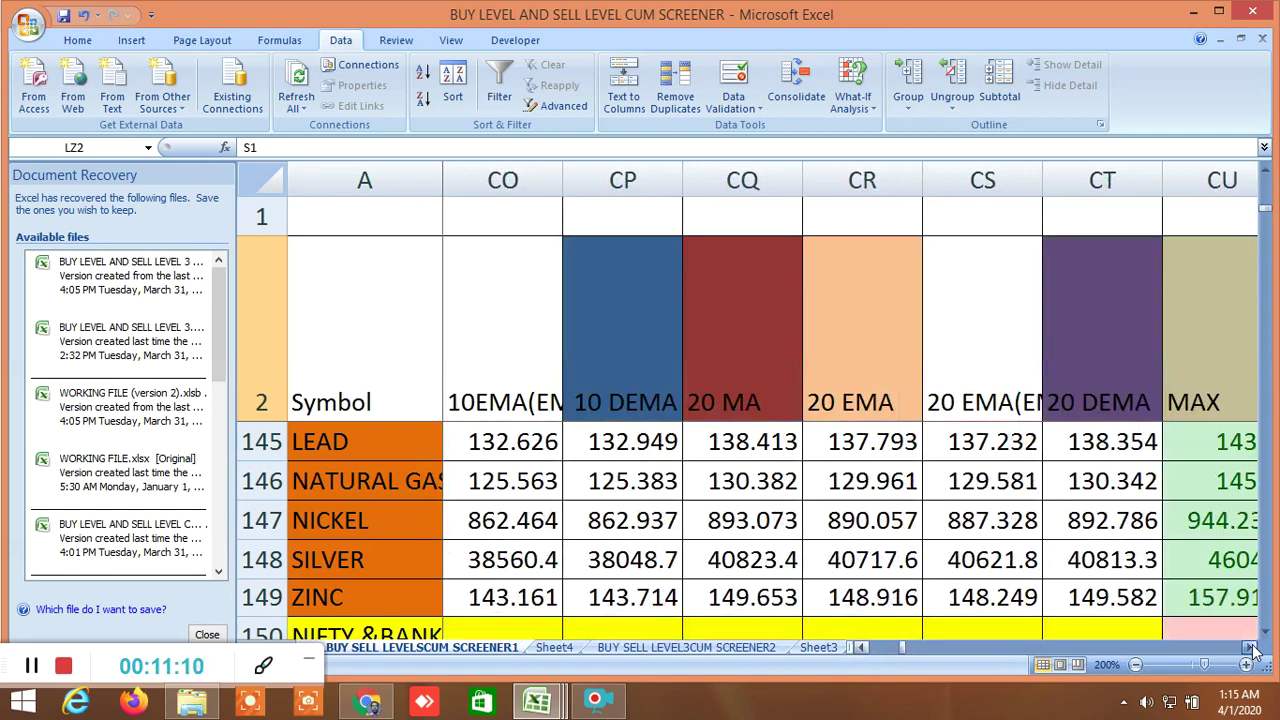
{"action": "left_click_drag", "start_coordinate": [1255, 652], "coordinate": [1255, 652]}
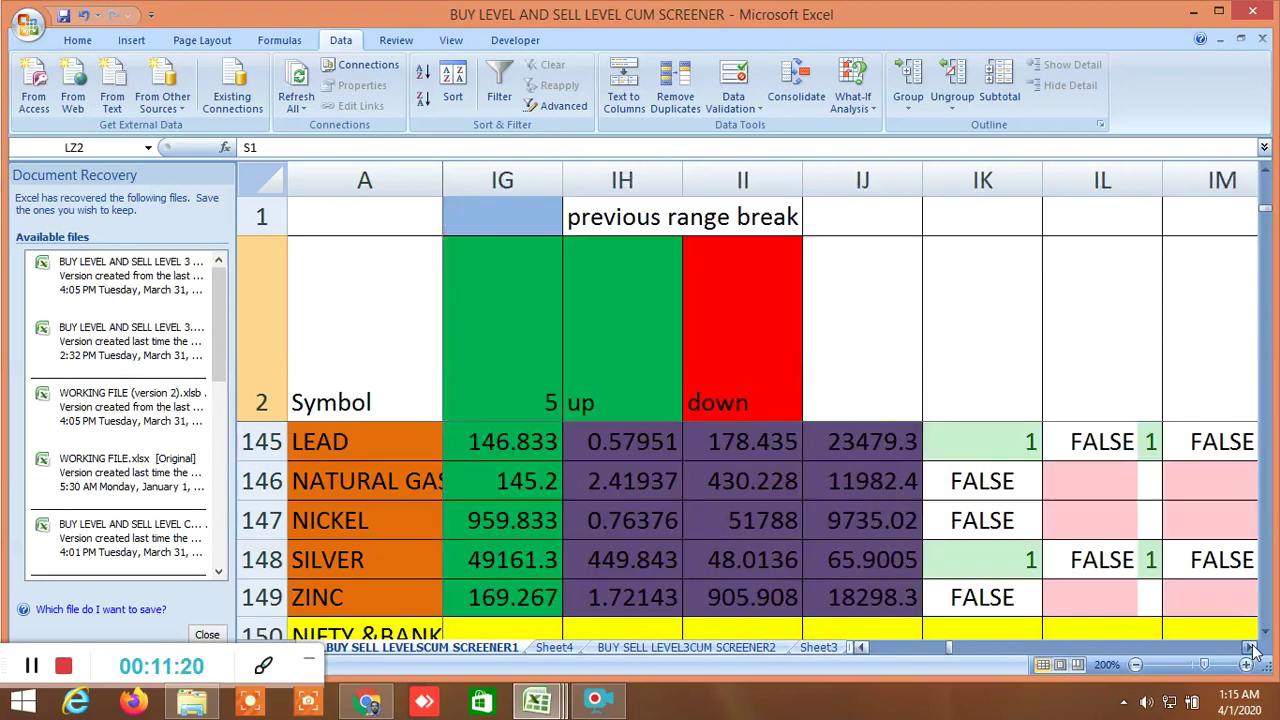
{"action": "left_click_drag", "start_coordinate": [1255, 652], "coordinate": [1255, 652]}
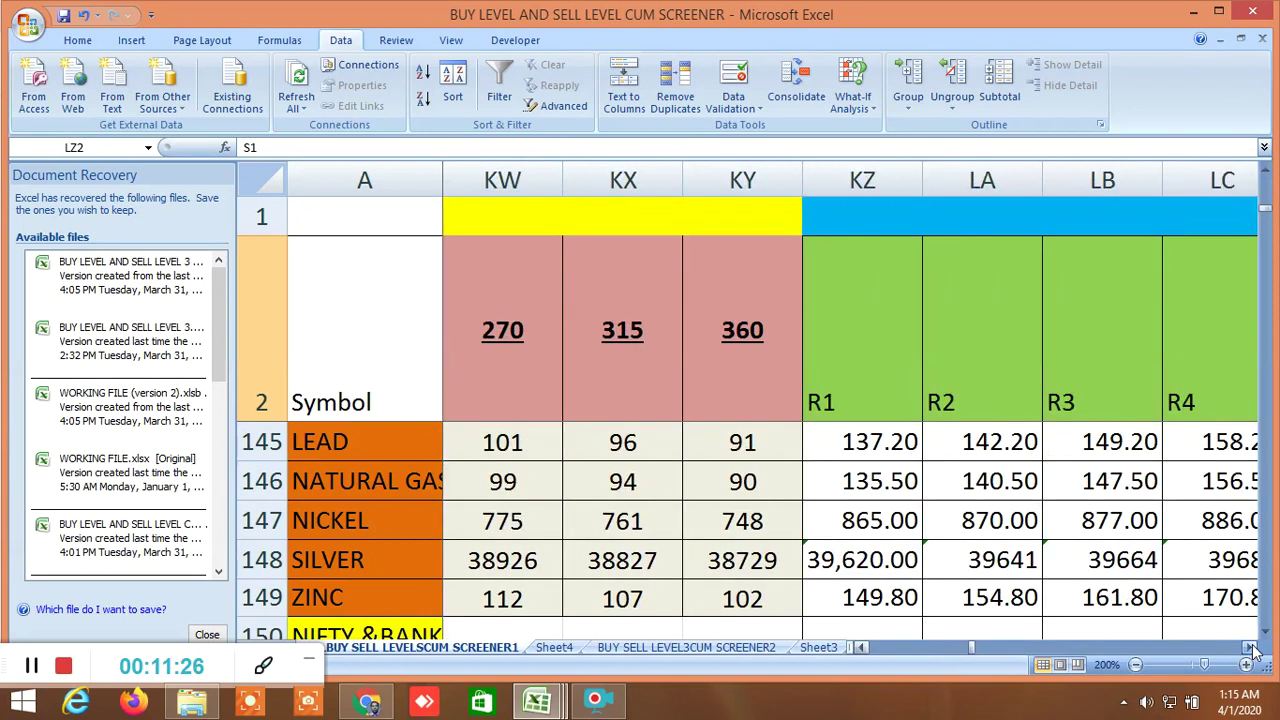
{"action": "left_click_drag", "start_coordinate": [1255, 652], "coordinate": [1255, 652]}
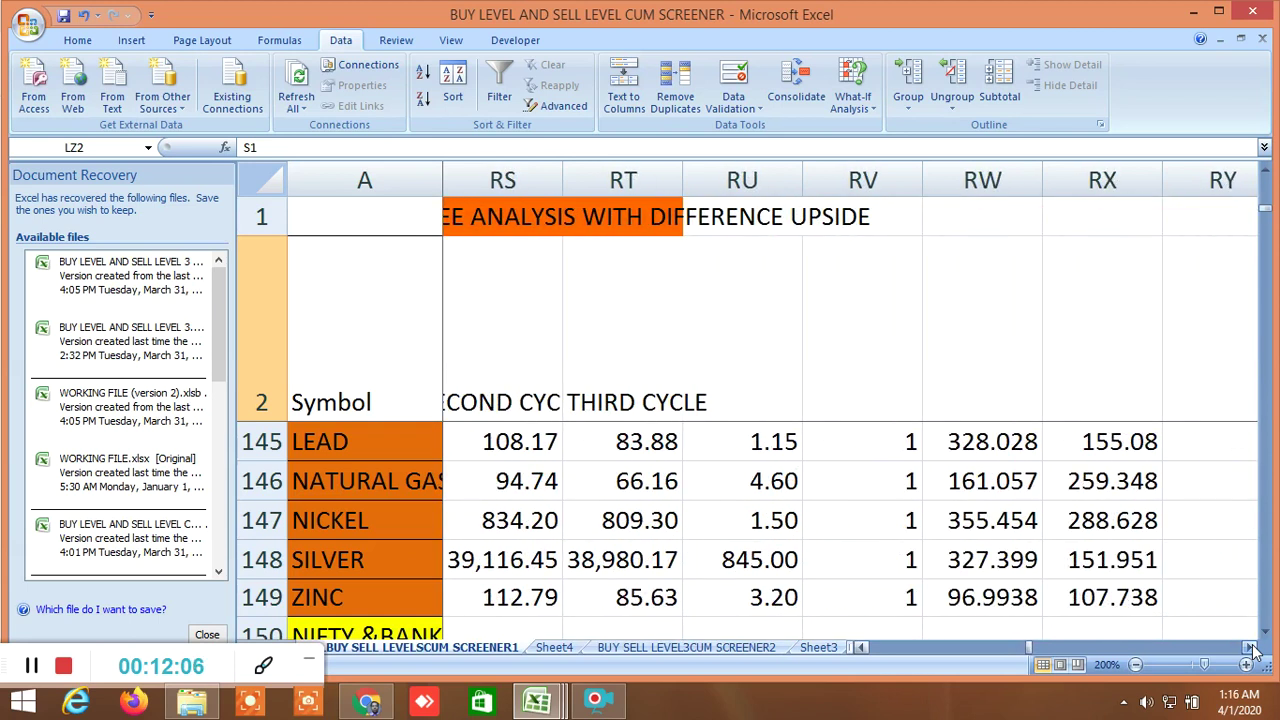
Step: Open the BUY SELL LEVEL3CUM SCREENER2 sheet and review its stock columns from the UPTREND and DOWNTREND levels to 100 MA
{"action": "left_click", "coordinate": [686, 647]}
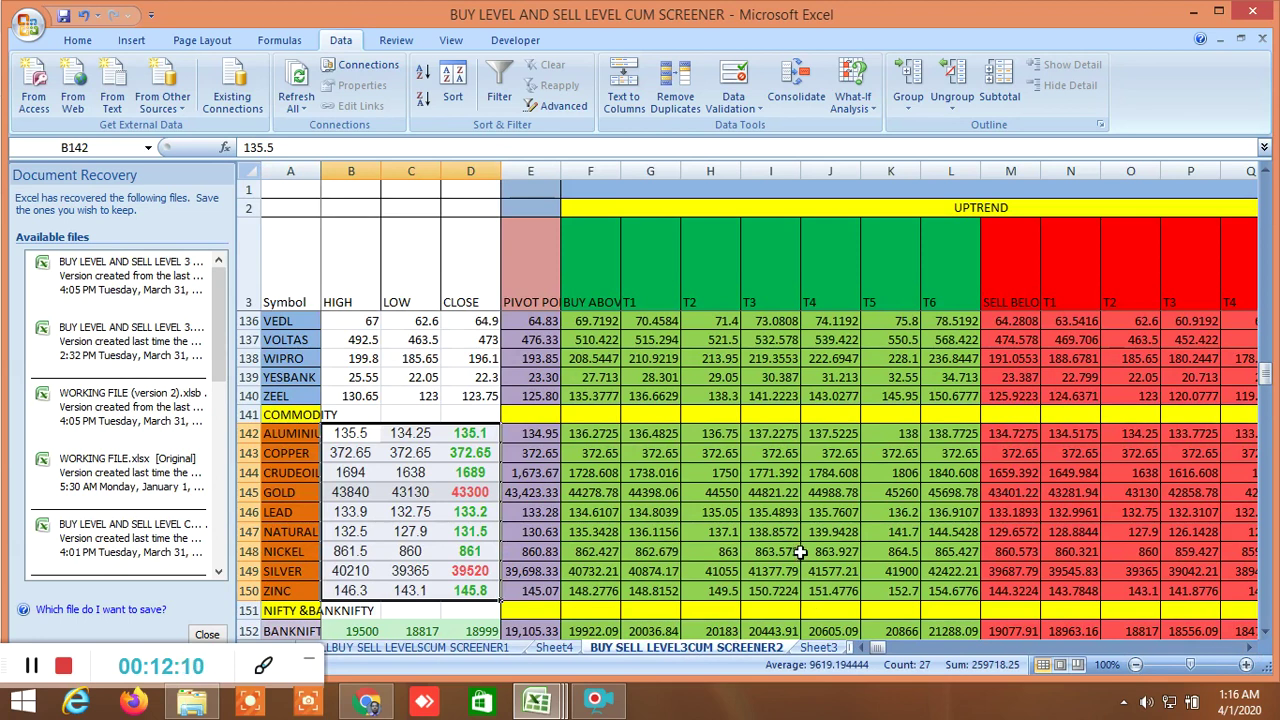
{"action": "scroll", "coordinate": [800, 553], "scroll_direction": "up", "scroll_amount": 12}
{"action": "scroll", "coordinate": [818, 546], "scroll_direction": "up", "scroll_amount": 20}
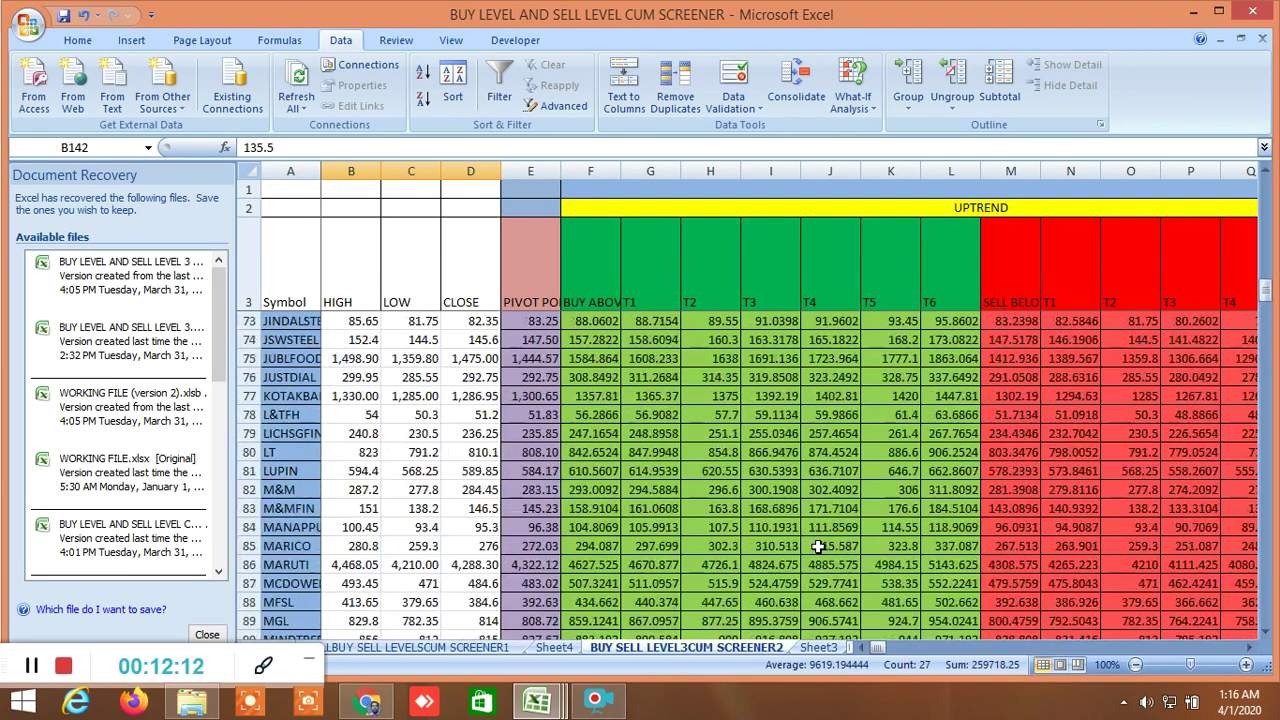
{"action": "left_click", "coordinate": [1256, 649]}
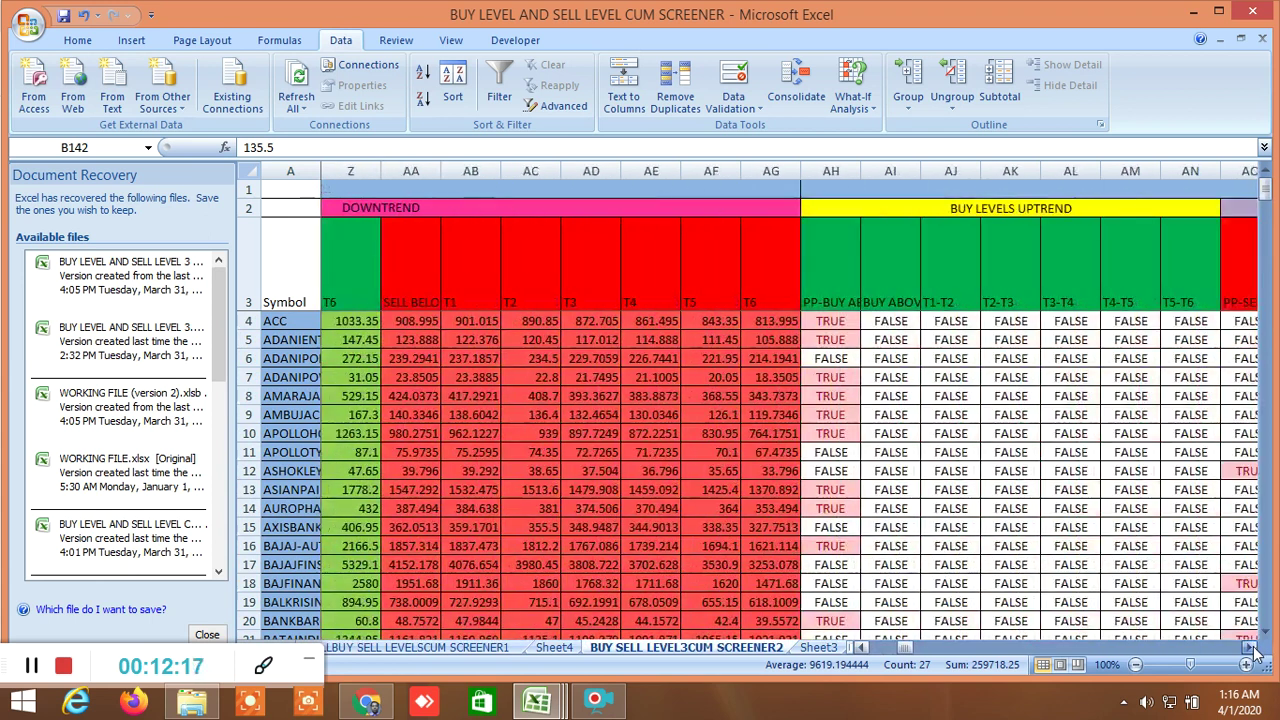
{"action": "left_click_drag", "start_coordinate": [1256, 649], "coordinate": [1256, 650]}
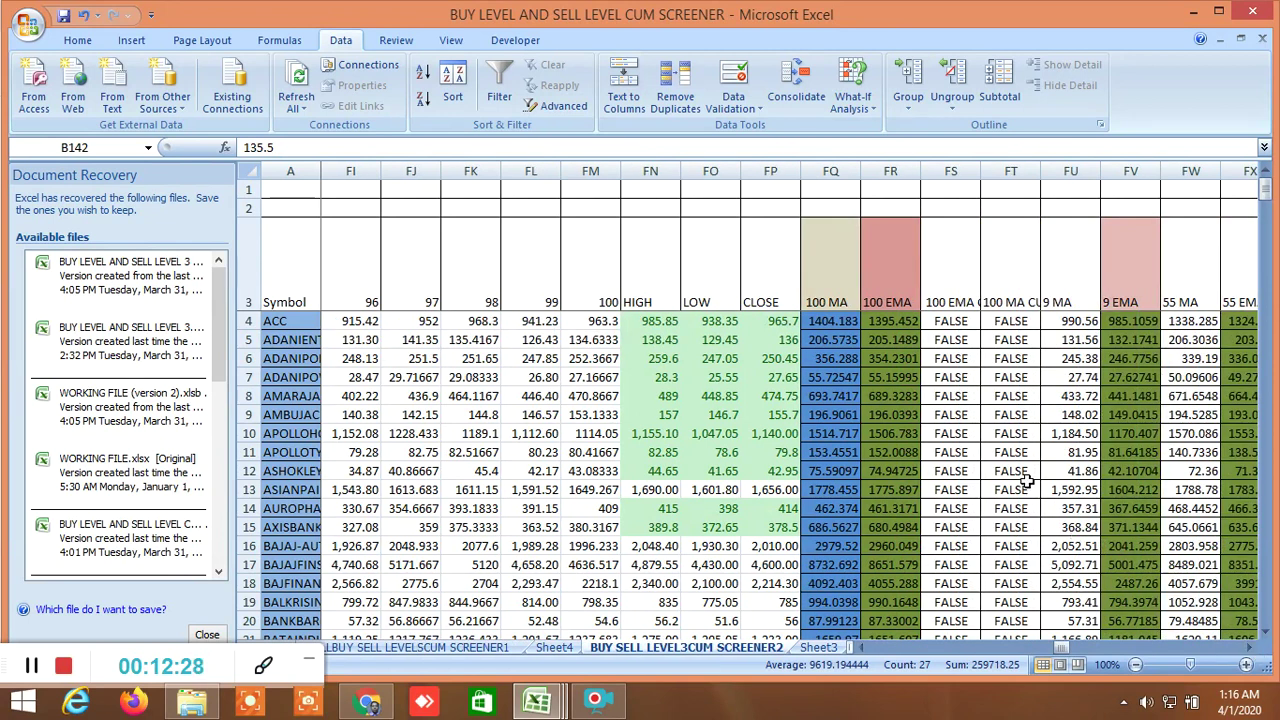
Step: Check the 100 EMA and 100 MA signal columns down the stock list, inspecting the 100 MA signal formulas for CADILAHC and DIVISLAB
{"action": "scroll", "coordinate": [1010, 477], "scroll_direction": "down", "scroll_amount": 5}
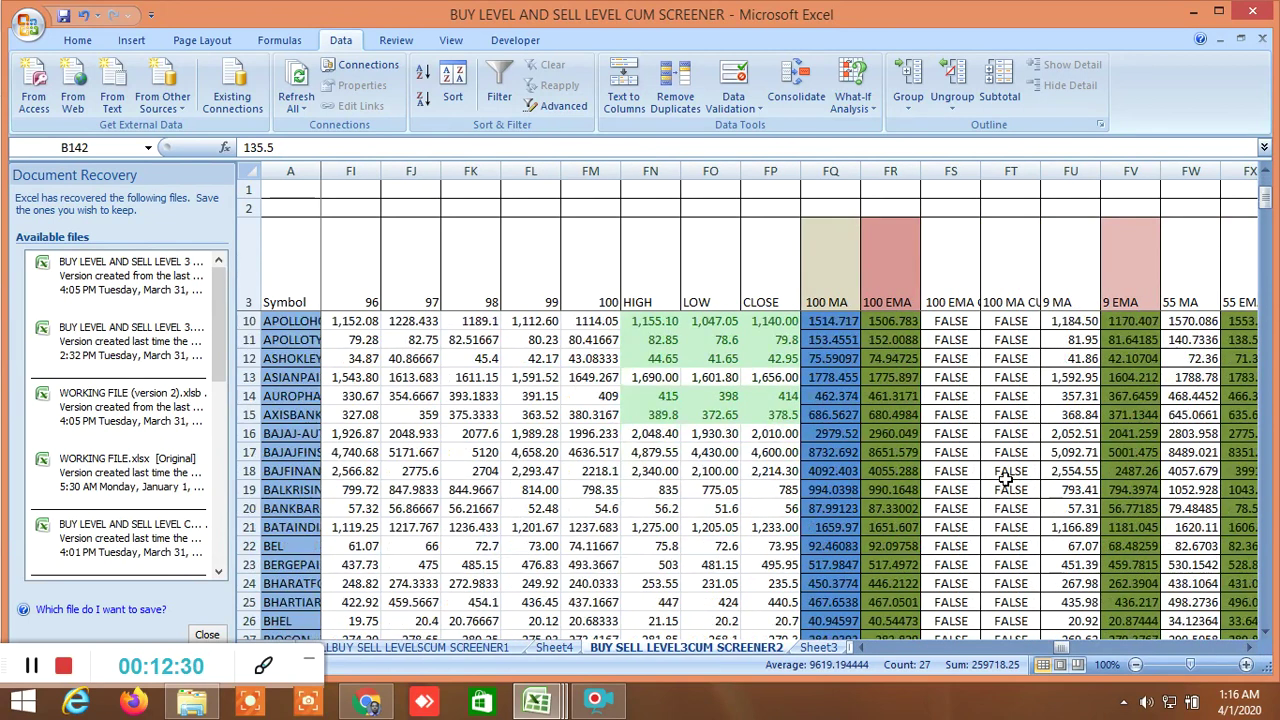
{"action": "scroll", "coordinate": [1007, 480], "scroll_direction": "down", "scroll_amount": 1}
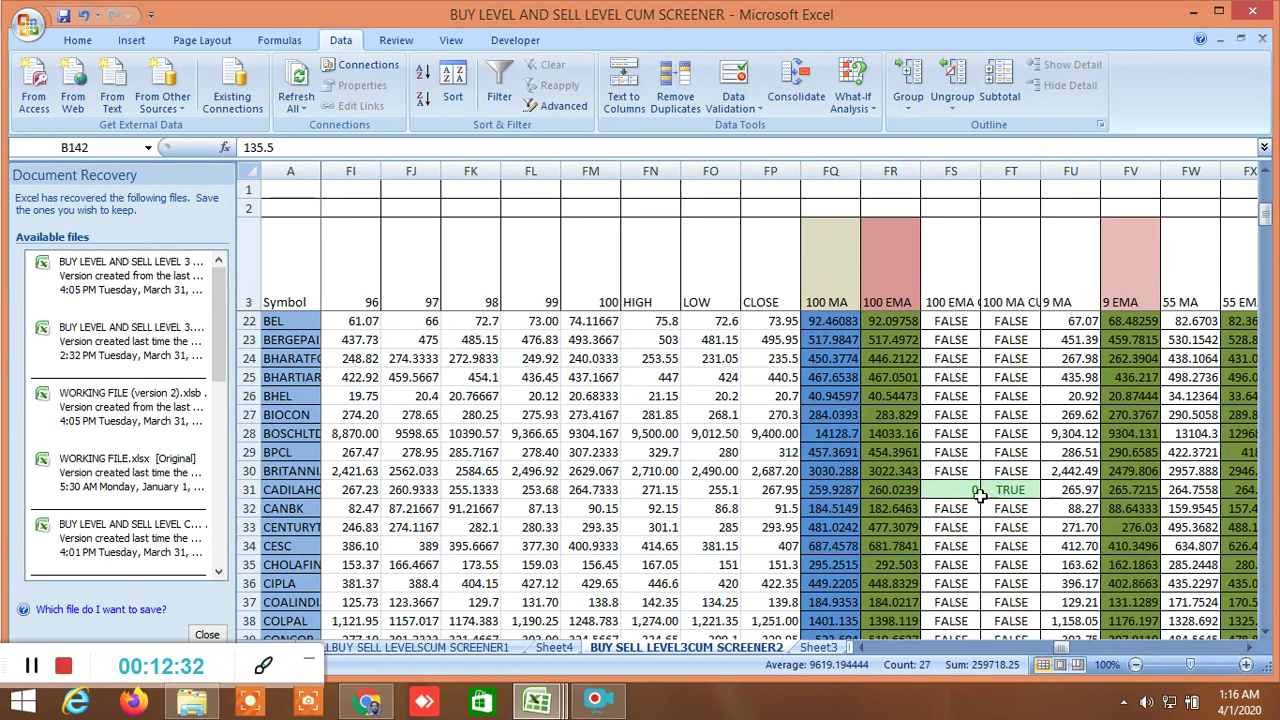
{"action": "left_click", "coordinate": [1015, 491]}
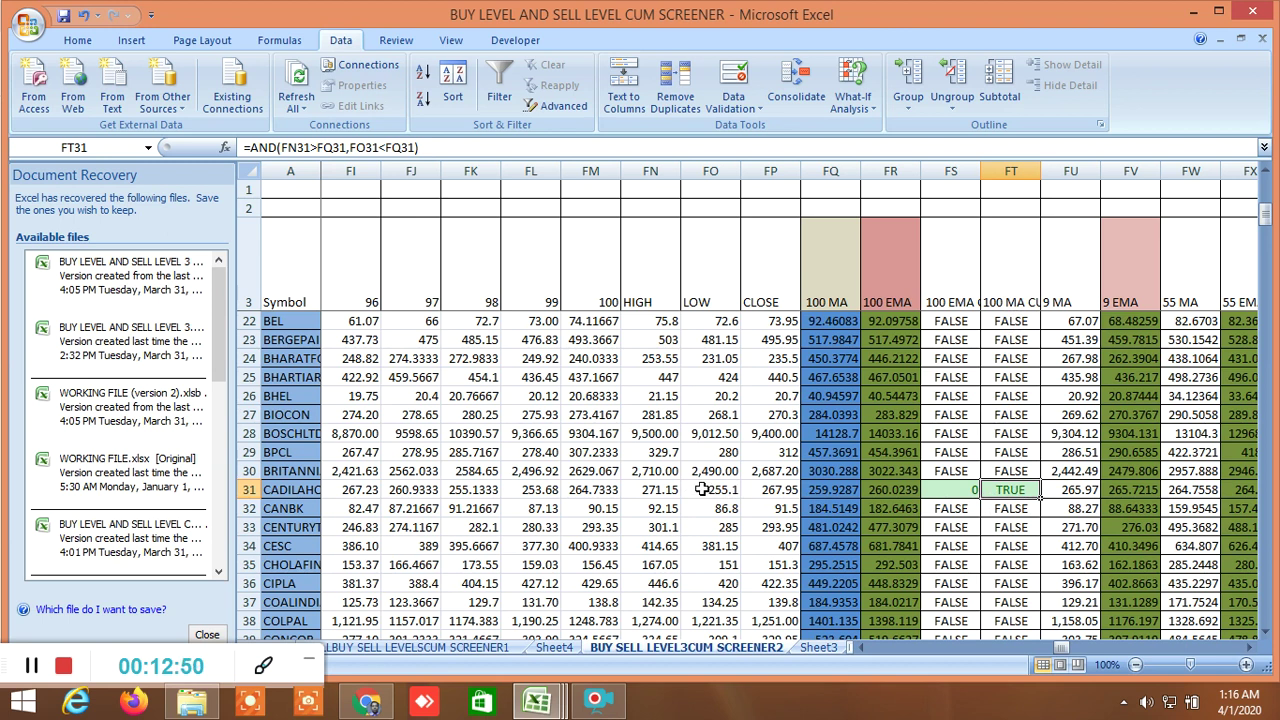
{"action": "scroll", "coordinate": [1000, 533], "scroll_direction": "down", "scroll_amount": 3}
{"action": "left_click", "coordinate": [1013, 528]}
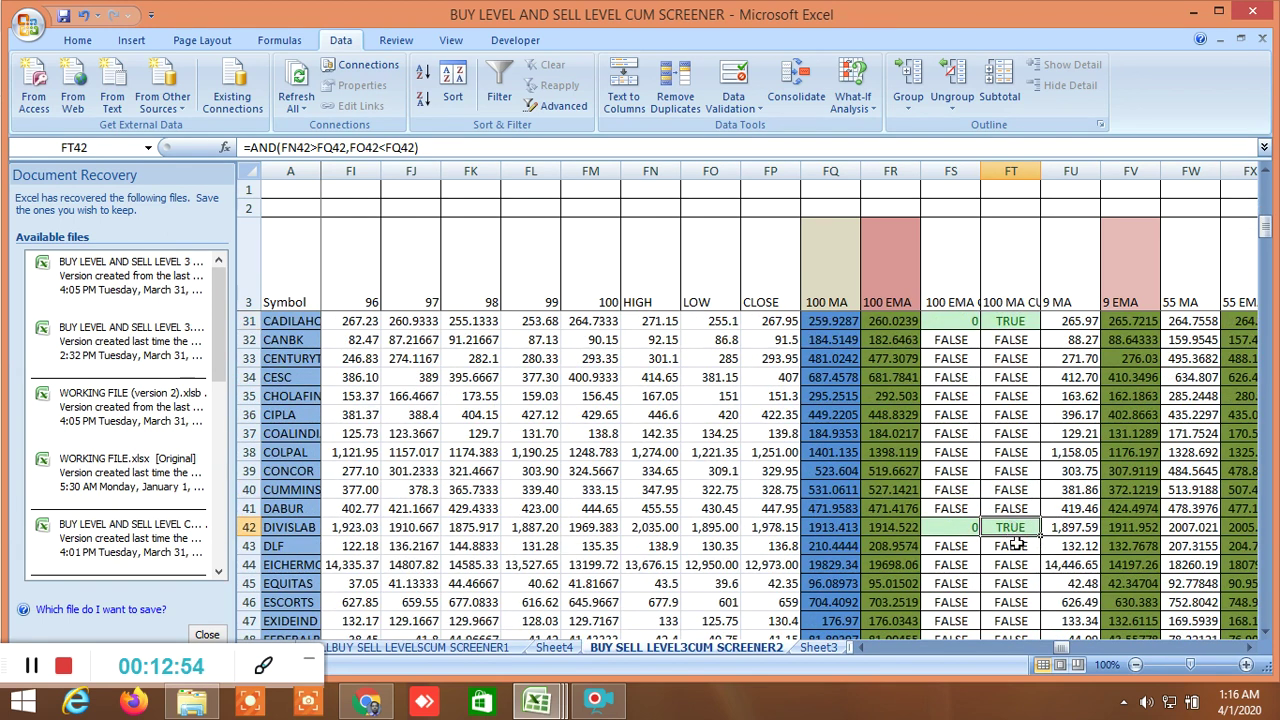
{"action": "scroll", "coordinate": [1015, 572], "scroll_direction": "down", "scroll_amount": 10}
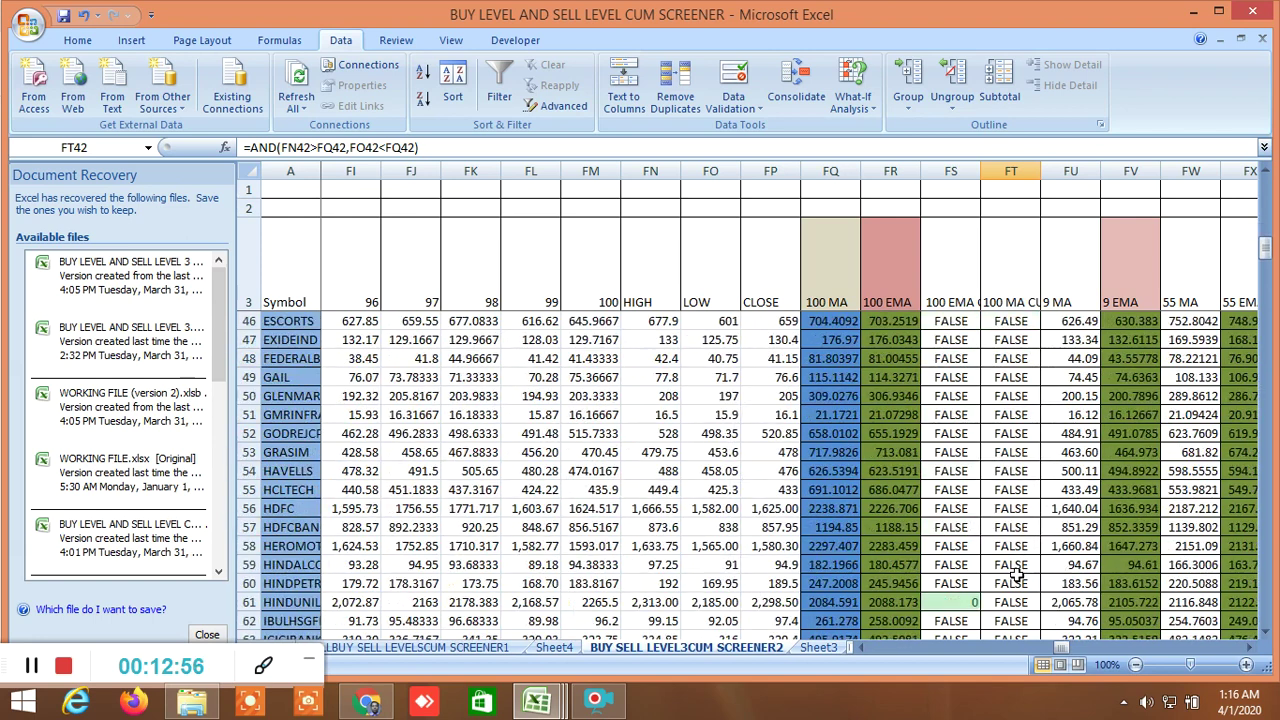
{"action": "scroll", "coordinate": [1015, 572], "scroll_direction": "down", "scroll_amount": 8}
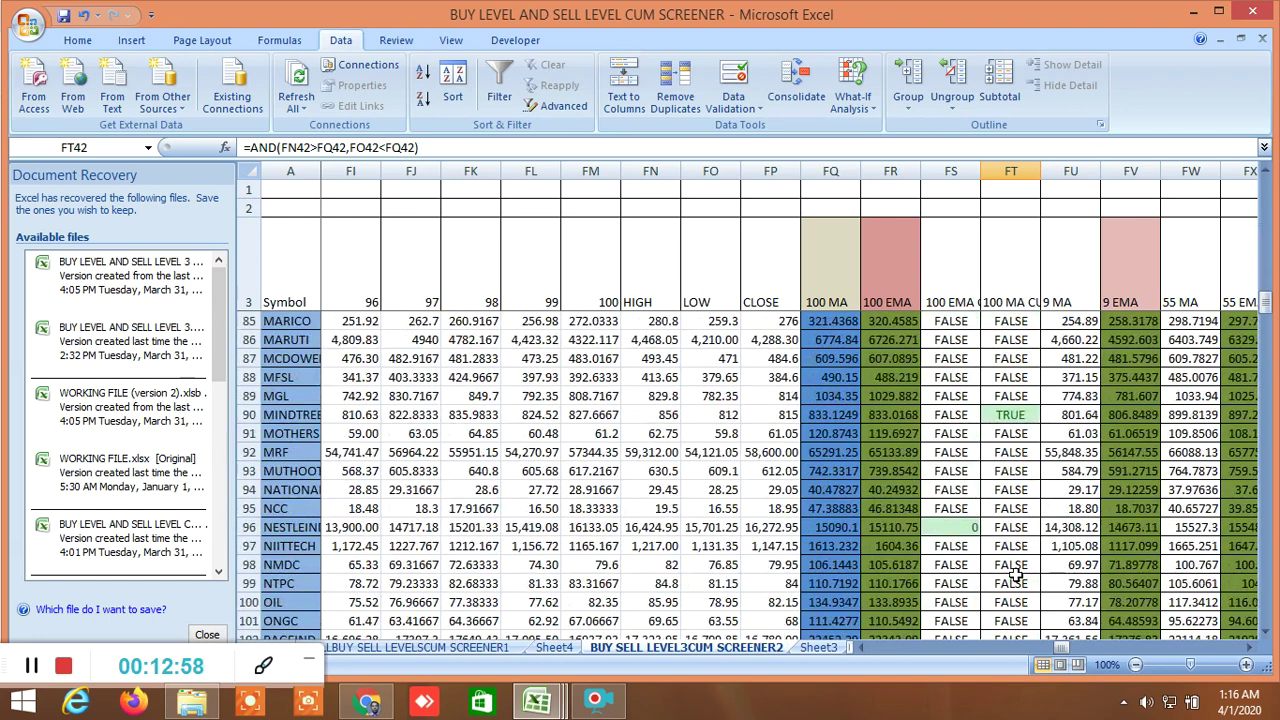
{"action": "scroll", "coordinate": [967, 572], "scroll_direction": "down", "scroll_amount": 2}
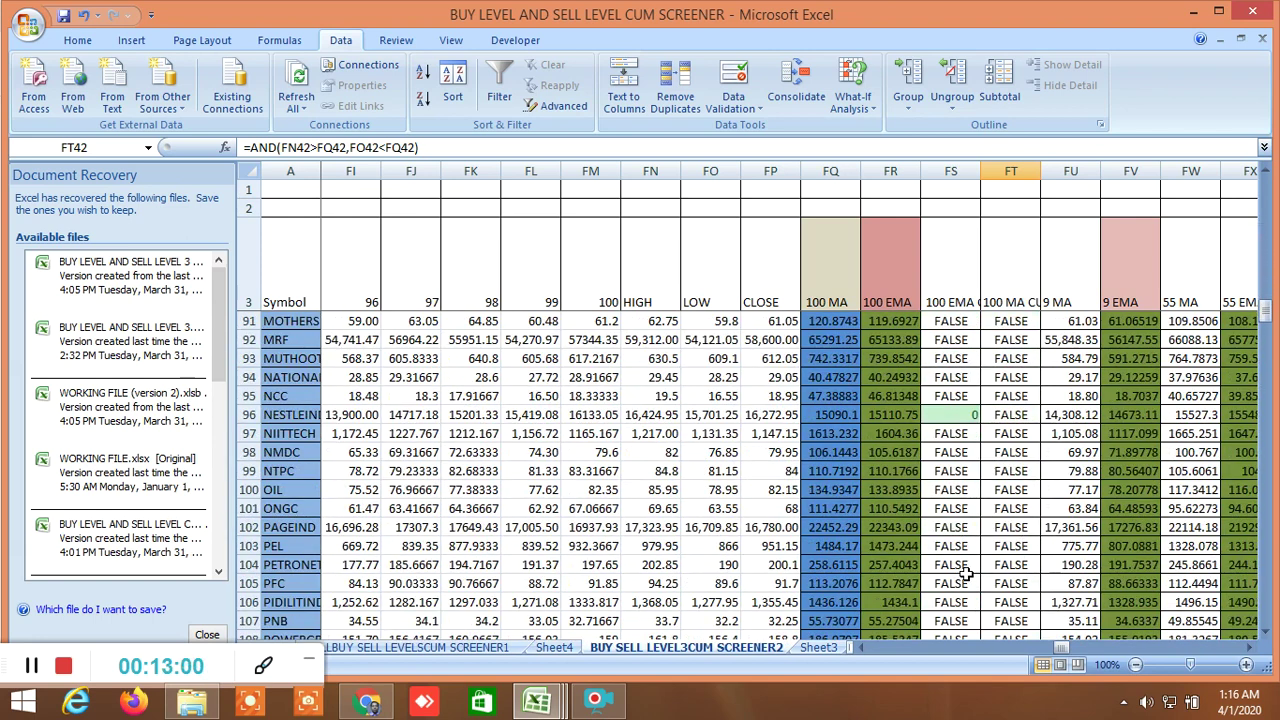
{"action": "scroll", "coordinate": [967, 572], "scroll_direction": "down", "scroll_amount": 3}
{"action": "scroll", "coordinate": [977, 563], "scroll_direction": "down", "scroll_amount": 3}
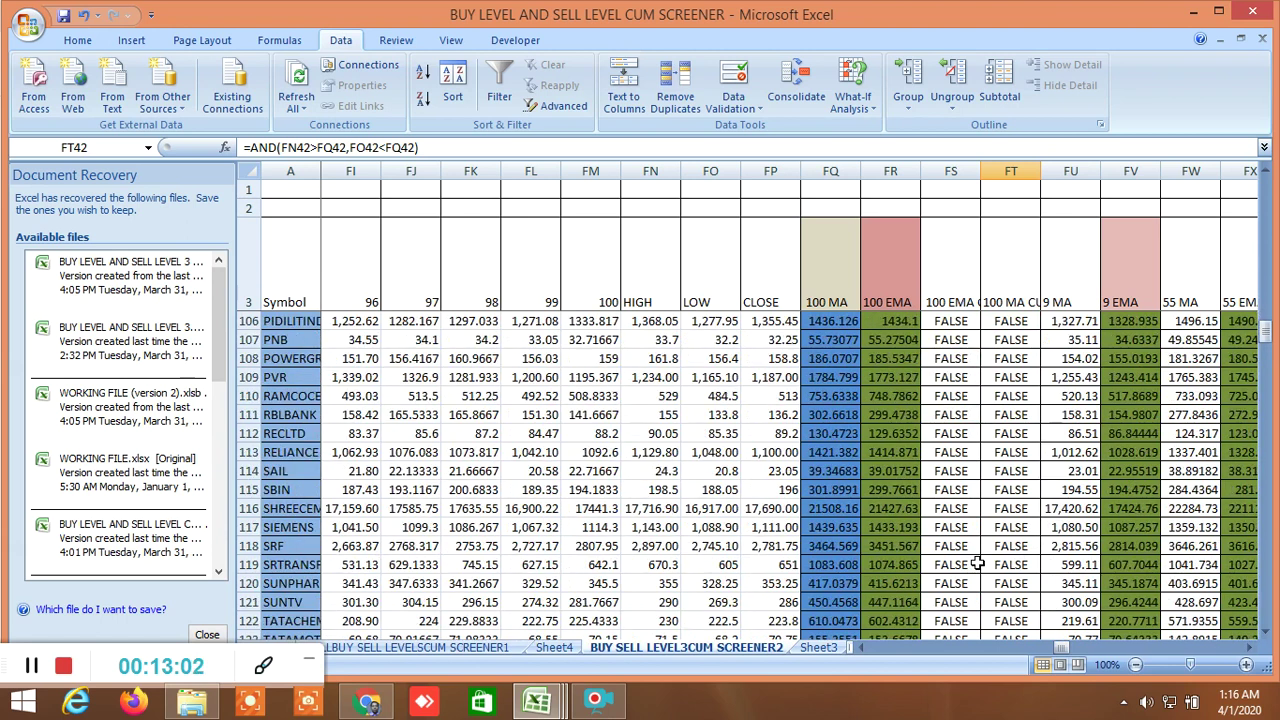
Step: Open the INSIDE THE BAR WITH NR7 sheet and return to its first stock rows
{"action": "left_click", "coordinate": [818, 647]}
{"action": "left_click", "coordinate": [826, 648]}
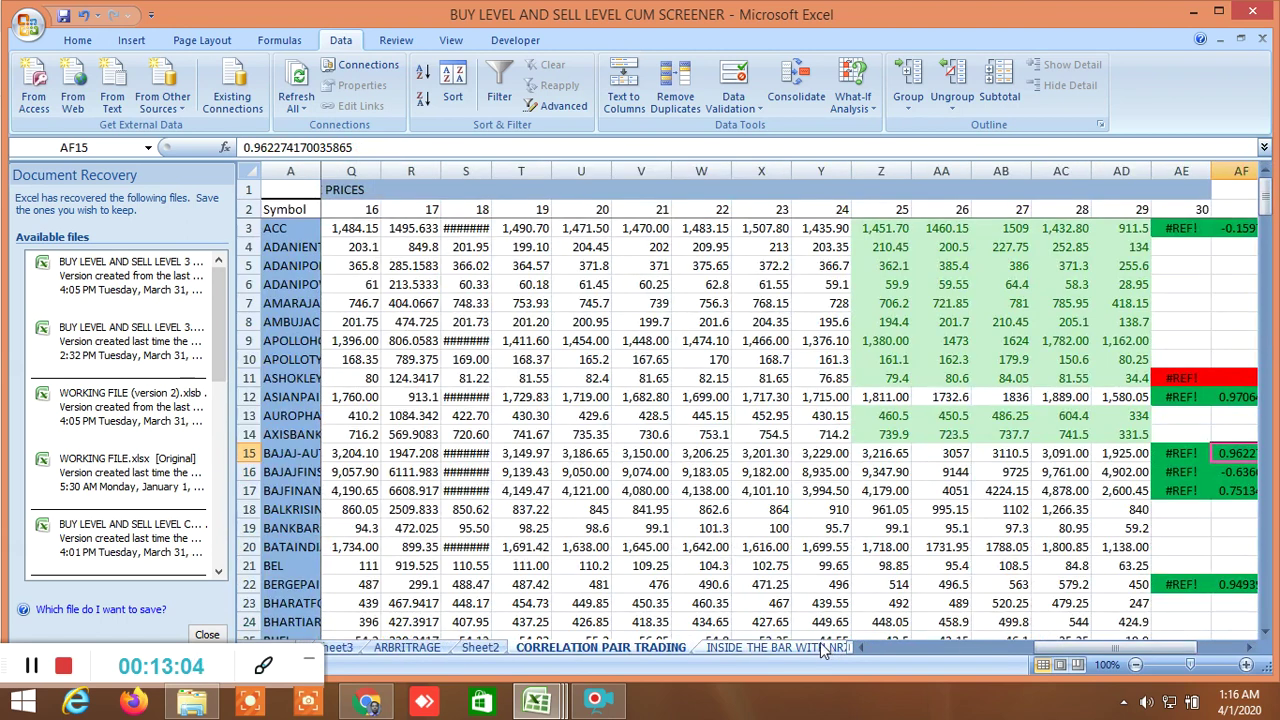
{"action": "left_click", "coordinate": [809, 647]}
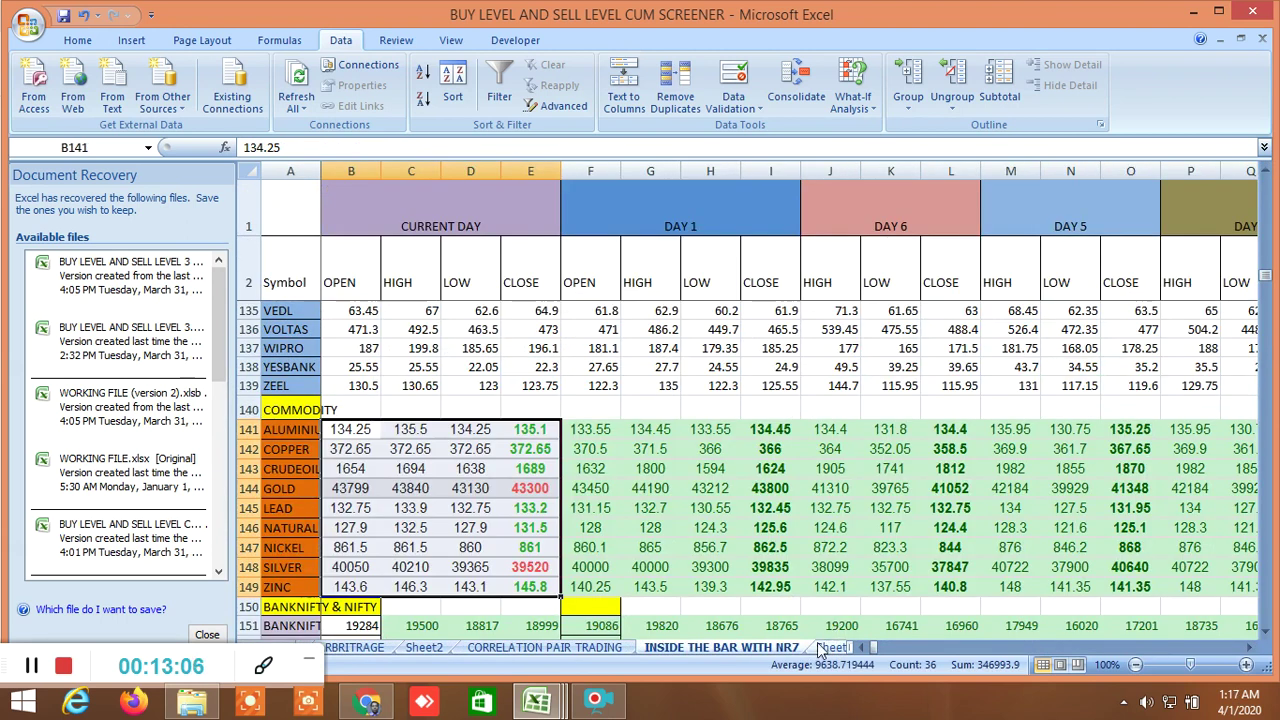
{"action": "left_click", "coordinate": [828, 647]}
{"action": "left_click", "coordinate": [685, 648]}
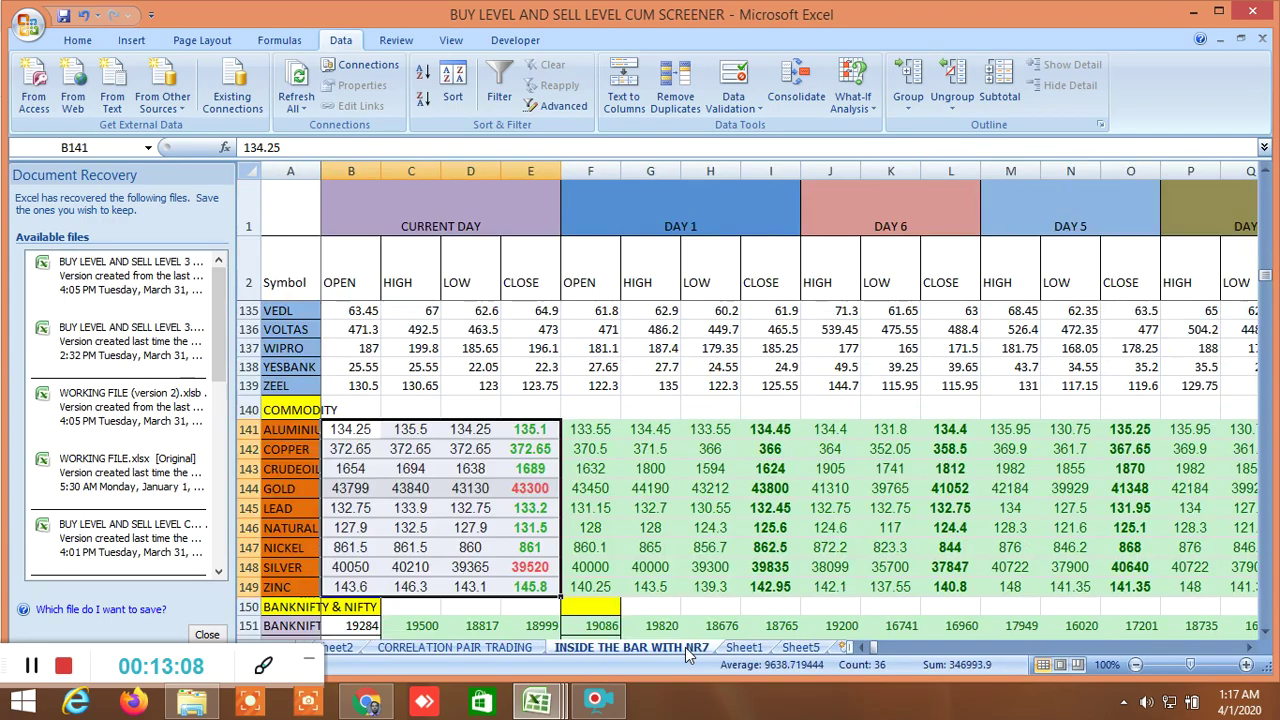
{"action": "scroll", "coordinate": [815, 508], "scroll_direction": "up", "scroll_amount": 8}
{"action": "scroll", "coordinate": [815, 508], "scroll_direction": "up", "scroll_amount": 20}
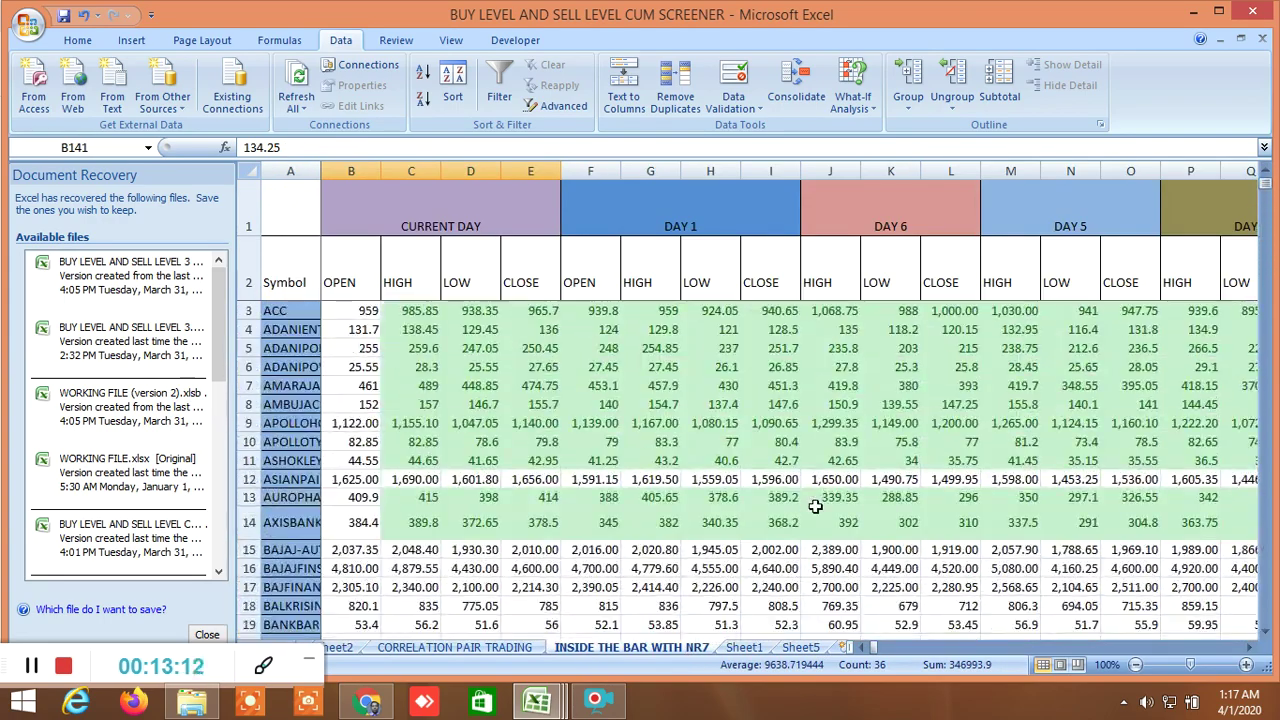
Step: Inspect the INSIDE THE BAR formulas: NR7 in rows 5, 13 and 14, and 1 DAY in row 10
{"action": "left_click_drag", "start_coordinate": [1255, 649], "coordinate": [1255, 649]}
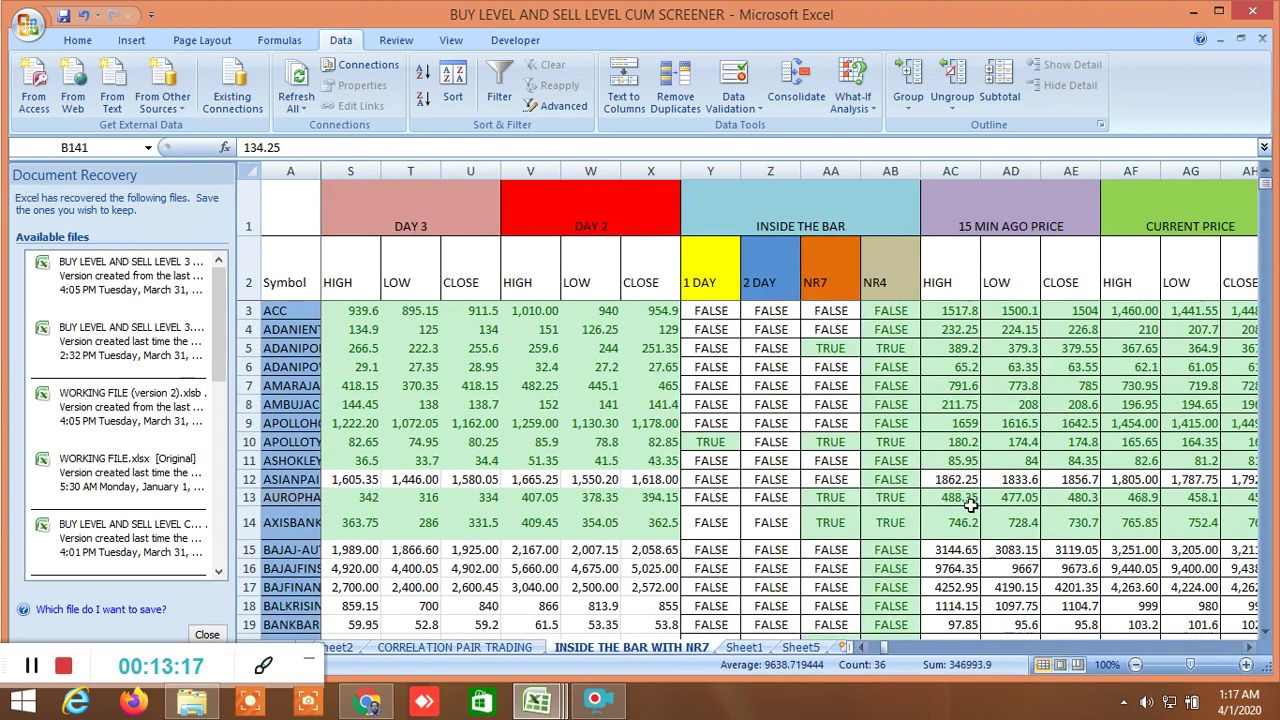
{"action": "left_click", "coordinate": [831, 350]}
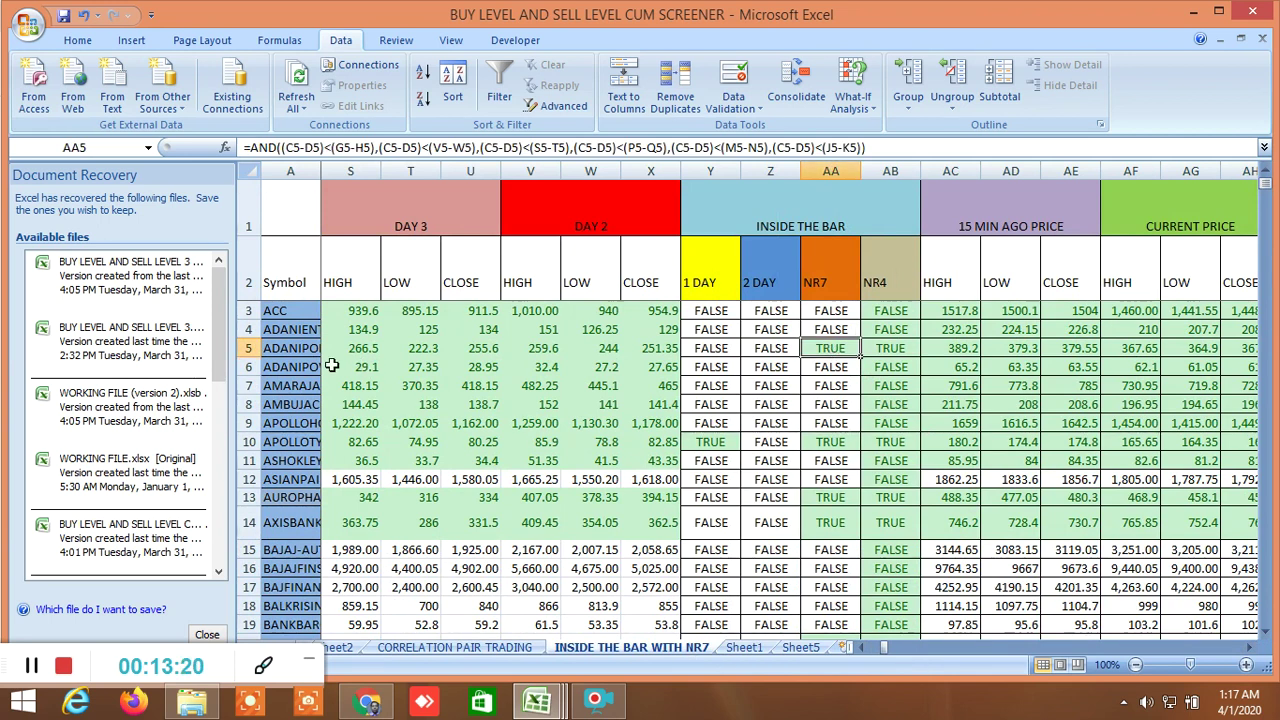
{"action": "left_click", "coordinate": [694, 443]}
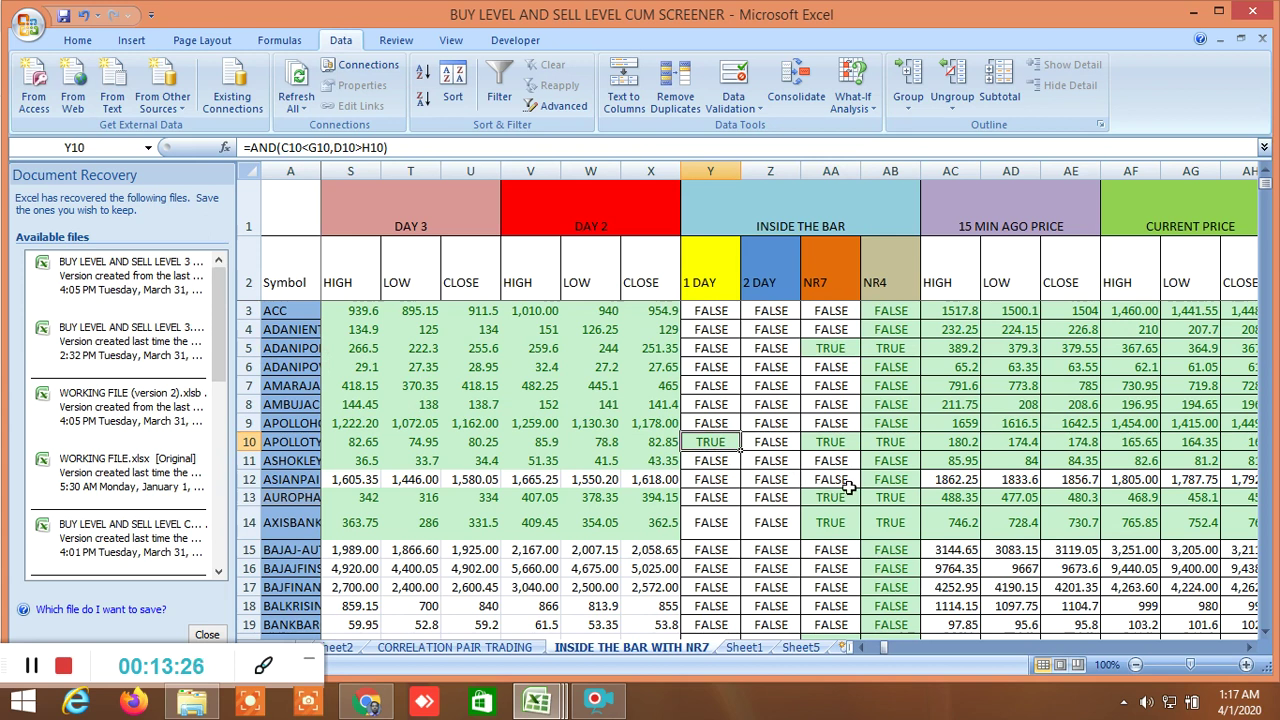
{"action": "scroll", "coordinate": [848, 487], "scroll_direction": "down", "scroll_amount": 1}
{"action": "left_click", "coordinate": [840, 443]}
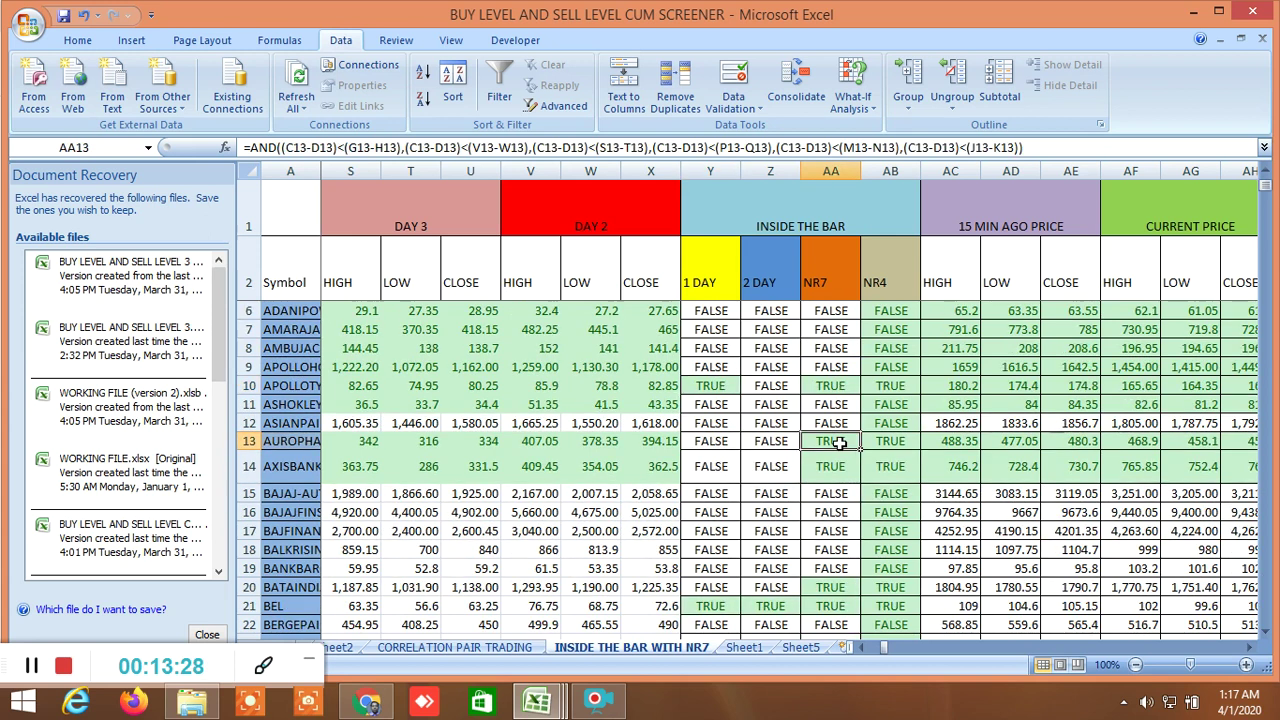
{"action": "left_click", "coordinate": [838, 466]}
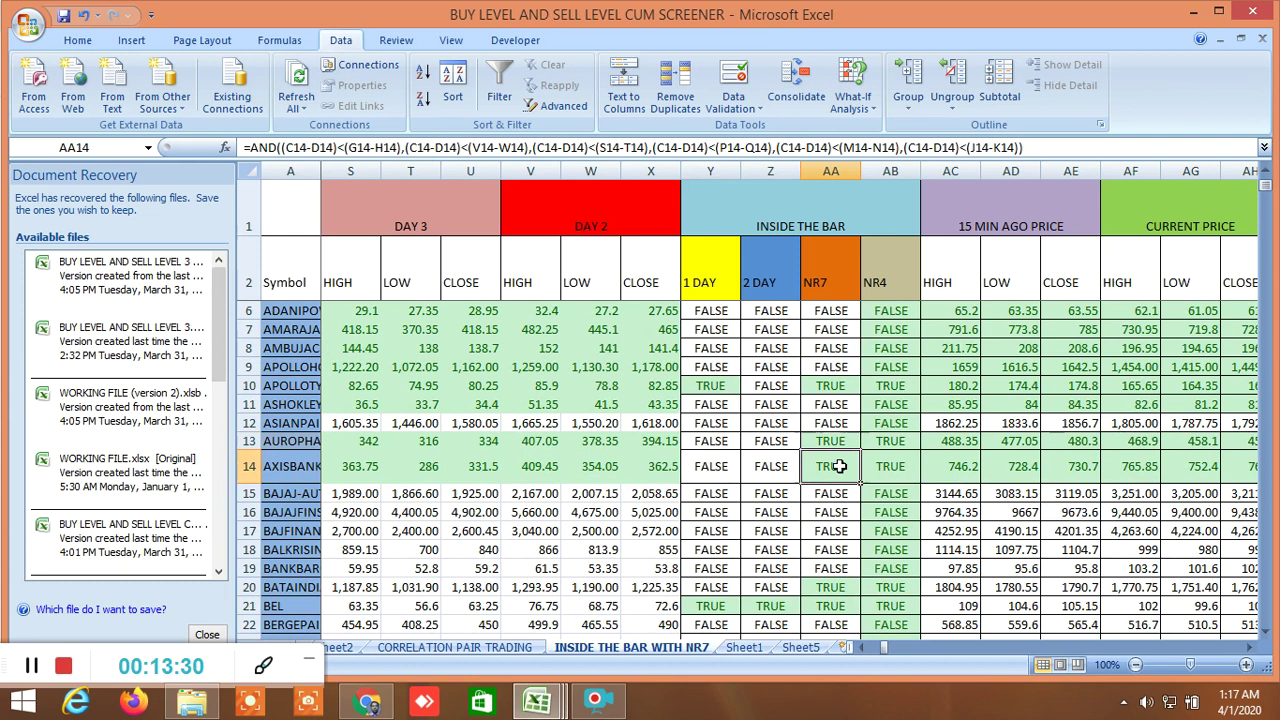
Step: Inspect the NR4 formula for AXISBANK and the NR7 and NR4 formulas for BATAINDIA
{"action": "scroll", "coordinate": [845, 514], "scroll_direction": "down", "scroll_amount": 1}
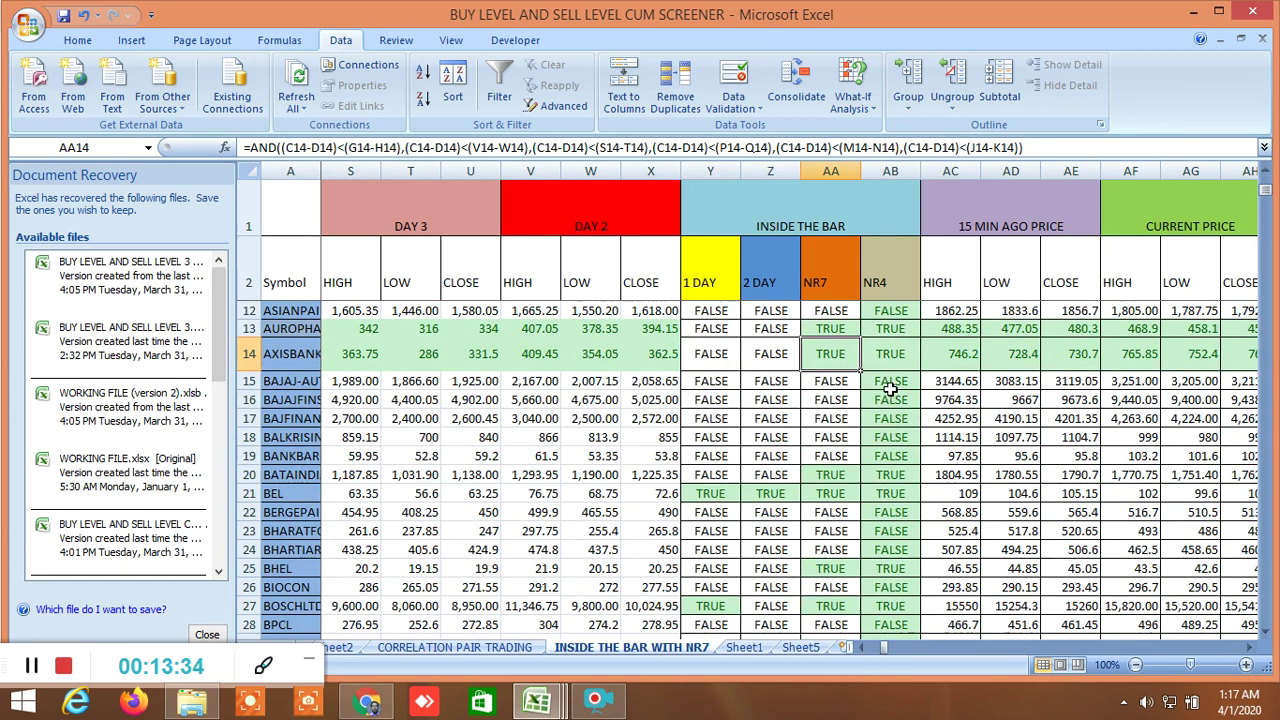
{"action": "left_click", "coordinate": [886, 358]}
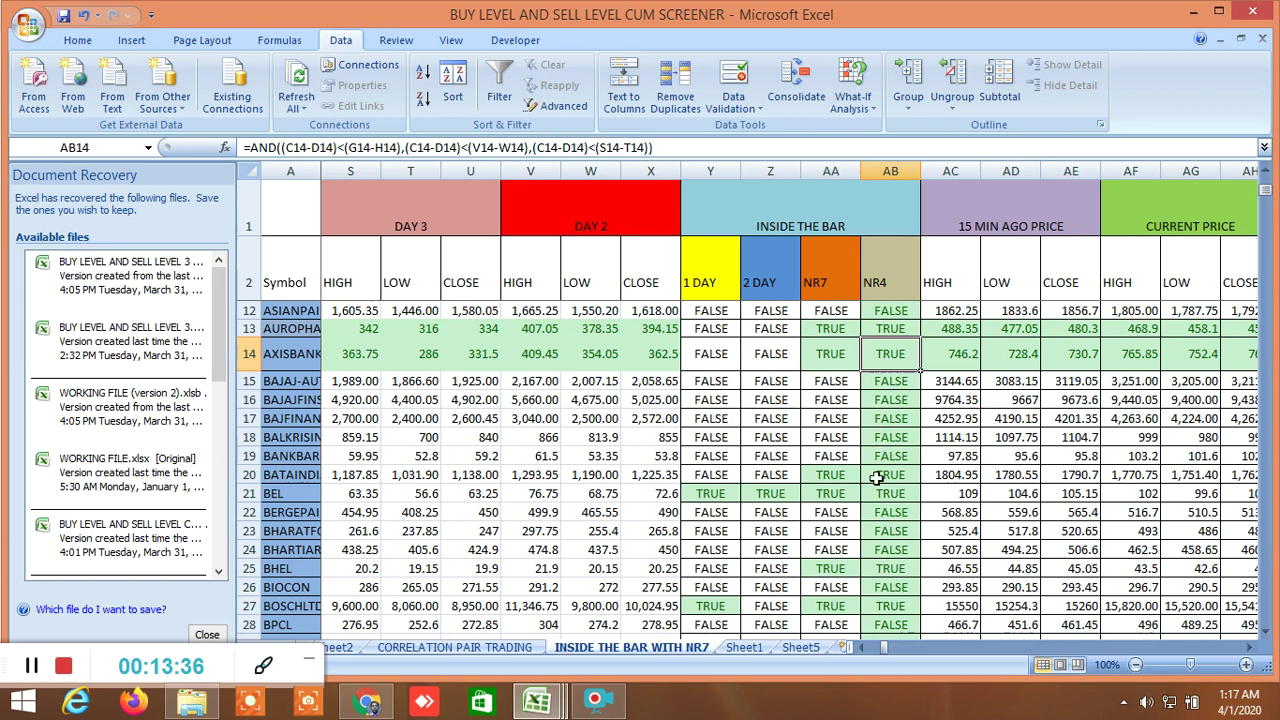
{"action": "left_click", "coordinate": [842, 477]}
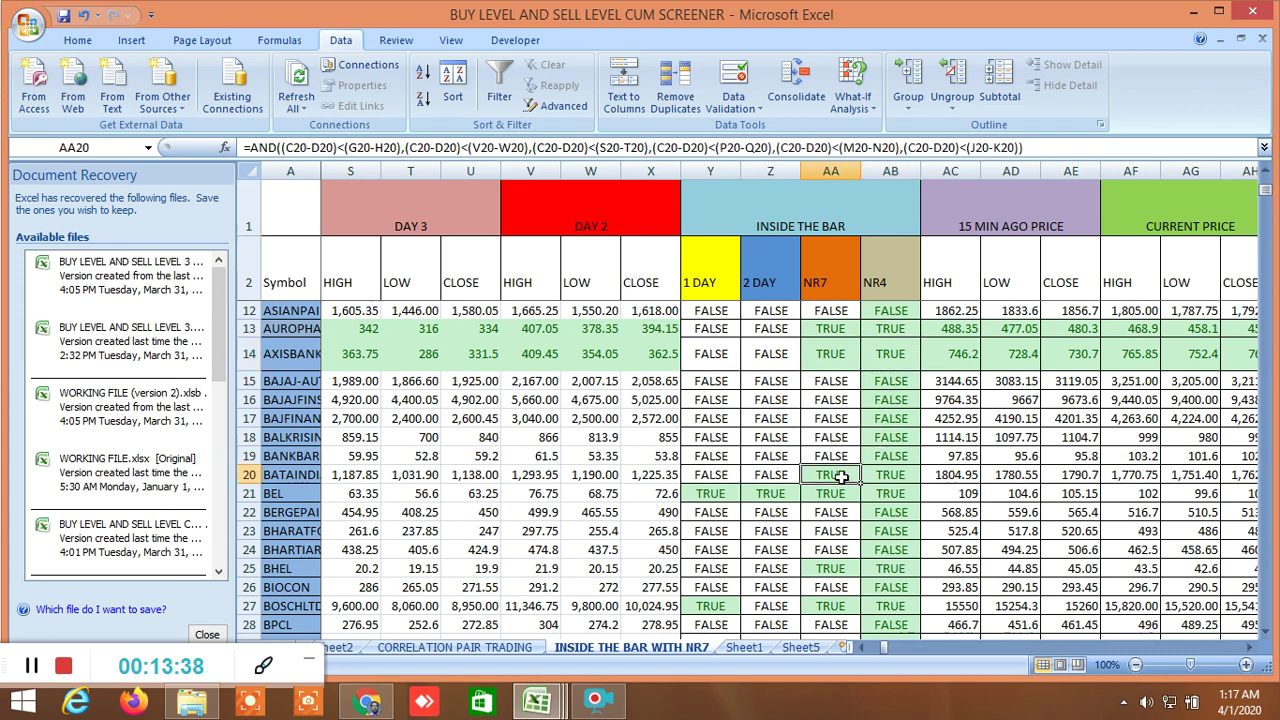
{"action": "left_click", "coordinate": [890, 477]}
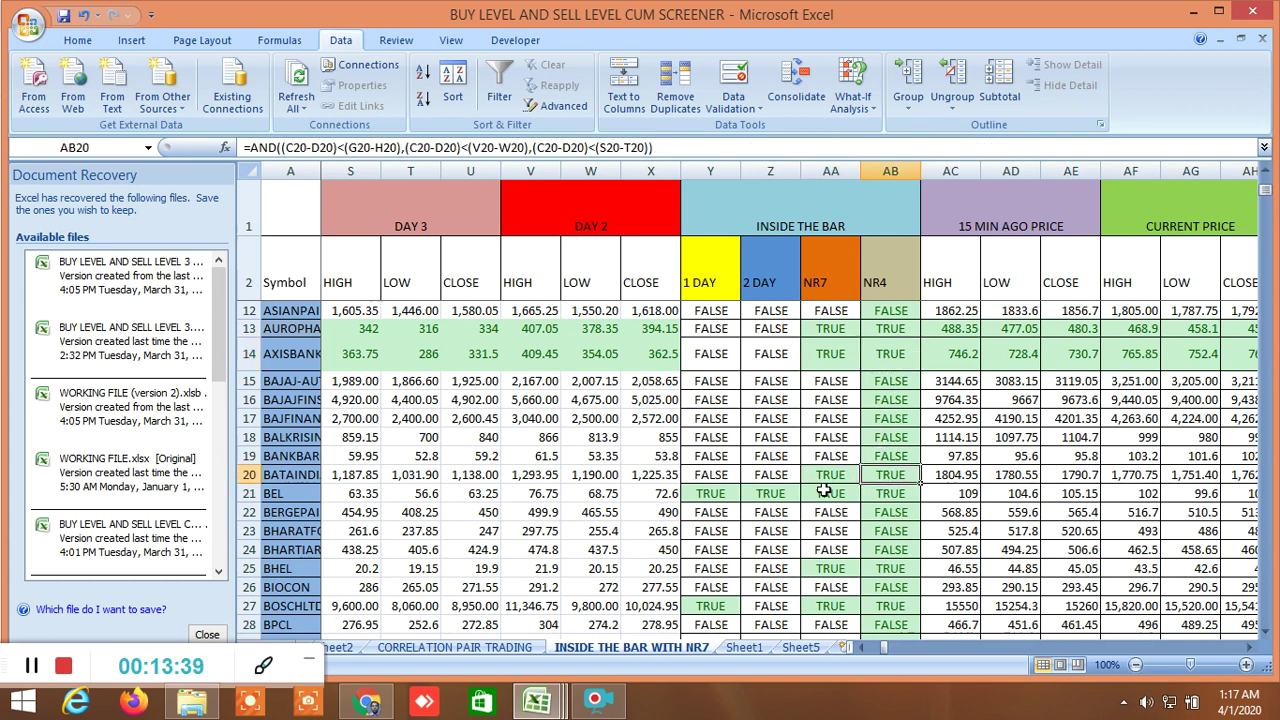
Step: Inspect BEL's inside bar signals under 1 DAY, 2 DAY, NR7 and NR4
{"action": "left_click", "coordinate": [708, 497]}
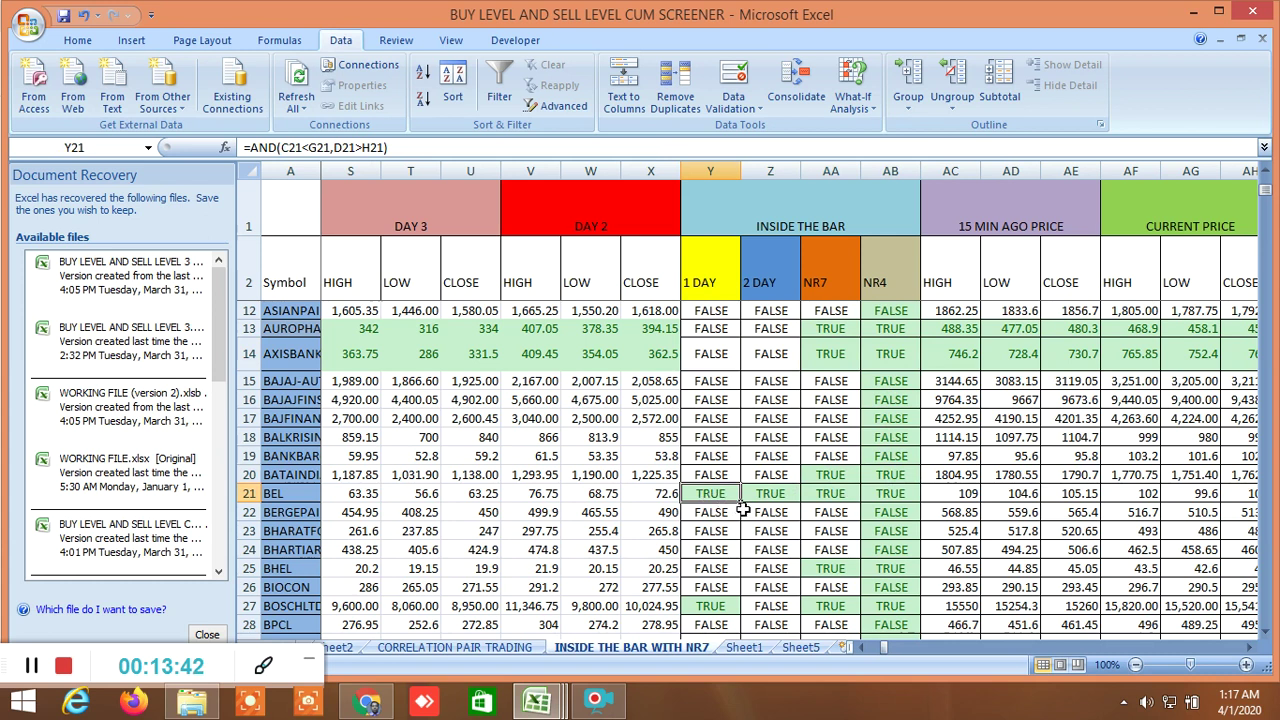
{"action": "left_click", "coordinate": [782, 497]}
{"action": "left_click", "coordinate": [830, 493]}
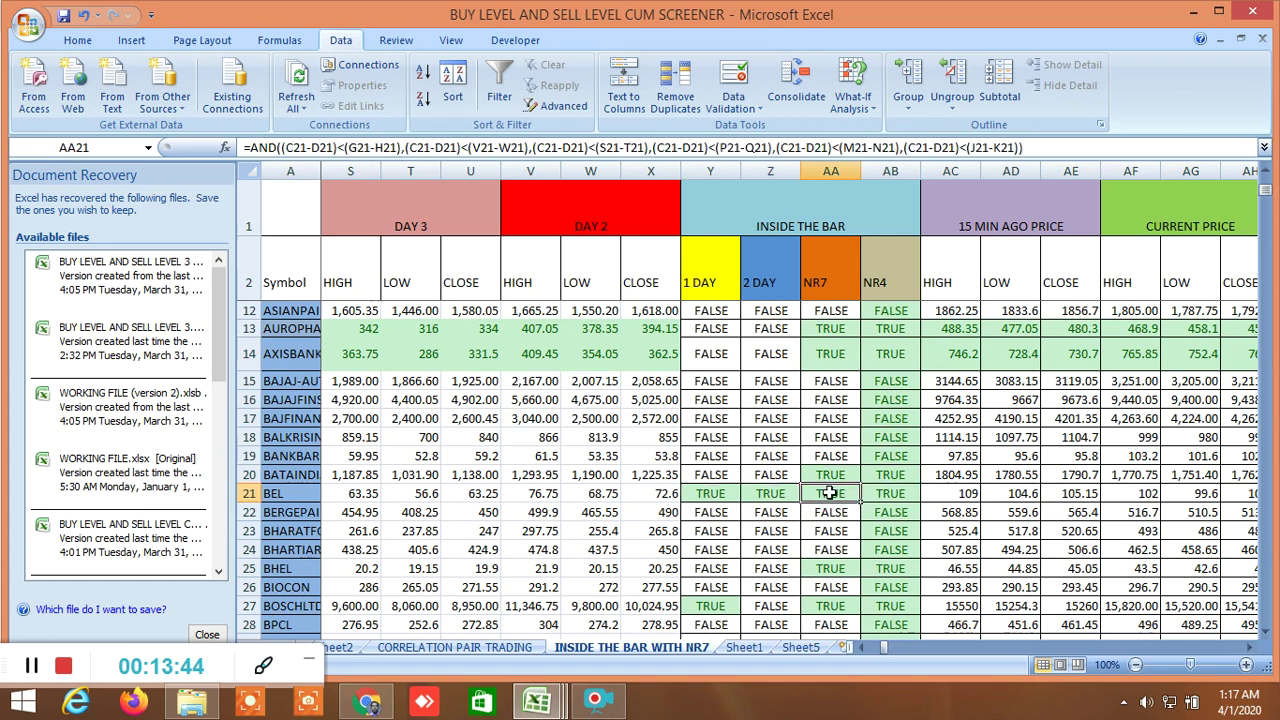
{"action": "left_click", "coordinate": [884, 493]}
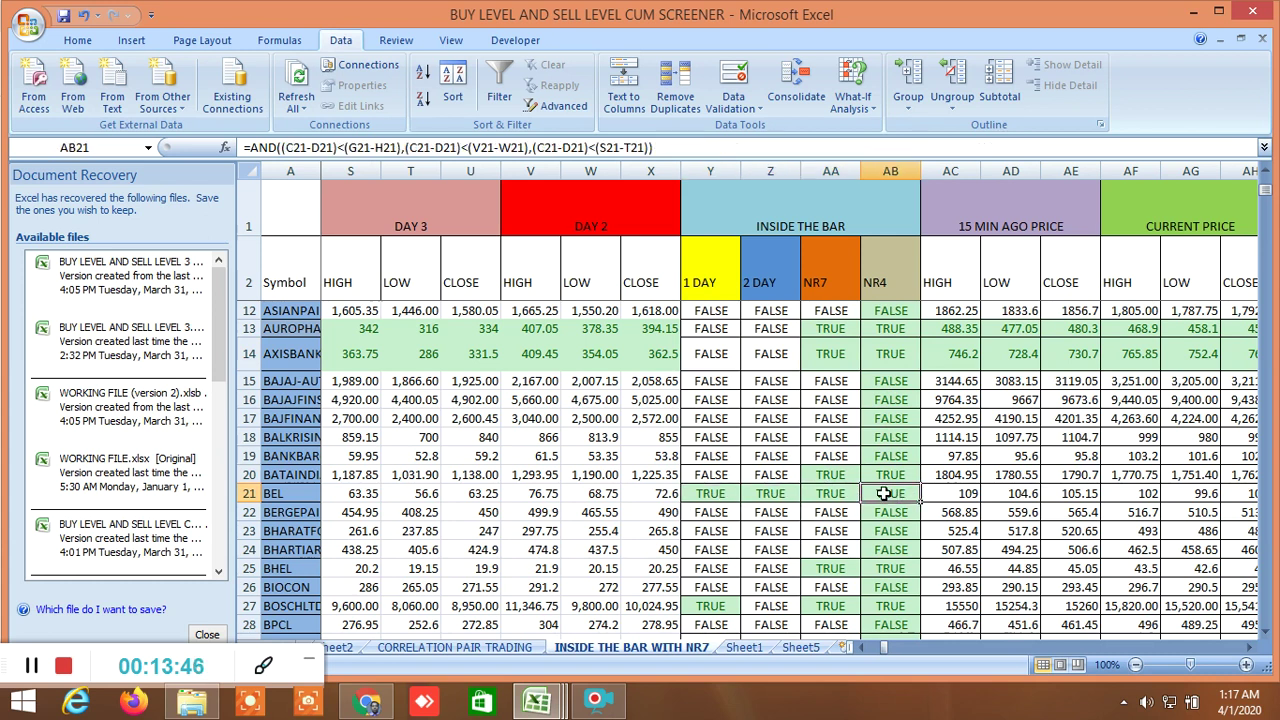
Step: Go to the candlestick pattern columns and inspect the LOWER HIGH LOWER LOW formulas in rows 17, 18, 23 and 24
{"action": "scroll", "coordinate": [1111, 545], "scroll_direction": "up", "scroll_amount": 3}
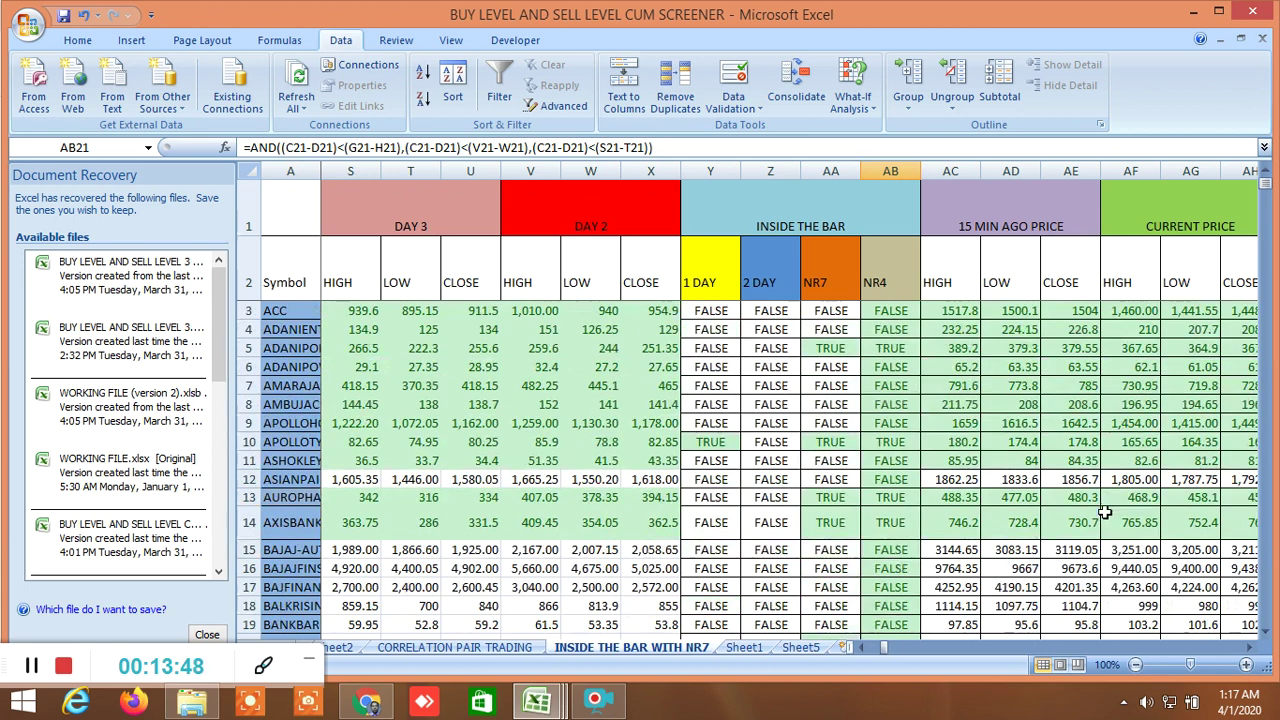
{"action": "left_click", "coordinate": [1252, 650]}
{"action": "left_click", "coordinate": [1252, 650]}
{"action": "left_click", "coordinate": [1252, 650]}
{"action": "left_click", "coordinate": [1252, 650]}
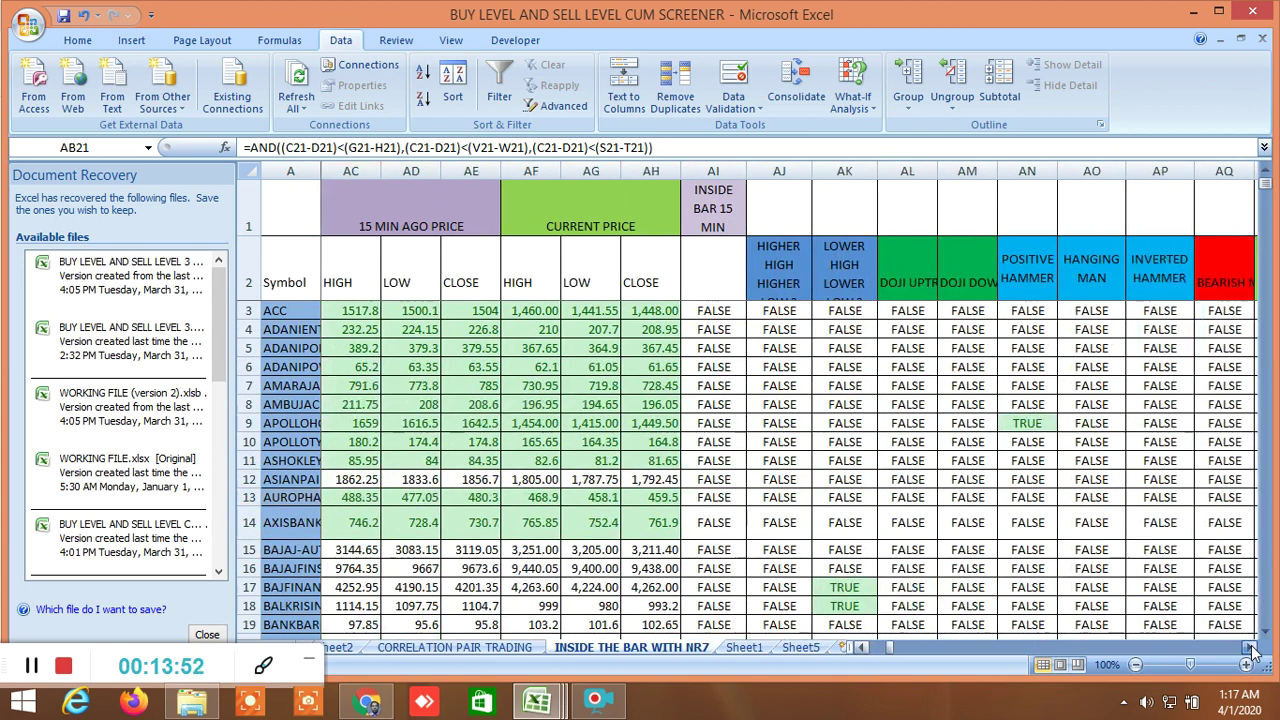
{"action": "left_click", "coordinate": [1252, 650]}
{"action": "scroll", "coordinate": [920, 534], "scroll_direction": "down", "scroll_amount": 2}
{"action": "scroll", "coordinate": [845, 511], "scroll_direction": "up", "scroll_amount": 2}
{"action": "scroll", "coordinate": [840, 508], "scroll_direction": "down", "scroll_amount": 2}
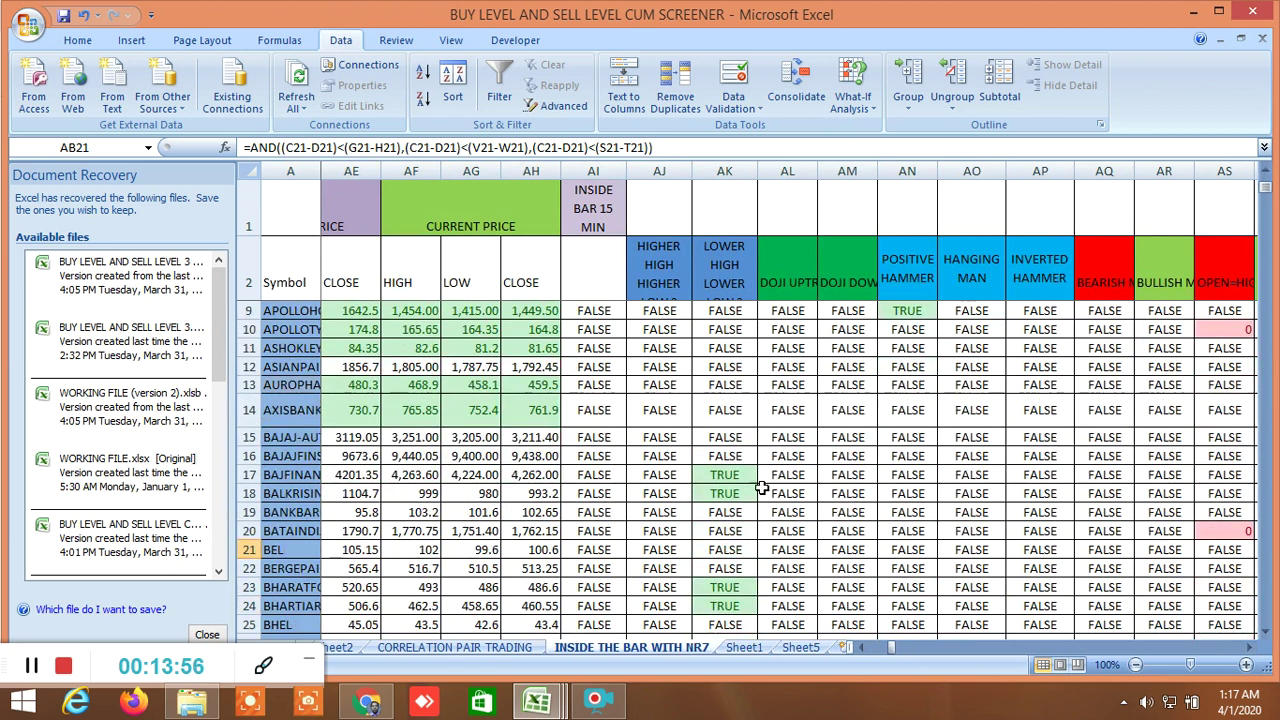
{"action": "left_click", "coordinate": [738, 475]}
{"action": "left_click", "coordinate": [736, 494]}
{"action": "scroll", "coordinate": [780, 522], "scroll_direction": "down", "scroll_amount": 2}
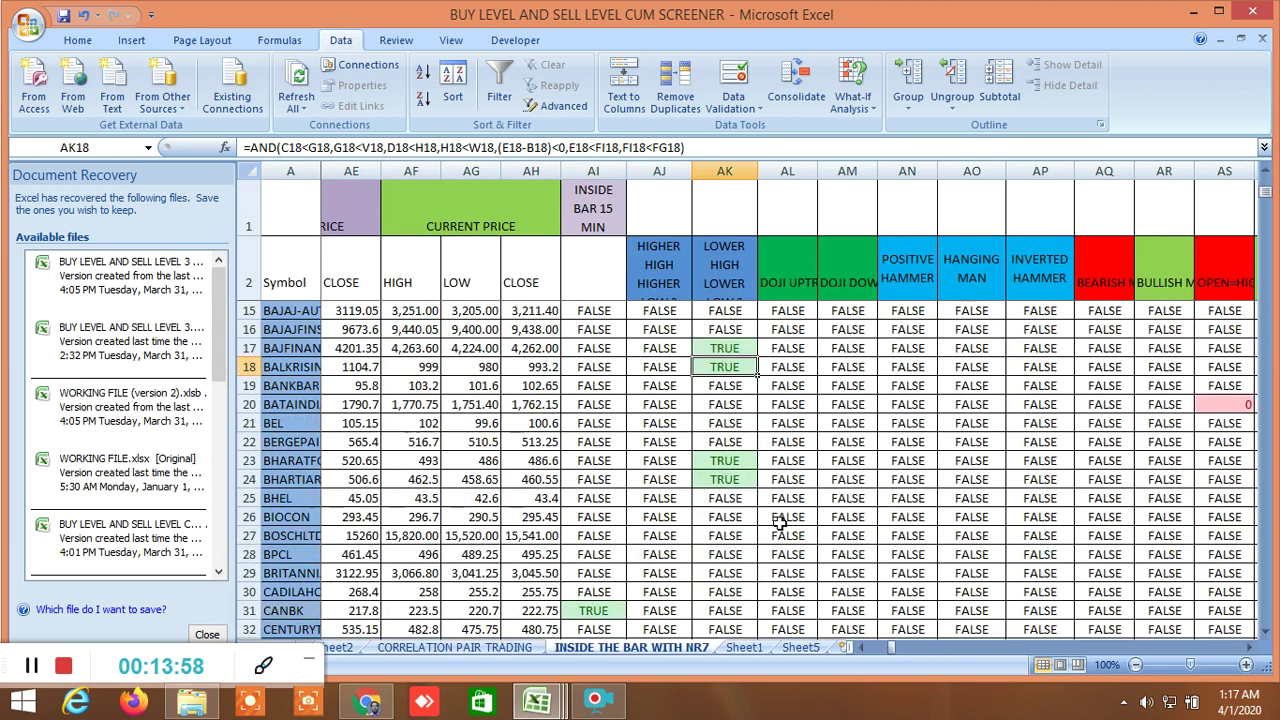
{"action": "left_click", "coordinate": [733, 465]}
{"action": "left_click", "coordinate": [736, 480]}
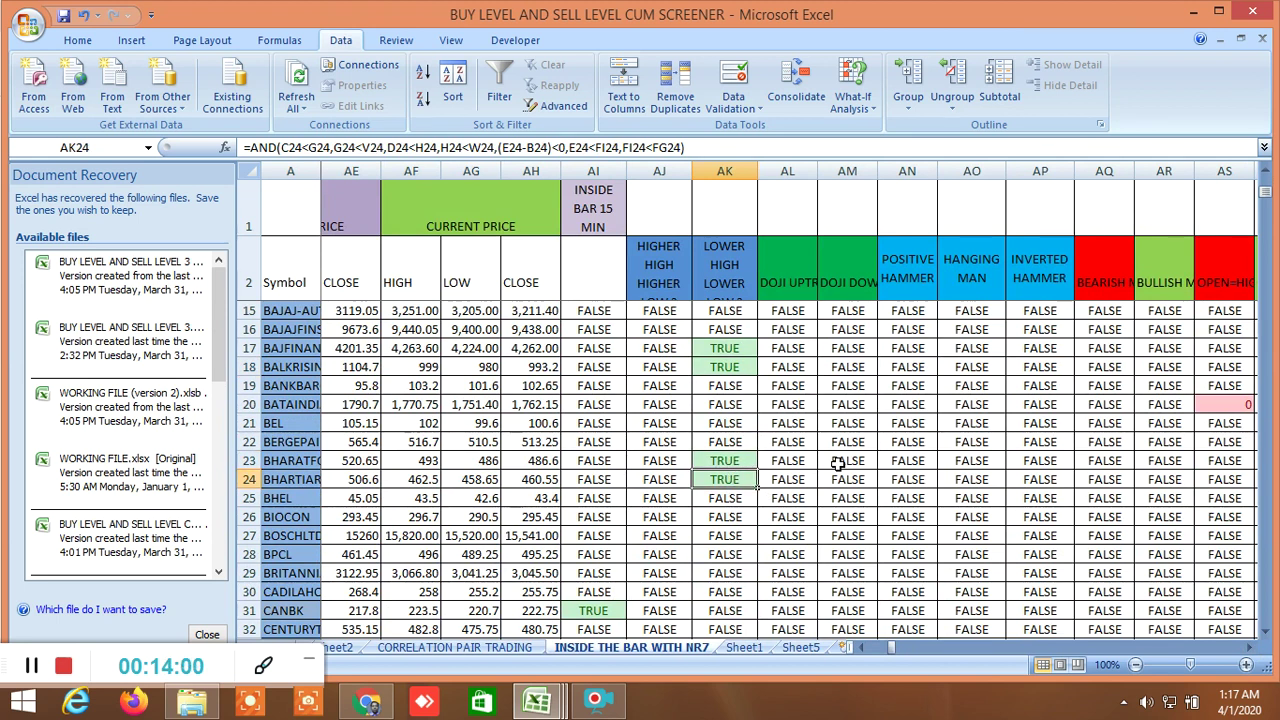
Step: Inspect the POSITIVE HAMMER formula in row 9 and scan the hammer and hanging man columns for other stocks
{"action": "scroll", "coordinate": [838, 464], "scroll_direction": "up", "scroll_amount": 4}
{"action": "left_click", "coordinate": [908, 425]}
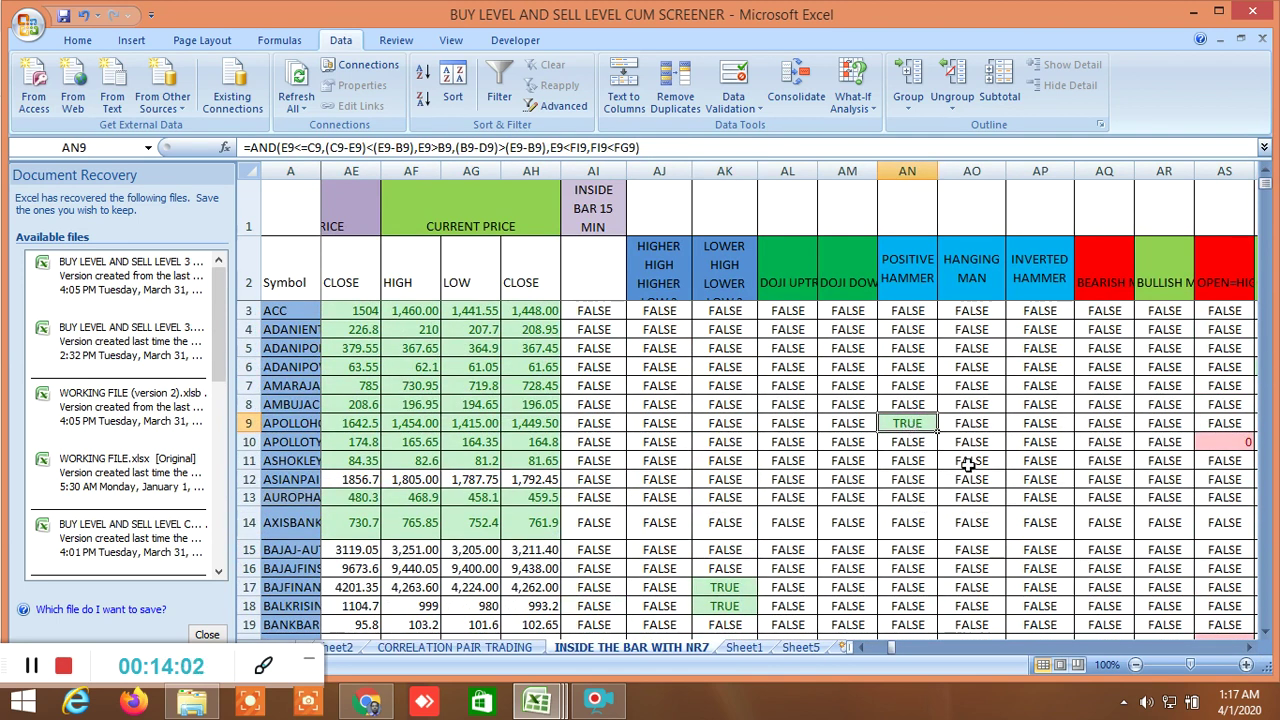
{"action": "scroll", "coordinate": [978, 465], "scroll_direction": "down", "scroll_amount": 8}
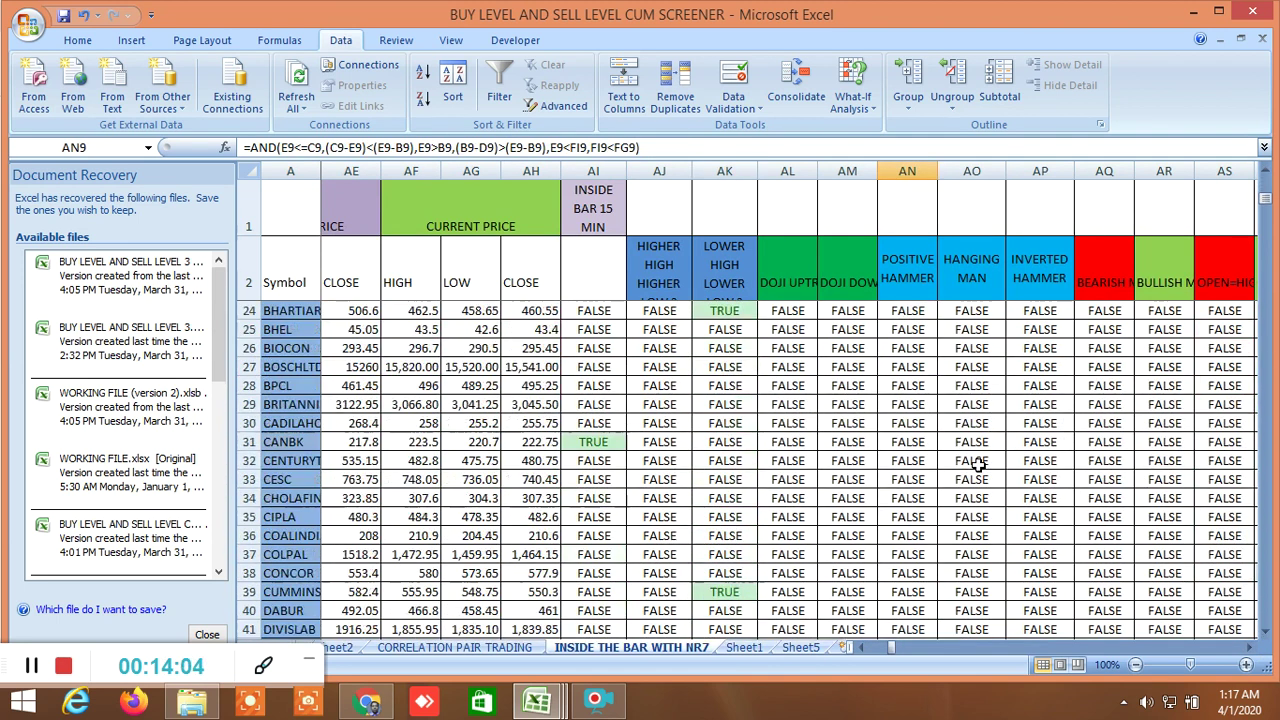
{"action": "scroll", "coordinate": [978, 465], "scroll_direction": "up", "scroll_amount": 8}
{"action": "scroll", "coordinate": [978, 465], "scroll_direction": "down", "scroll_amount": 10}
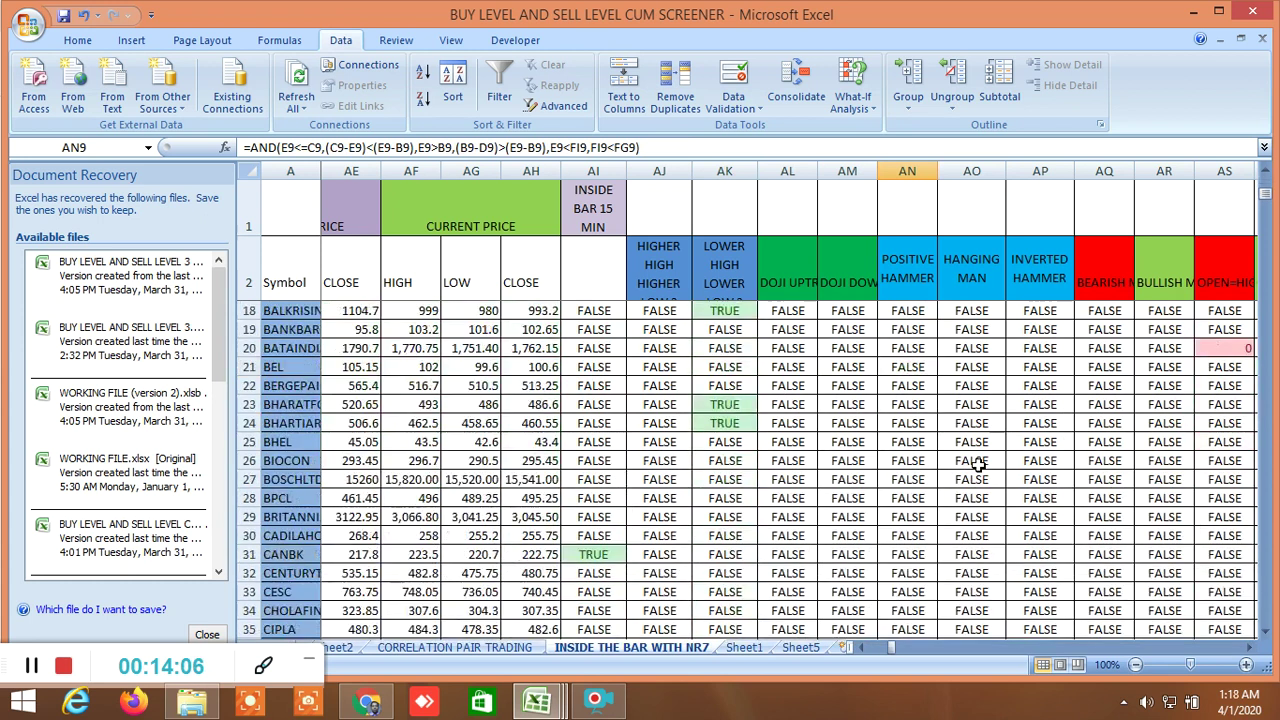
{"action": "scroll", "coordinate": [980, 462], "scroll_direction": "up", "scroll_amount": 10}
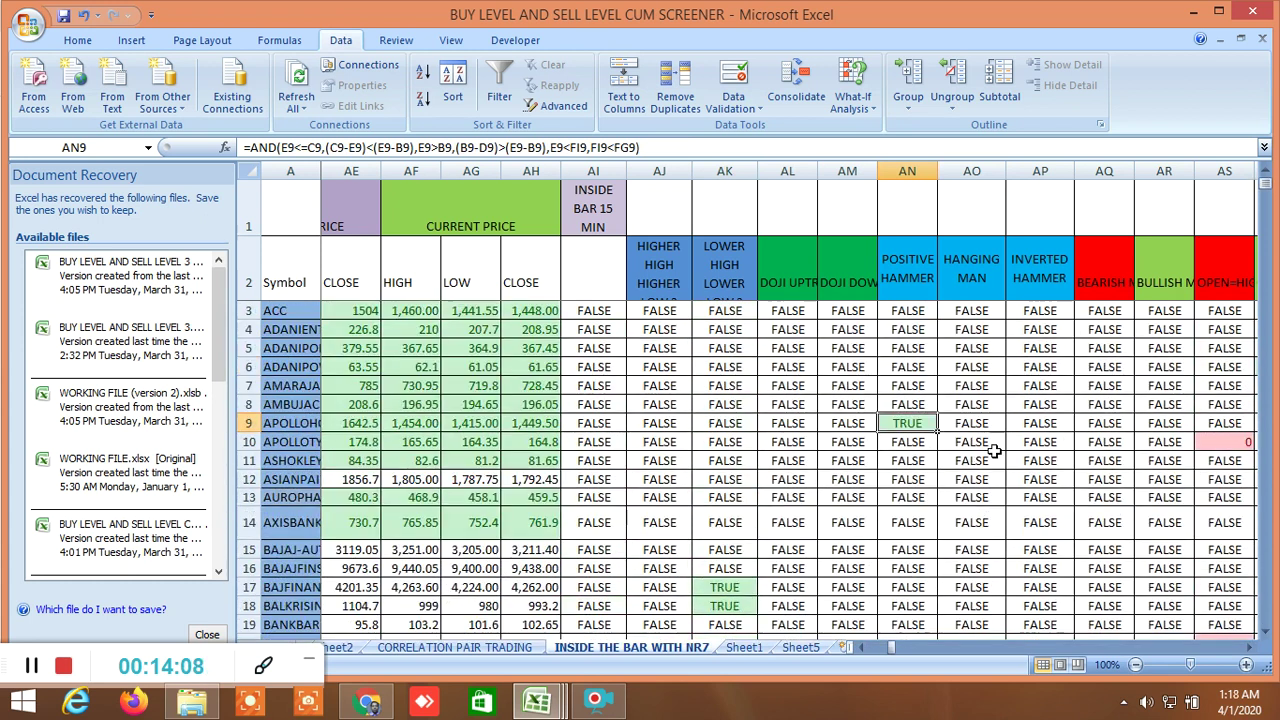
Step: Go to the MASTER signal columns and inspect the MASTER3.5 LONG formulas for ACC in row 3 and row 7
{"action": "left_click", "coordinate": [1252, 648]}
{"action": "left_click", "coordinate": [1252, 648]}
{"action": "left_click", "coordinate": [1252, 648]}
{"action": "left_click", "coordinate": [1252, 648]}
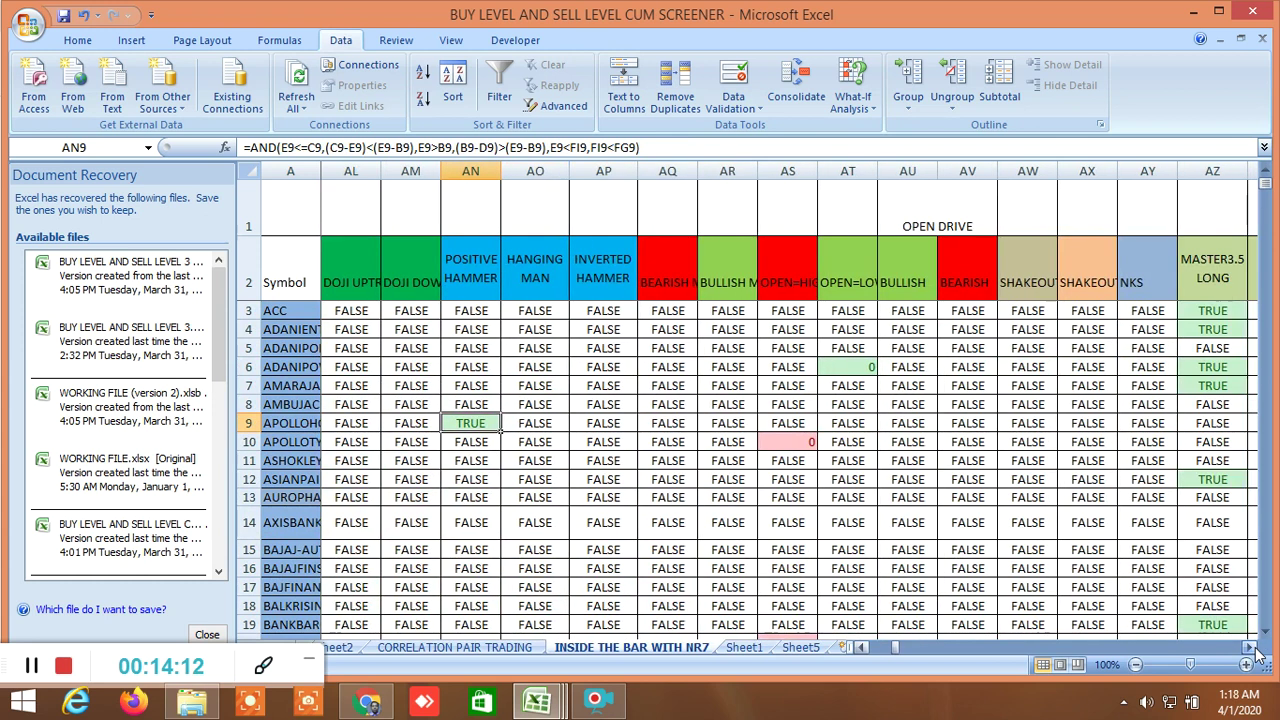
{"action": "left_click", "coordinate": [1252, 648]}
{"action": "left_click", "coordinate": [1252, 648]}
{"action": "left_click", "coordinate": [1252, 648]}
{"action": "left_click", "coordinate": [1252, 648]}
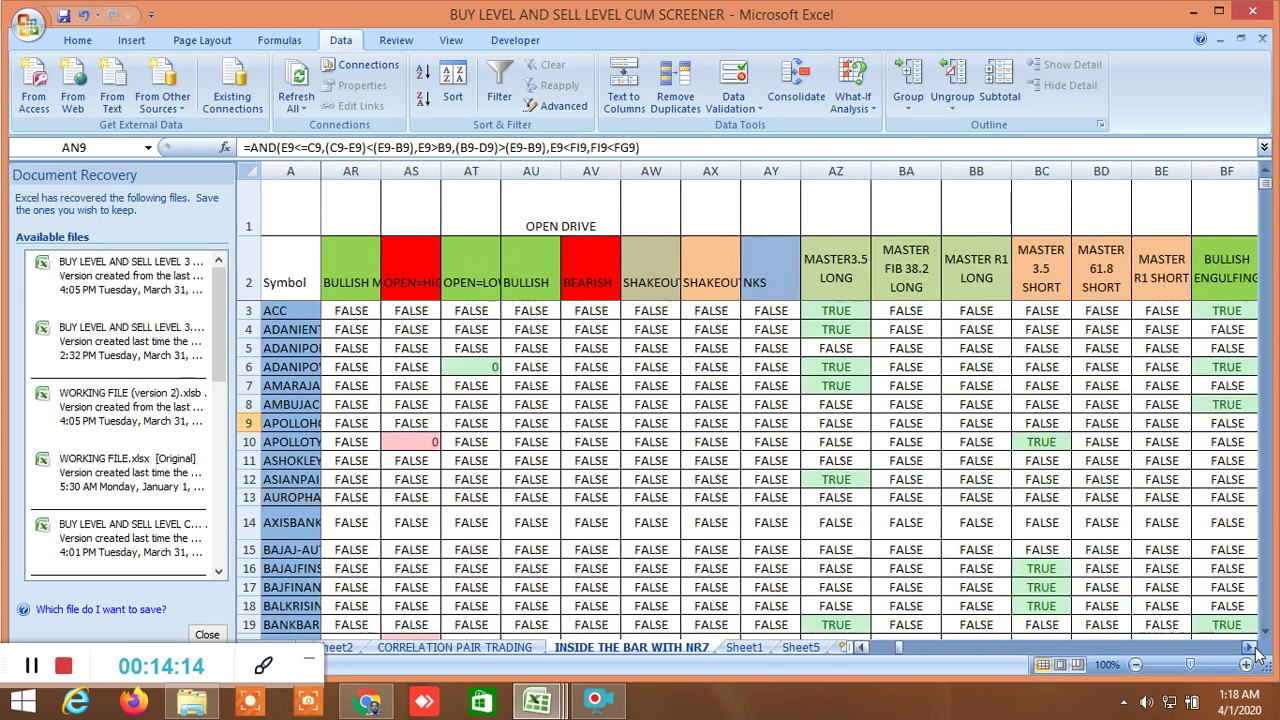
{"action": "left_click", "coordinate": [837, 312]}
{"action": "left_click", "coordinate": [836, 388]}
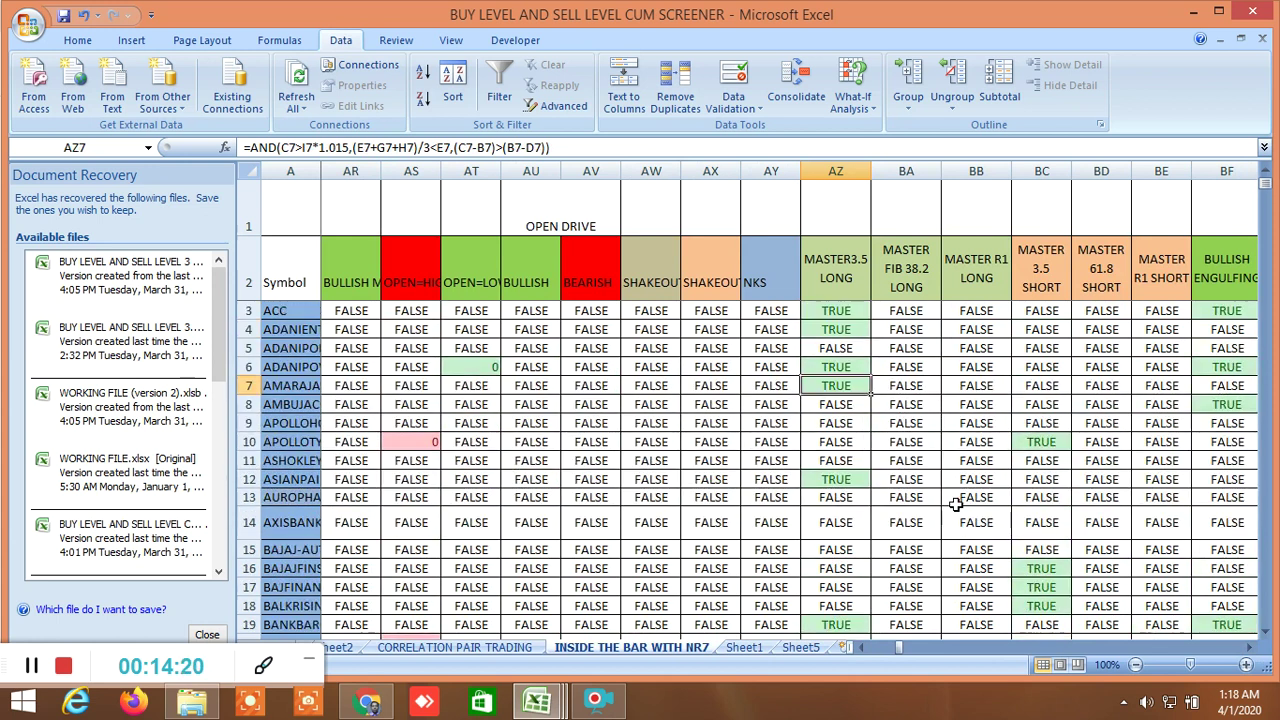
Step: Inspect the MASTER 3.5 SHORT formulas in rows 10, 16, 17 and 18
{"action": "left_click", "coordinate": [1048, 443]}
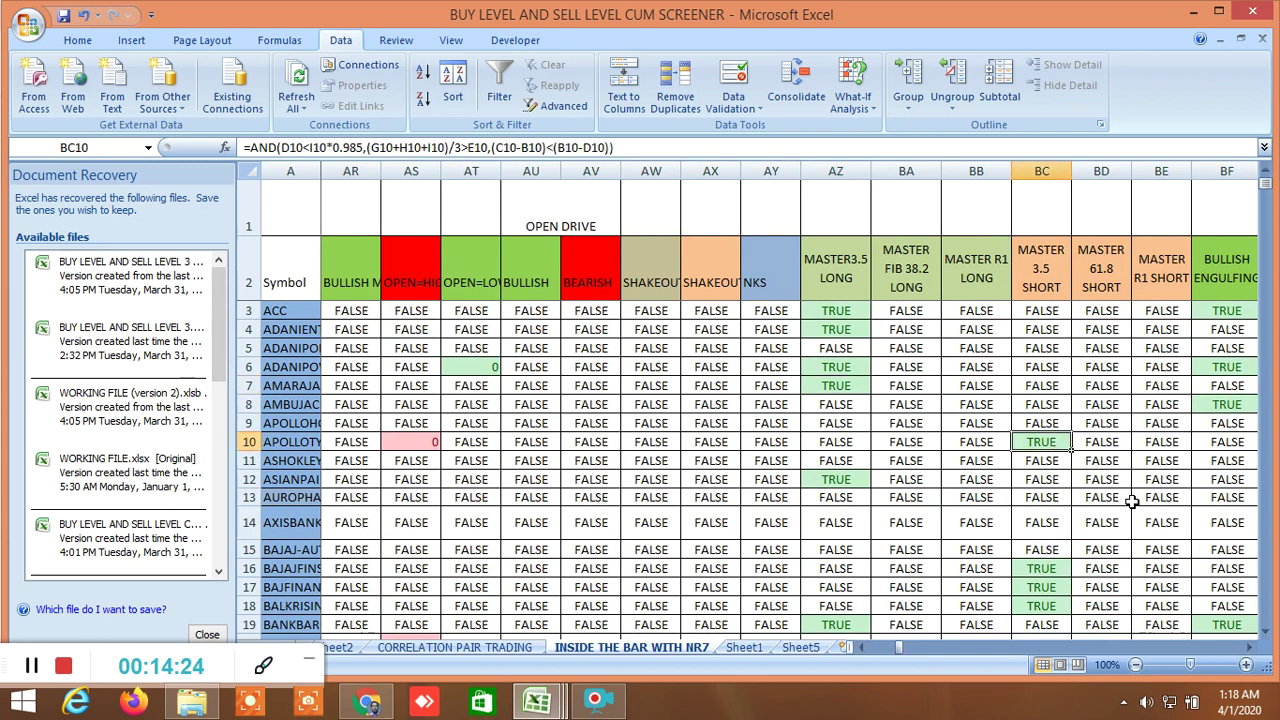
{"action": "left_click", "coordinate": [1249, 648]}
{"action": "left_click", "coordinate": [1249, 648]}
{"action": "left_click", "coordinate": [1249, 648]}
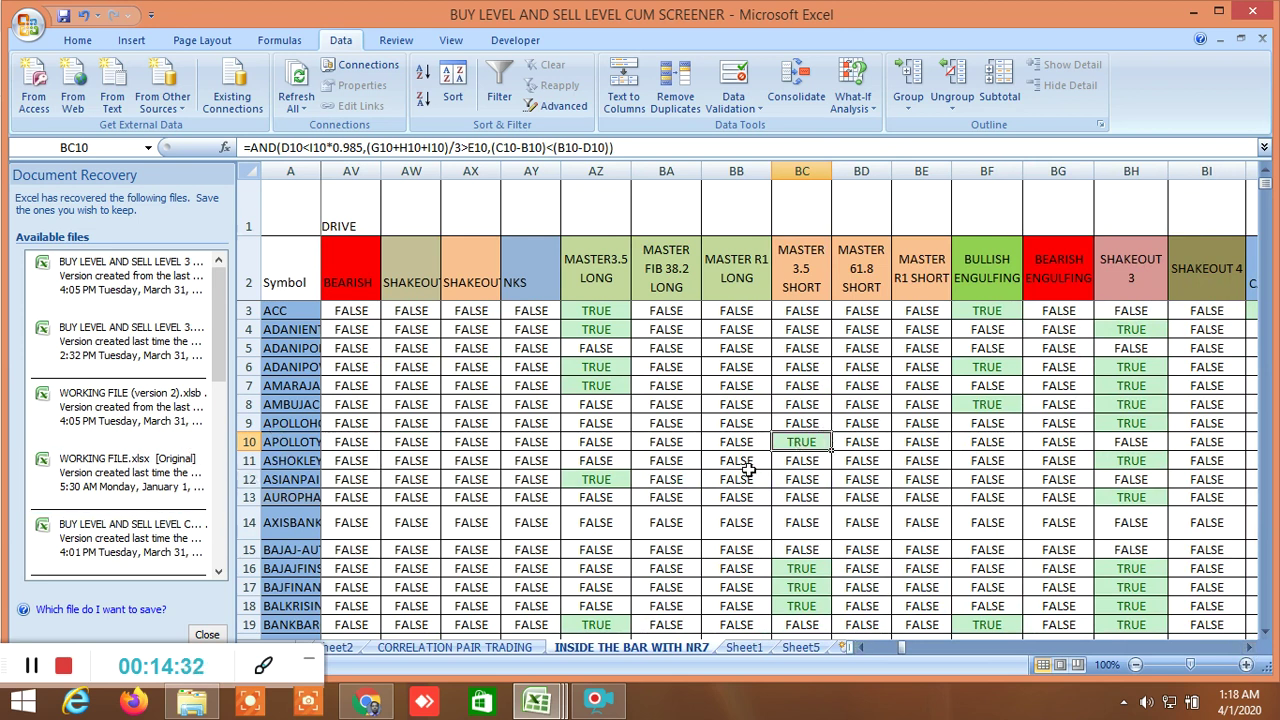
{"action": "scroll", "coordinate": [749, 468], "scroll_direction": "down", "scroll_amount": 1}
{"action": "left_click", "coordinate": [798, 516]}
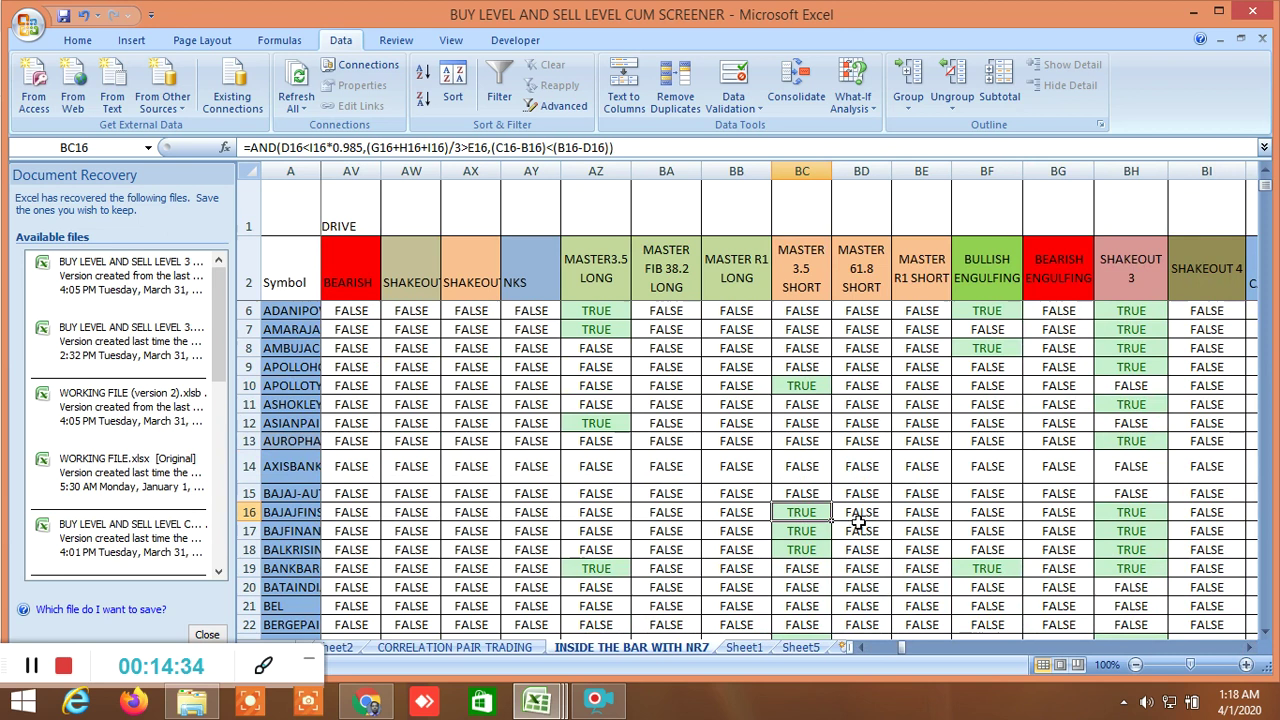
{"action": "scroll", "coordinate": [855, 517], "scroll_direction": "down", "scroll_amount": 2}
{"action": "left_click", "coordinate": [798, 422]}
{"action": "left_click", "coordinate": [806, 440]}
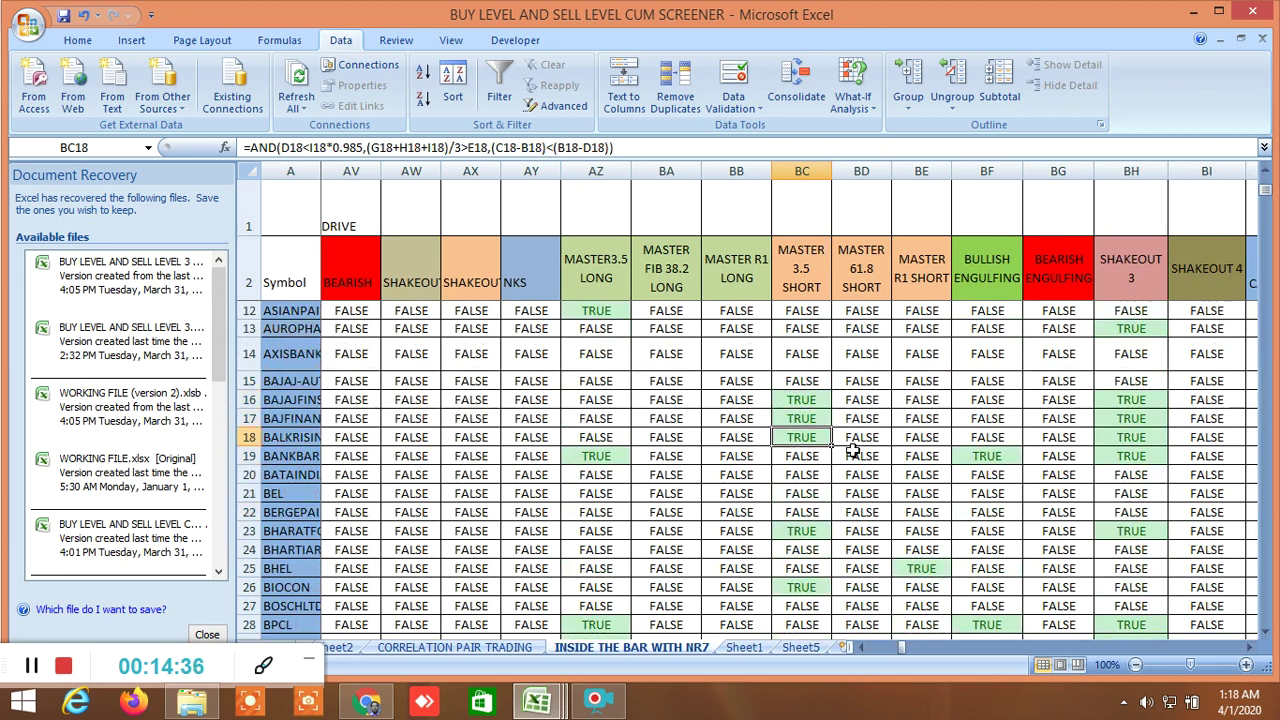
{"action": "scroll", "coordinate": [1040, 490], "scroll_direction": "up", "scroll_amount": 3}
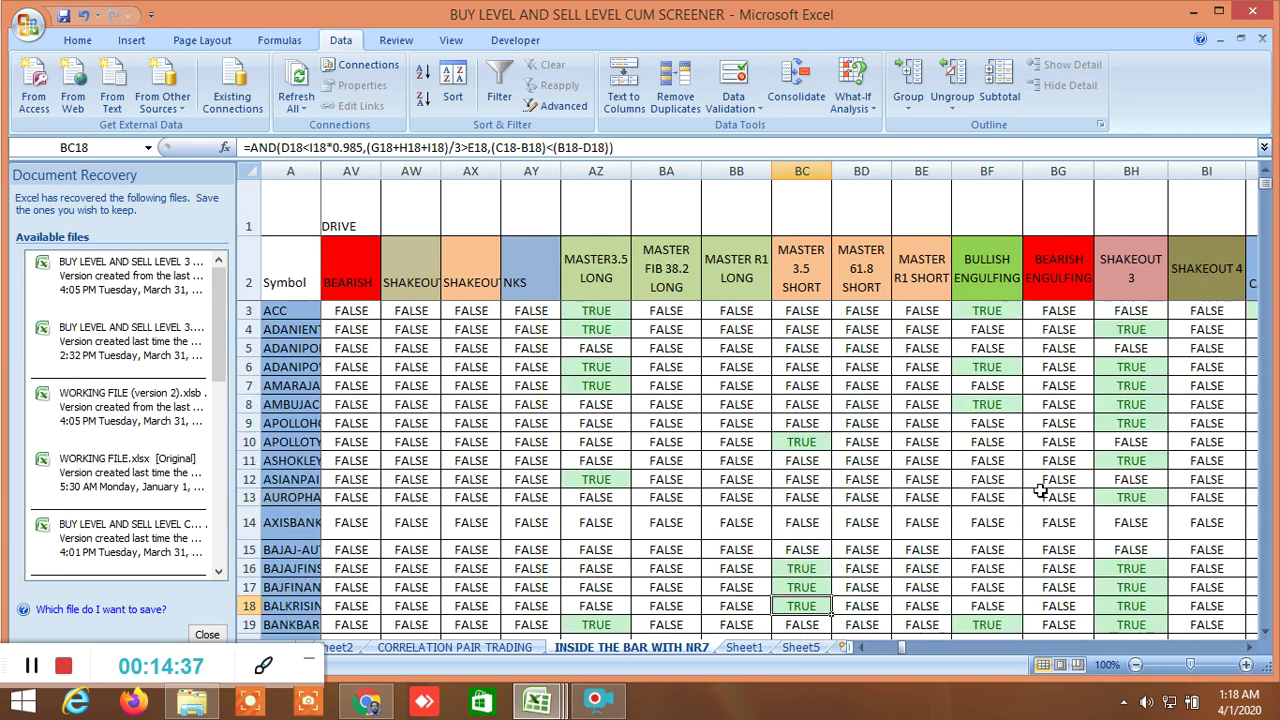
Step: Inspect the LONG BODY CANDLE formulas in rows 8, 9 and 13, plus LONG TAIL CANDLES in row 3 and 5050 in row 4
{"action": "left_click", "coordinate": [1252, 648]}
{"action": "left_click", "coordinate": [1252, 648]}
{"action": "left_click", "coordinate": [1252, 648]}
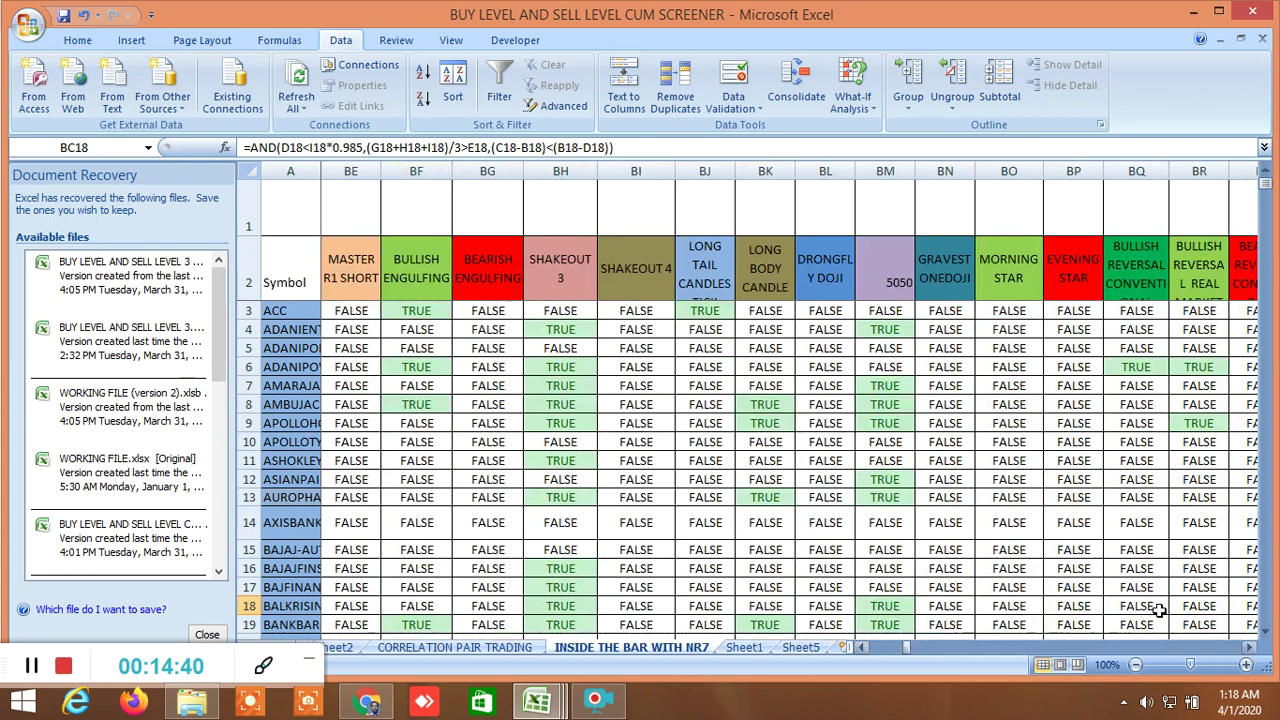
{"action": "left_click", "coordinate": [778, 403]}
{"action": "left_click", "coordinate": [783, 425]}
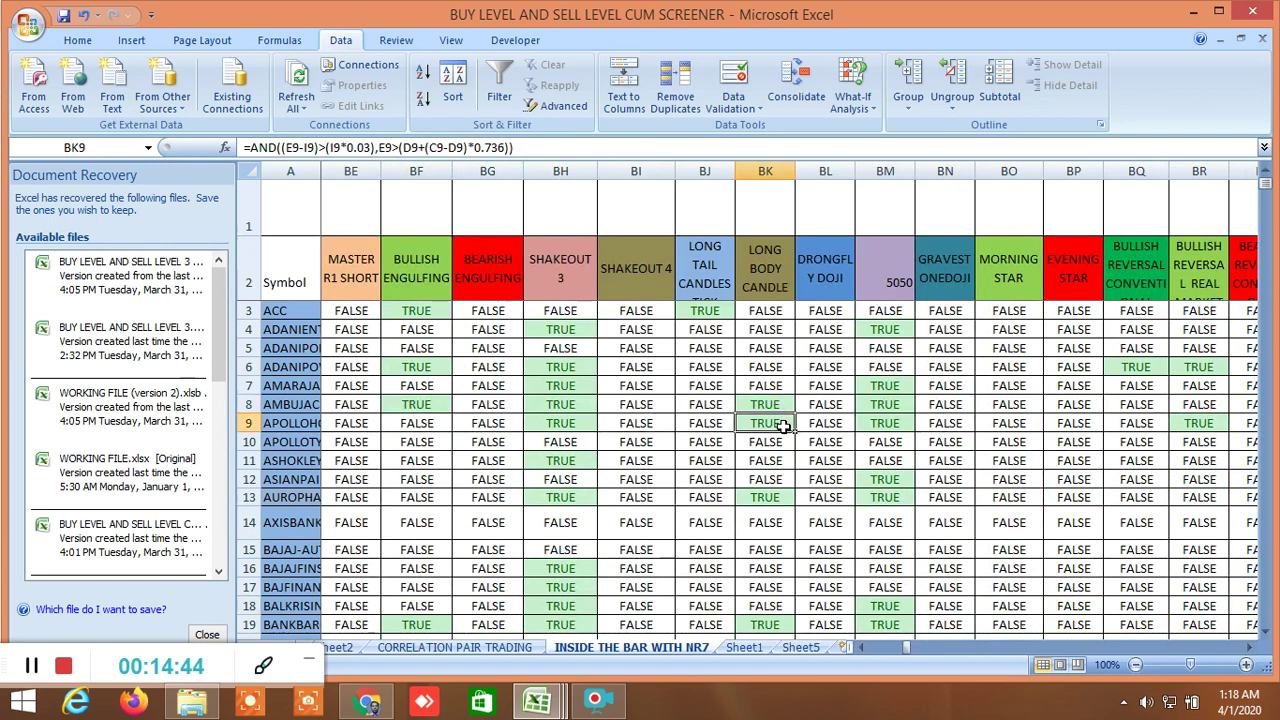
{"action": "left_click", "coordinate": [780, 497]}
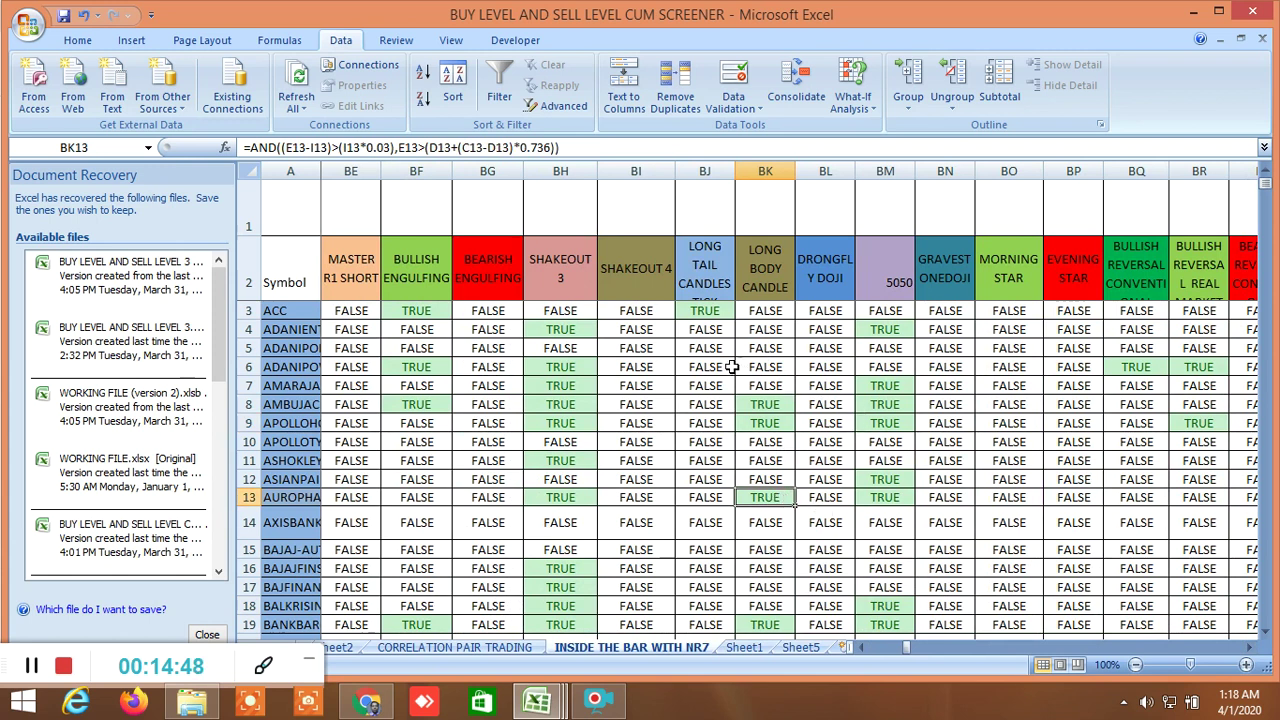
{"action": "left_click", "coordinate": [712, 312]}
{"action": "left_click", "coordinate": [879, 322]}
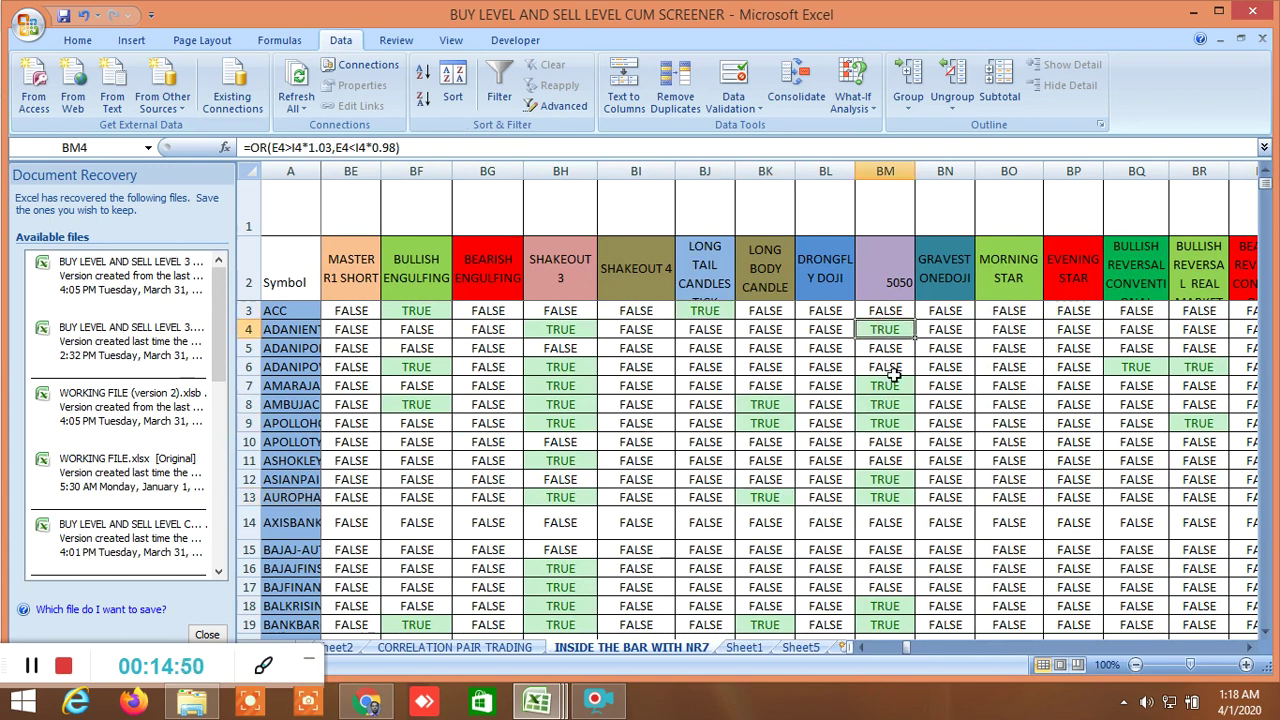
Step: Inspect both BULLISH REVERSAL formulas in row 6 and the real market one in row 9, scanning those columns for other stocks
{"action": "left_click", "coordinate": [1248, 648]}
{"action": "left_click", "coordinate": [1248, 652]}
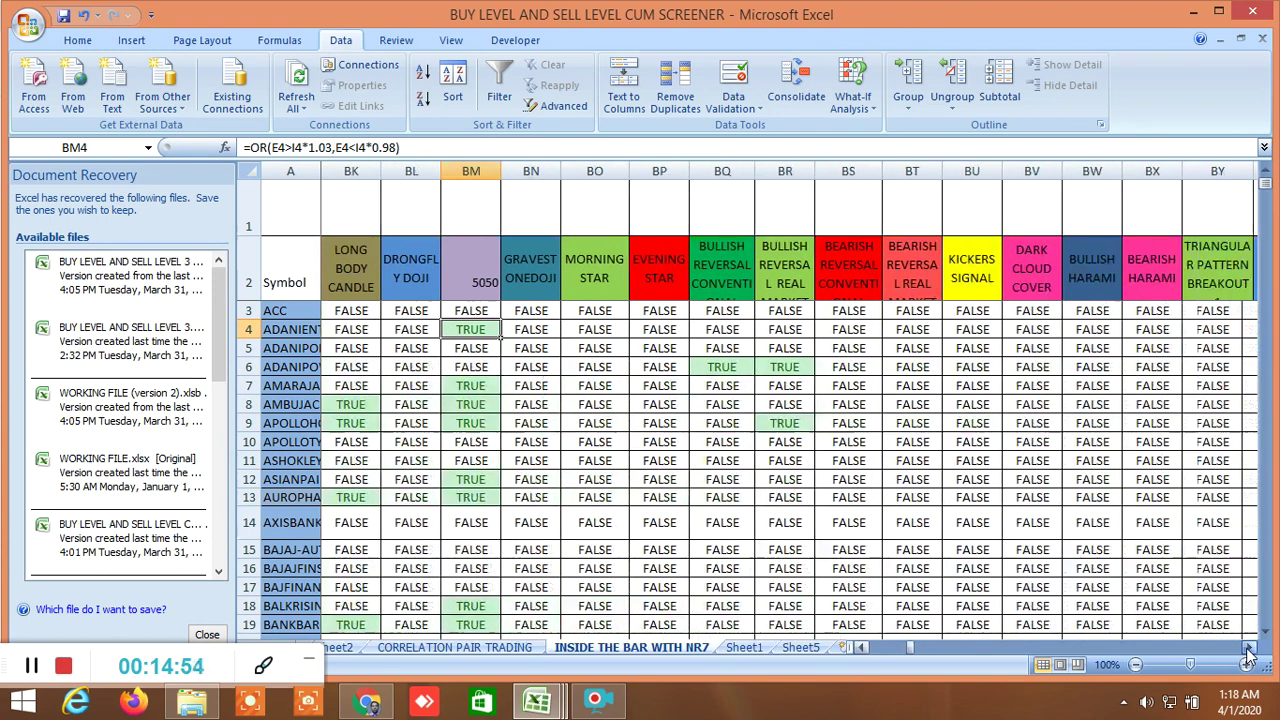
{"action": "left_click", "coordinate": [739, 368]}
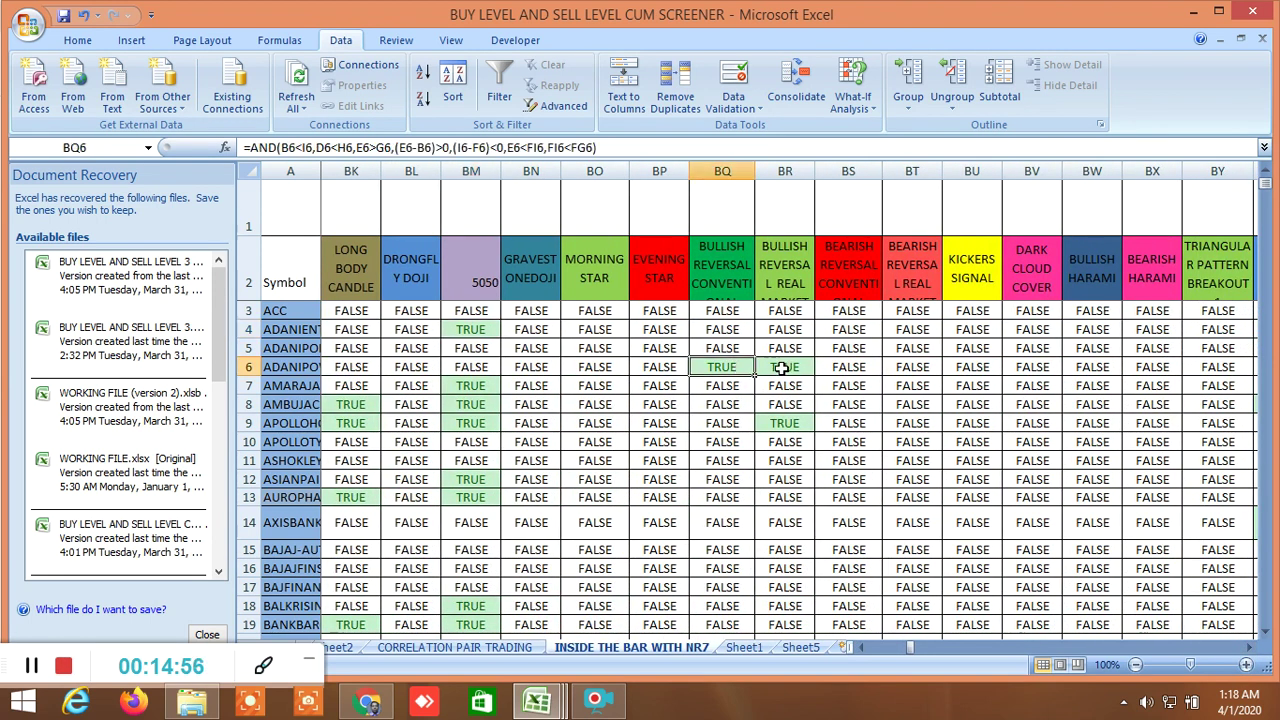
{"action": "left_click", "coordinate": [784, 367]}
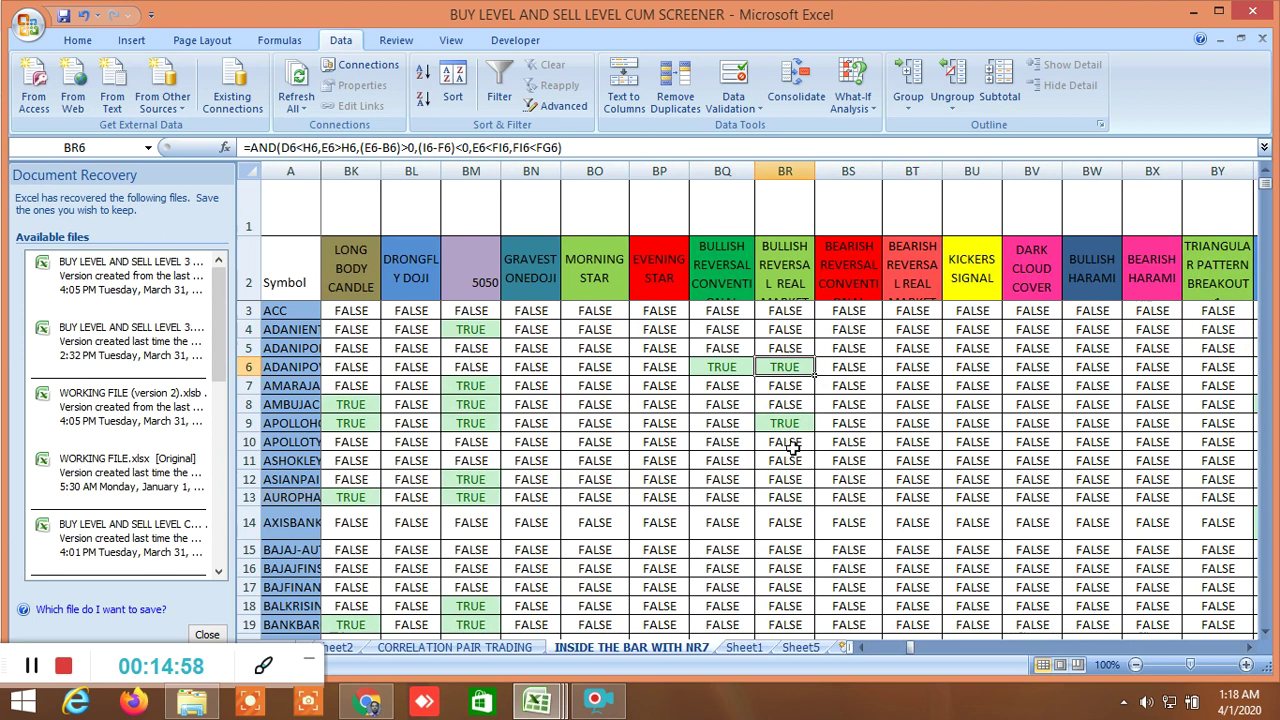
{"action": "scroll", "coordinate": [791, 448], "scroll_direction": "down", "scroll_amount": 1}
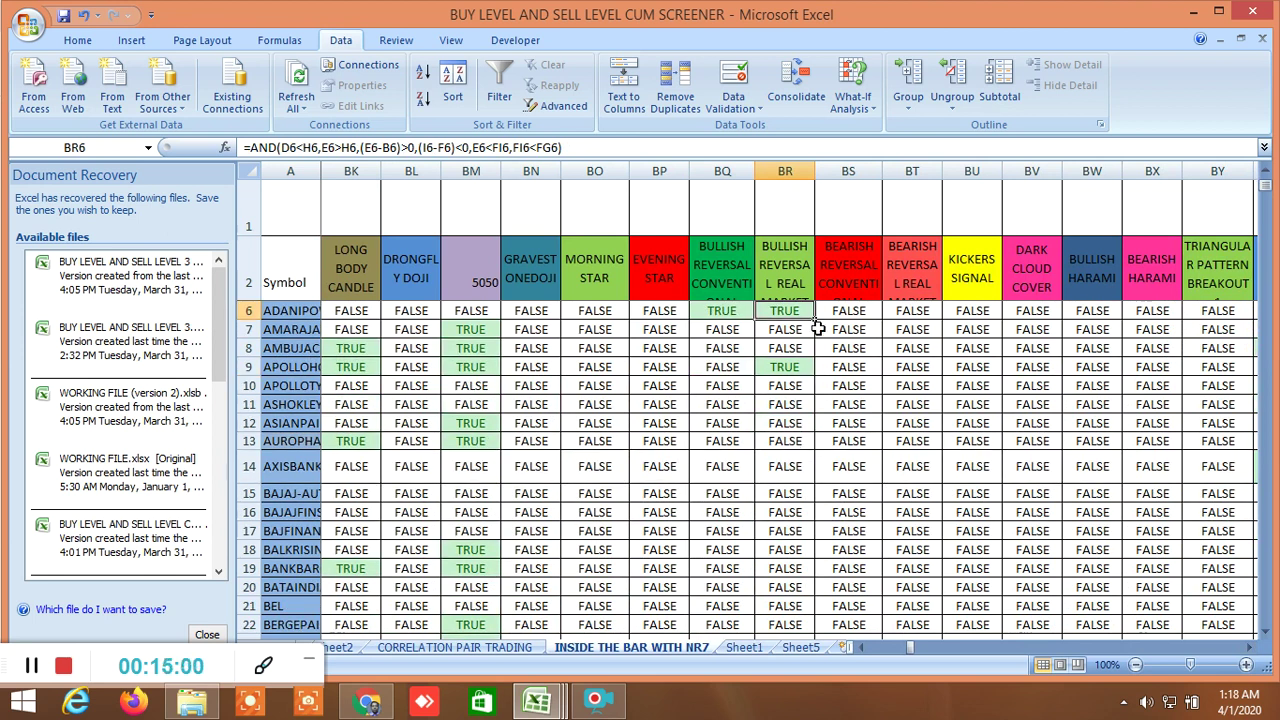
{"action": "left_click", "coordinate": [800, 369]}
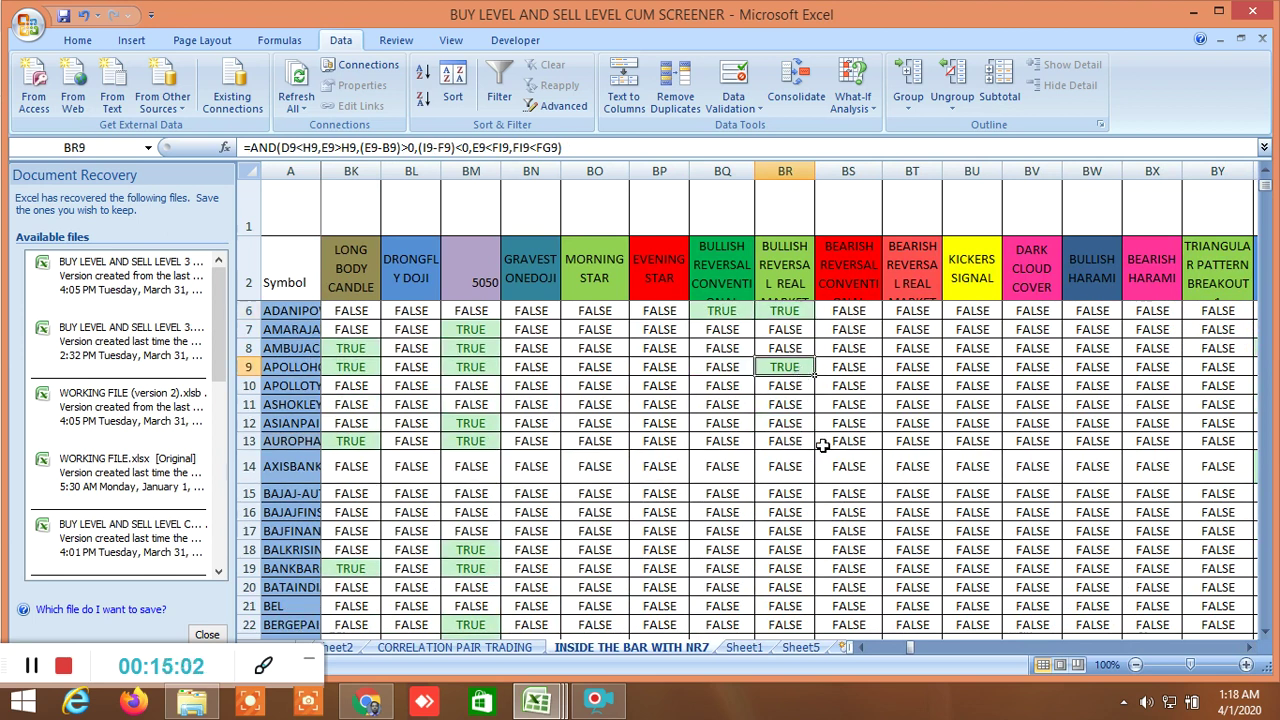
{"action": "scroll", "coordinate": [821, 446], "scroll_direction": "down", "scroll_amount": 4}
{"action": "scroll", "coordinate": [821, 446], "scroll_direction": "up", "scroll_amount": 4}
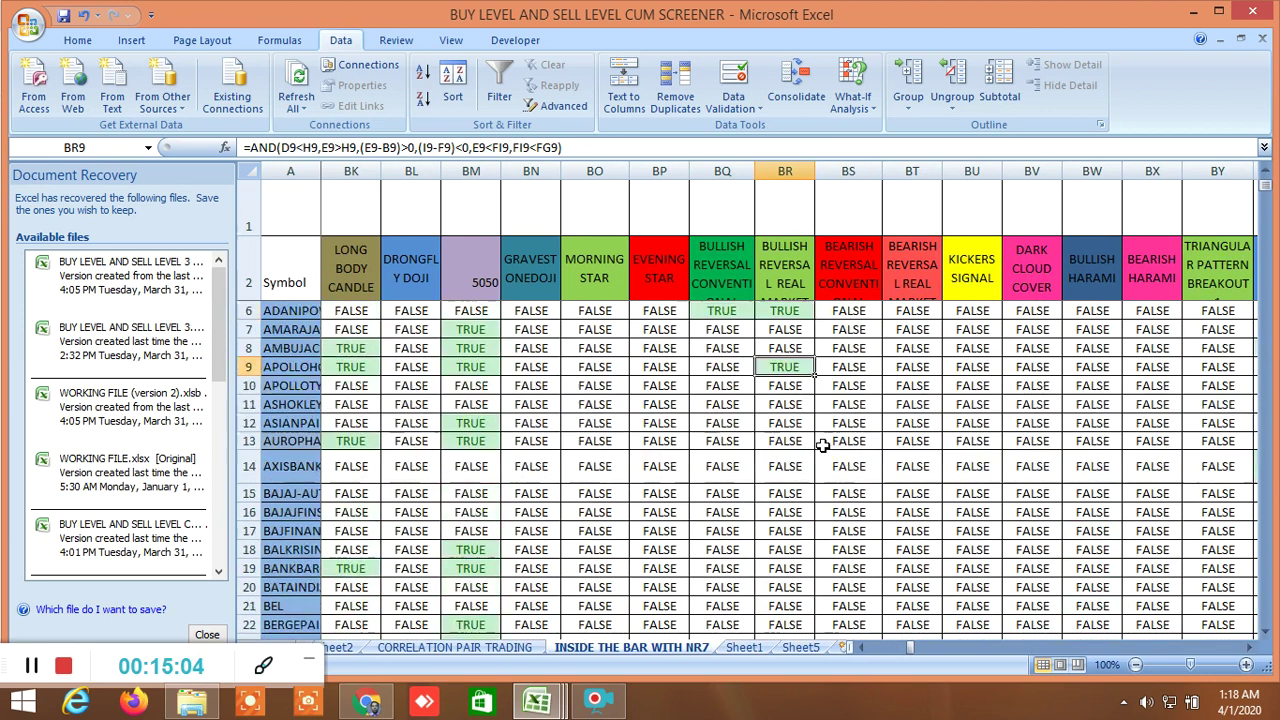
{"action": "scroll", "coordinate": [821, 446], "scroll_direction": "up", "scroll_amount": 1}
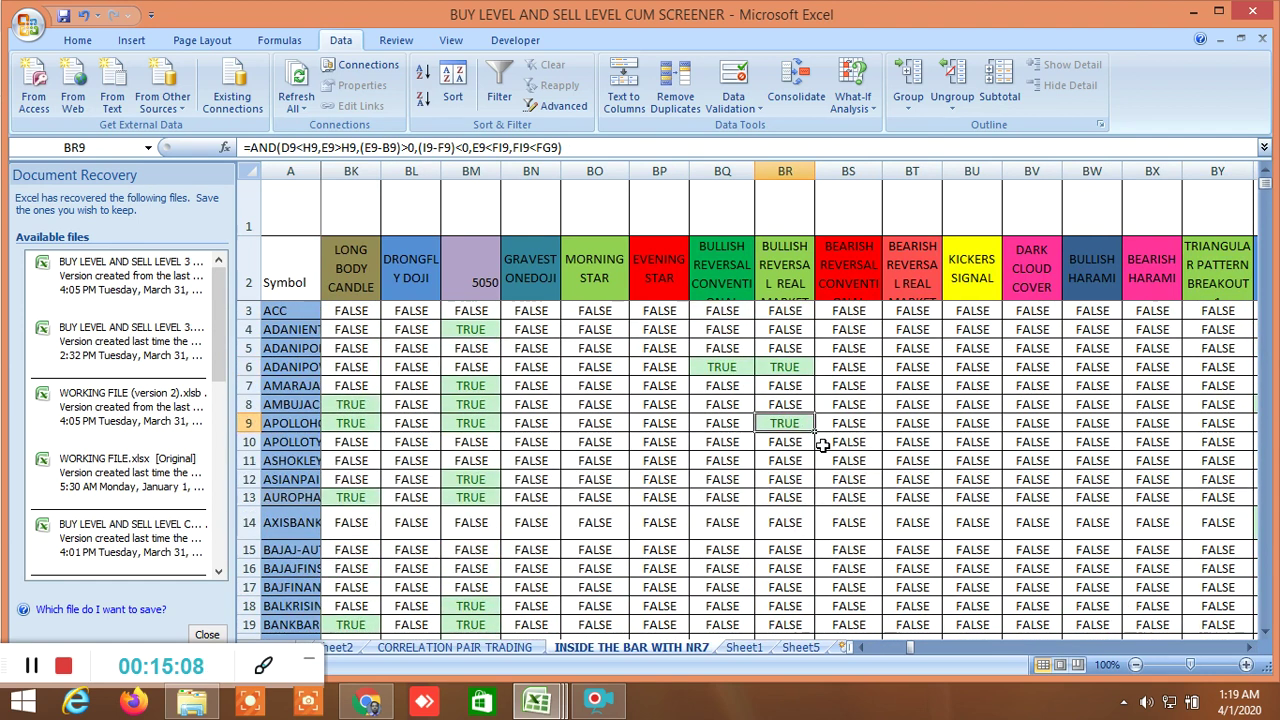
Step: Inspect the BULLISH HARAMI formula in row 27, TRIANGULAR PATTERN BREAKOUT 2 for AXISBANK and BREAKOUT 3 for BEL
{"action": "scroll", "coordinate": [821, 446], "scroll_direction": "down", "scroll_amount": 3}
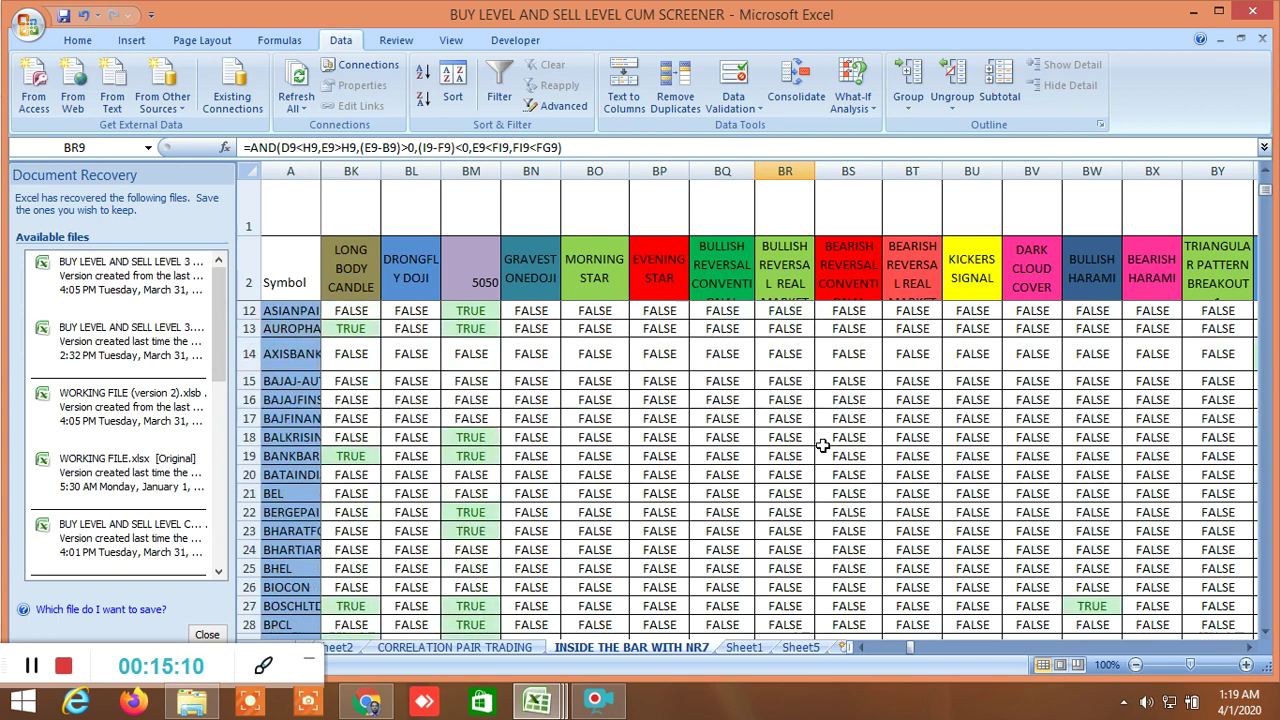
{"action": "left_click", "coordinate": [1099, 606]}
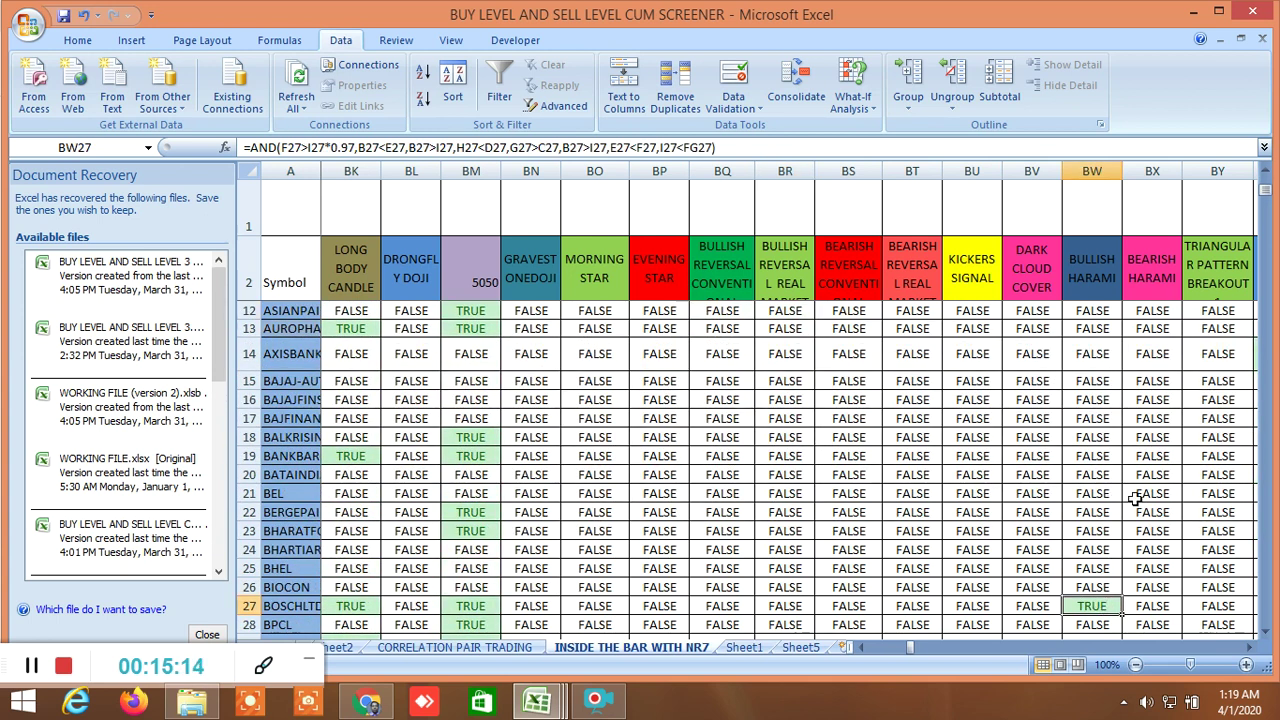
{"action": "left_click", "coordinate": [1248, 647]}
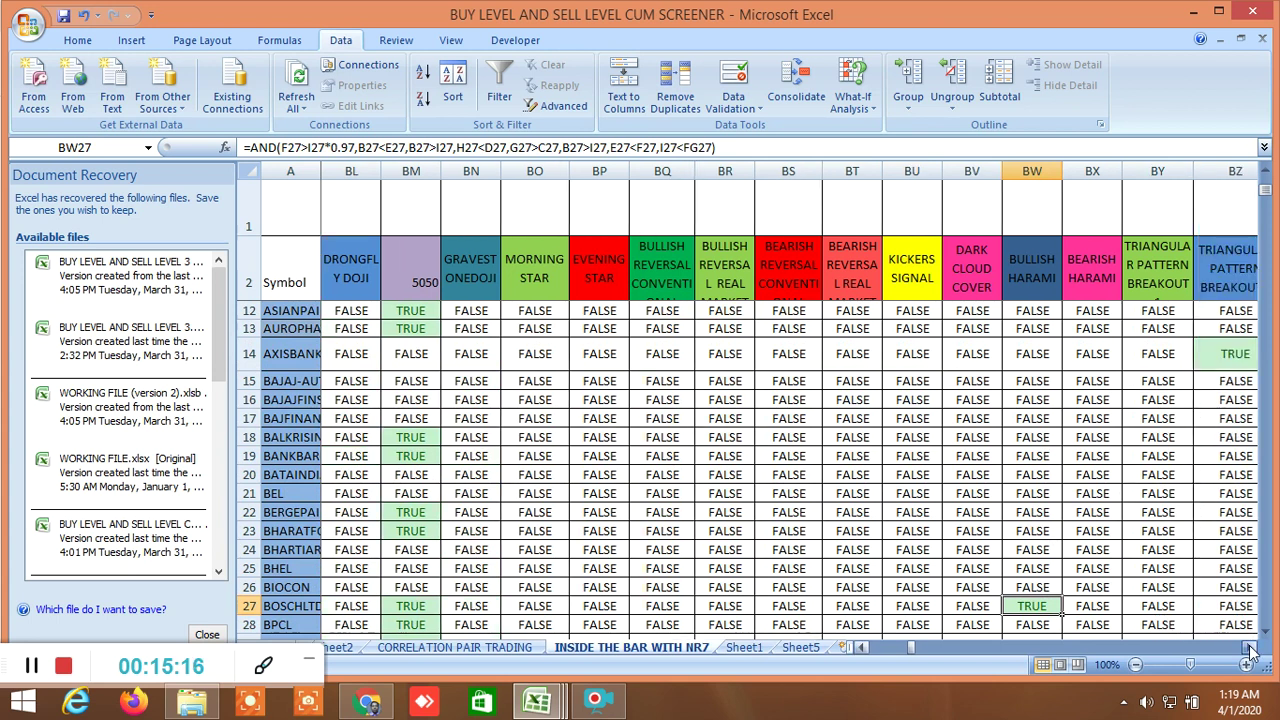
{"action": "left_click", "coordinate": [924, 360]}
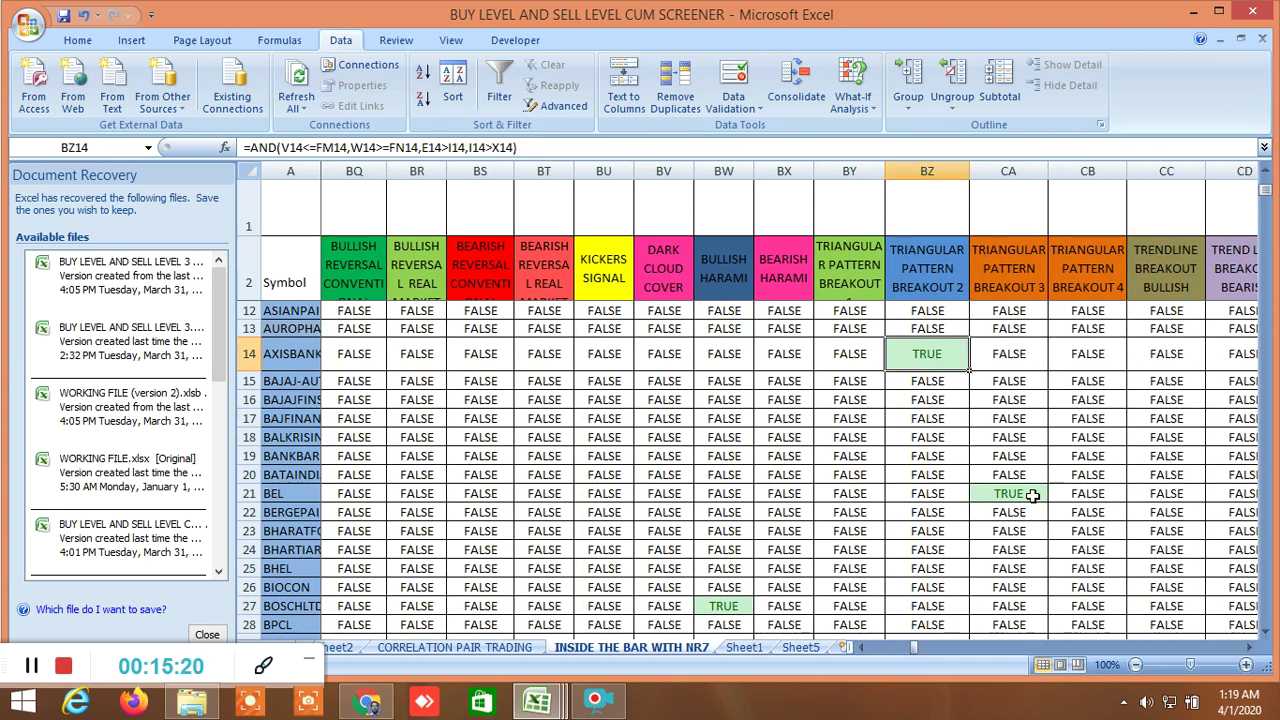
{"action": "left_click", "coordinate": [1036, 495]}
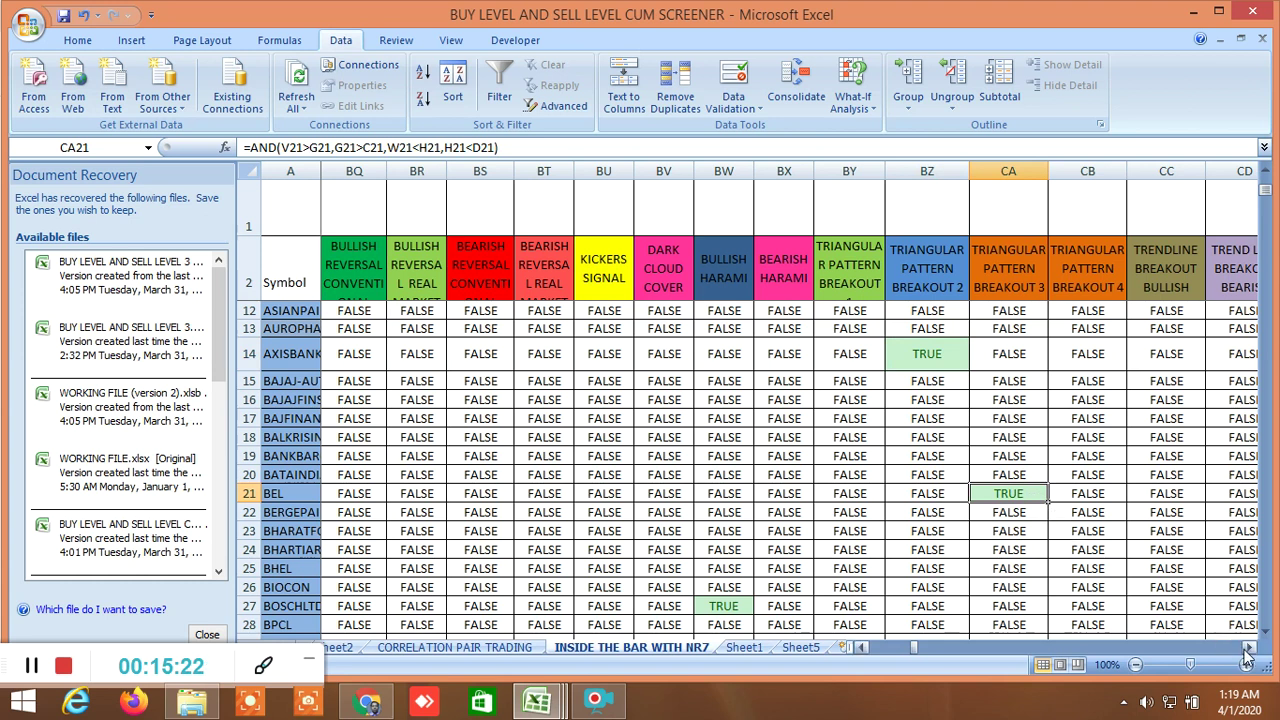
Step: Go to the FIB BUY 7 DAYS columns and look through the T1 to T7 levels down to the commodity, index and futures rows
{"action": "left_click_drag", "start_coordinate": [1250, 652], "coordinate": [1250, 652]}
{"action": "scroll", "coordinate": [962, 460], "scroll_direction": "up", "scroll_amount": 3}
{"action": "left_click_drag", "start_coordinate": [1250, 652], "coordinate": [1252, 652]}
{"action": "scroll", "coordinate": [1042, 568], "scroll_direction": "down", "scroll_amount": 20}
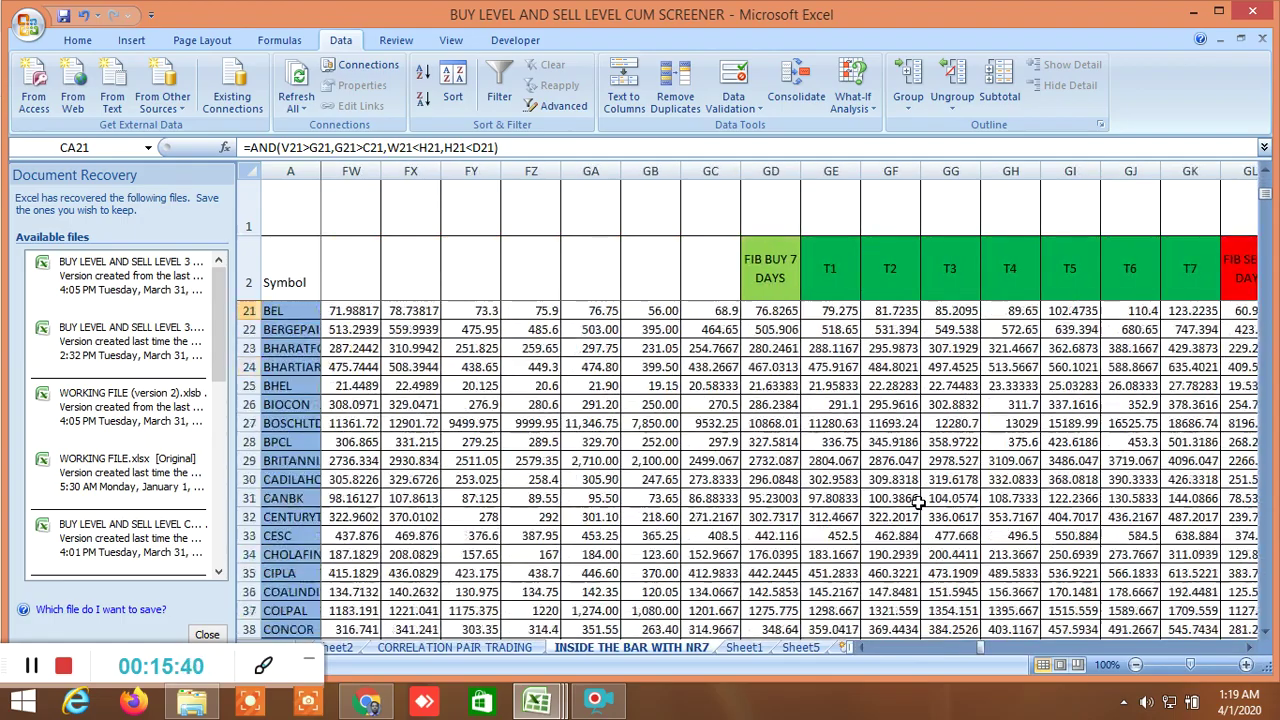
{"action": "scroll", "coordinate": [920, 503], "scroll_direction": "down", "scroll_amount": 20}
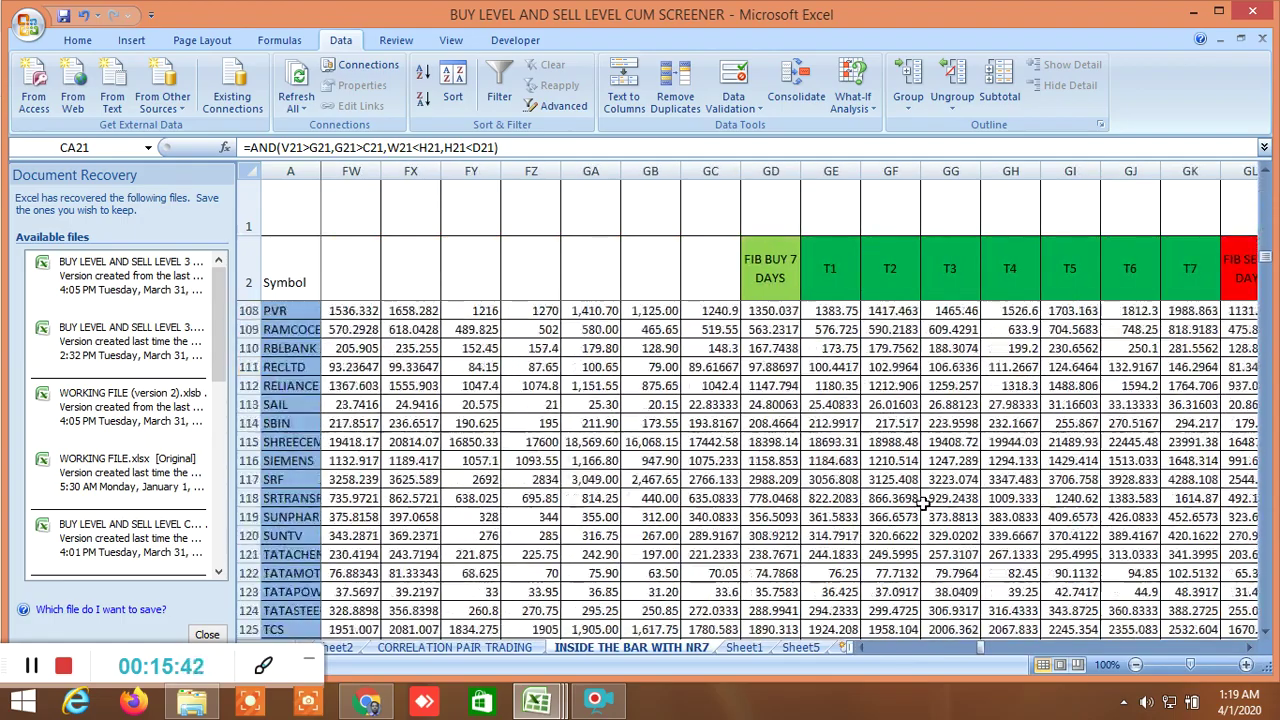
{"action": "scroll", "coordinate": [925, 503], "scroll_direction": "down", "scroll_amount": 2}
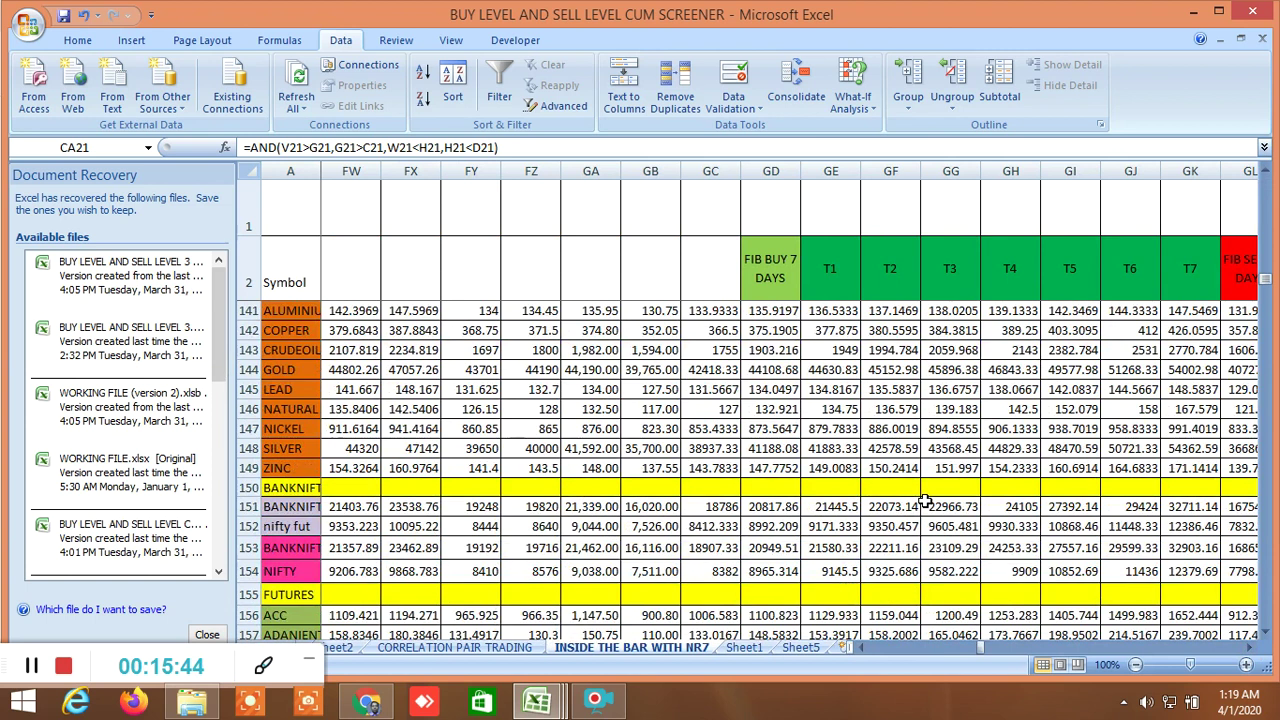
Step: Review the FIB SELL 7 DAYS targets and the LTP POSITION W.R.T BUY LEVEL 7 DAY columns for commodities, indices and futures
{"action": "left_click", "coordinate": [1248, 648]}
{"action": "left_click", "coordinate": [1248, 648]}
{"action": "left_click", "coordinate": [1248, 648]}
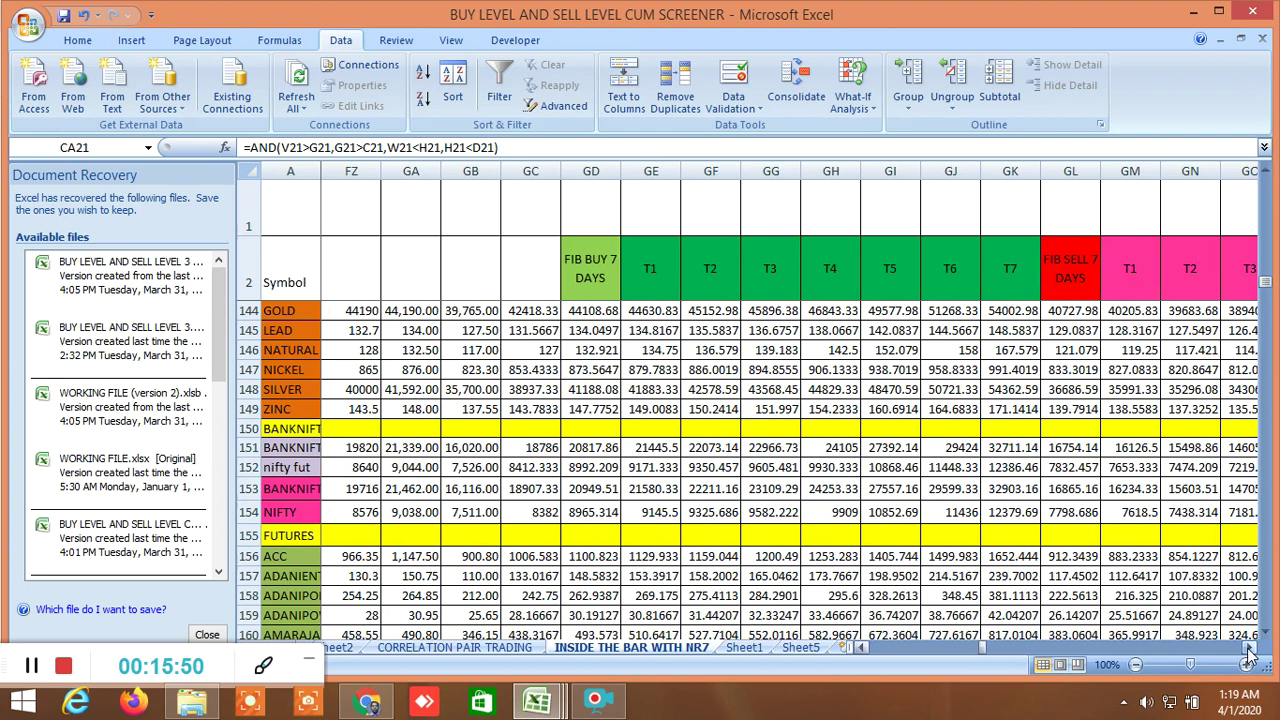
{"action": "left_click", "coordinate": [1248, 648]}
{"action": "left_click", "coordinate": [1248, 648]}
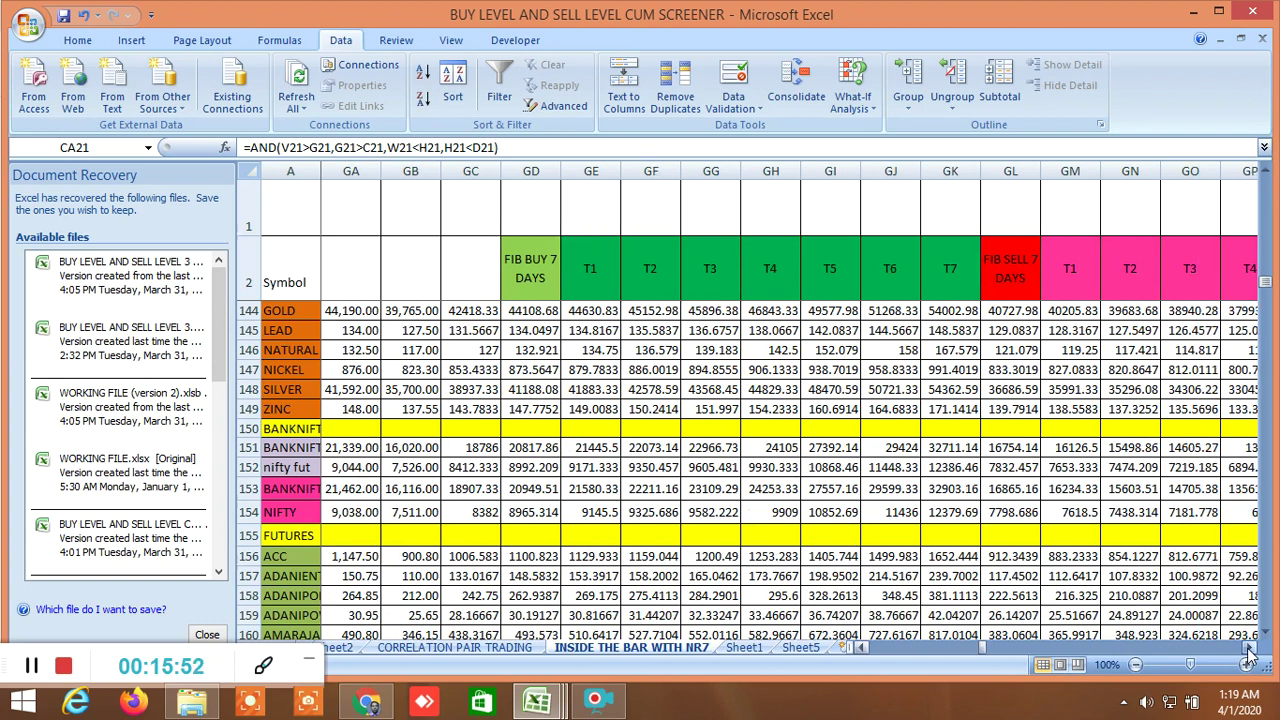
{"action": "left_click", "coordinate": [1248, 648]}
{"action": "left_click", "coordinate": [1248, 648]}
{"action": "left_click", "coordinate": [1248, 648]}
{"action": "left_click", "coordinate": [1248, 648]}
{"action": "left_click", "coordinate": [1248, 648]}
{"action": "left_click", "coordinate": [1248, 648]}
{"action": "left_click", "coordinate": [1248, 648]}
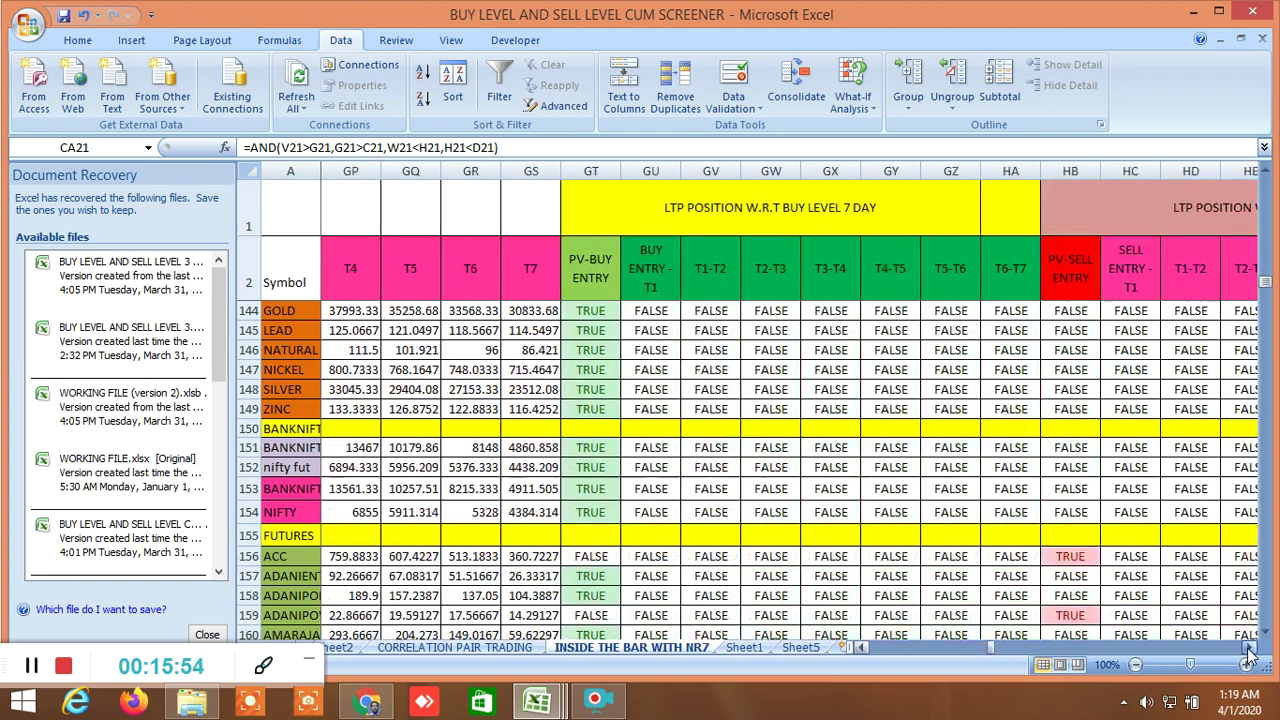
Step: Review the FIB BUY and SELL 5 DAYS levels and the matching 5-day LTP POSITION columns
{"action": "left_click", "coordinate": [1248, 648]}
{"action": "left_click", "coordinate": [1248, 648]}
{"action": "left_click", "coordinate": [1248, 648]}
{"action": "left_click", "coordinate": [1248, 648]}
{"action": "left_click", "coordinate": [1248, 648]}
{"action": "left_click", "coordinate": [1248, 648]}
{"action": "left_click", "coordinate": [1248, 648]}
{"action": "left_click", "coordinate": [1248, 648]}
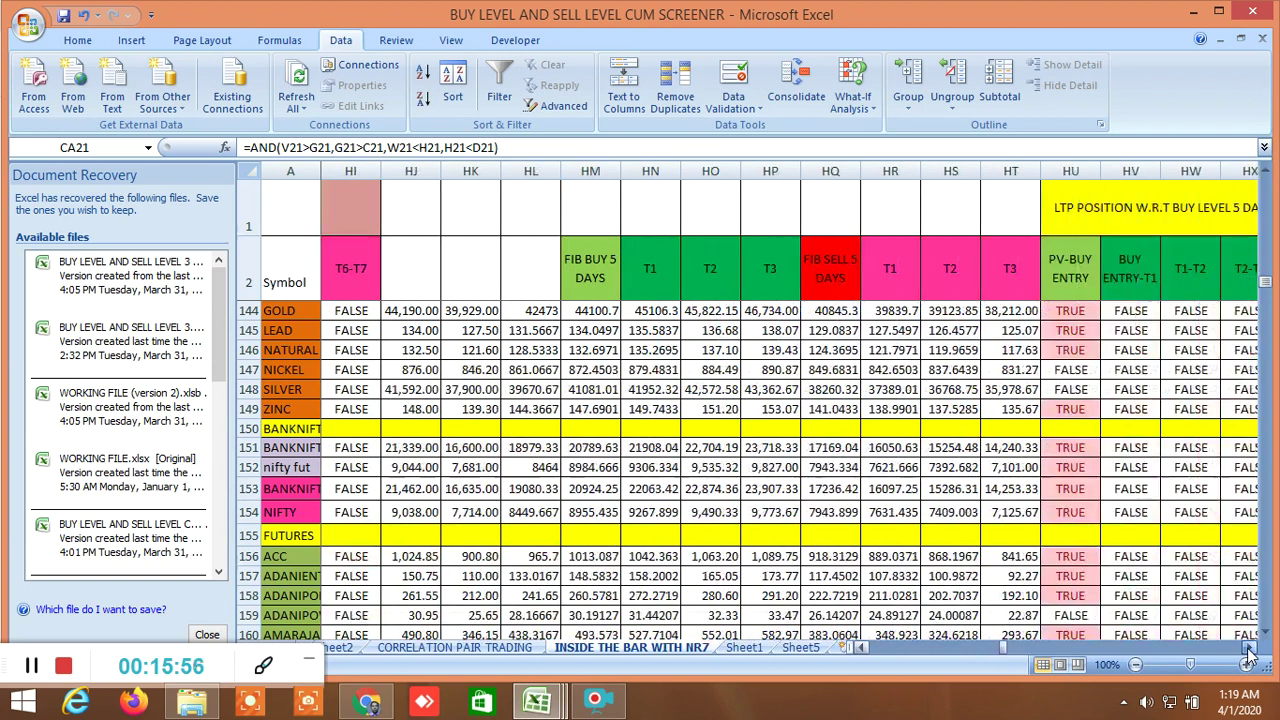
{"action": "left_click", "coordinate": [1248, 648]}
{"action": "left_click", "coordinate": [1248, 648]}
{"action": "left_click", "coordinate": [1248, 648]}
{"action": "left_click", "coordinate": [1248, 648]}
{"action": "left_click", "coordinate": [1248, 648]}
{"action": "left_click", "coordinate": [1248, 648]}
{"action": "left_click", "coordinate": [1248, 648]}
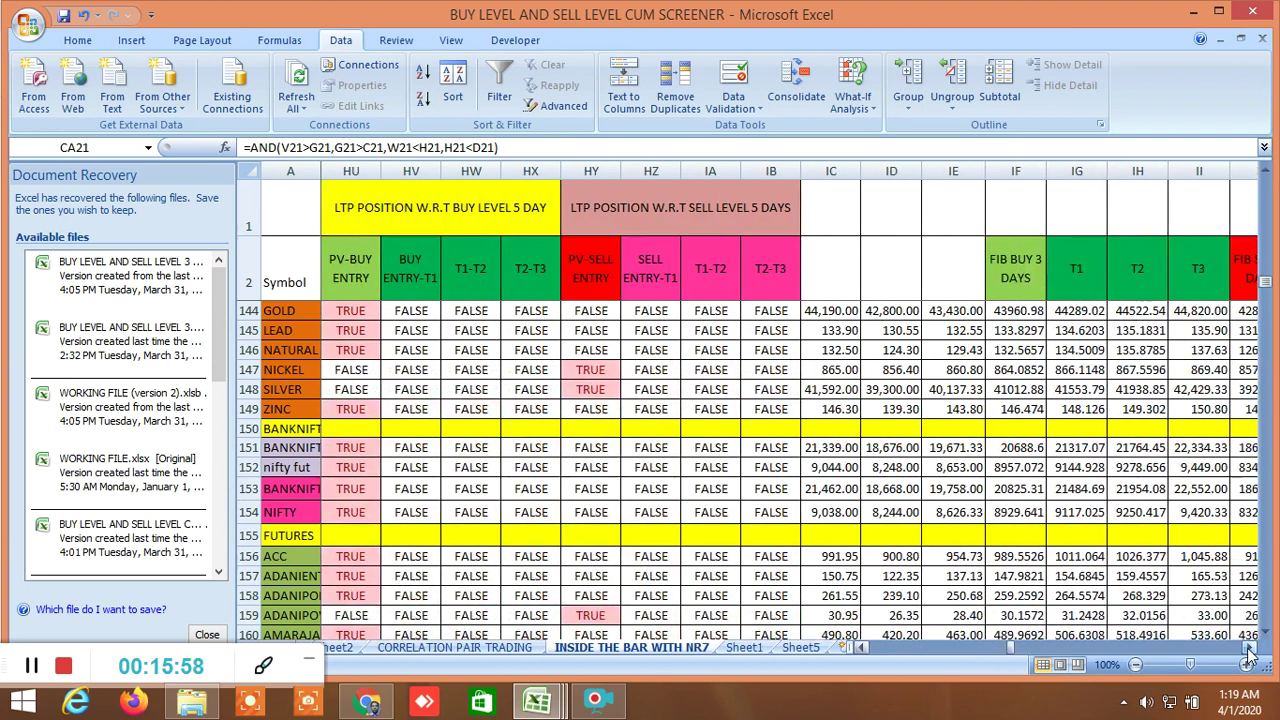
Step: Review the FIB SELL 3 DAYS levels and the 3-day LTP POSITION columns for the buy and sell levels
{"action": "left_click", "coordinate": [1248, 648]}
{"action": "left_click", "coordinate": [1248, 648]}
{"action": "left_click", "coordinate": [1248, 648]}
{"action": "left_click", "coordinate": [1248, 648]}
{"action": "left_click", "coordinate": [1248, 648]}
{"action": "left_click", "coordinate": [1248, 648]}
{"action": "left_click", "coordinate": [1248, 648]}
{"action": "left_click", "coordinate": [1248, 648]}
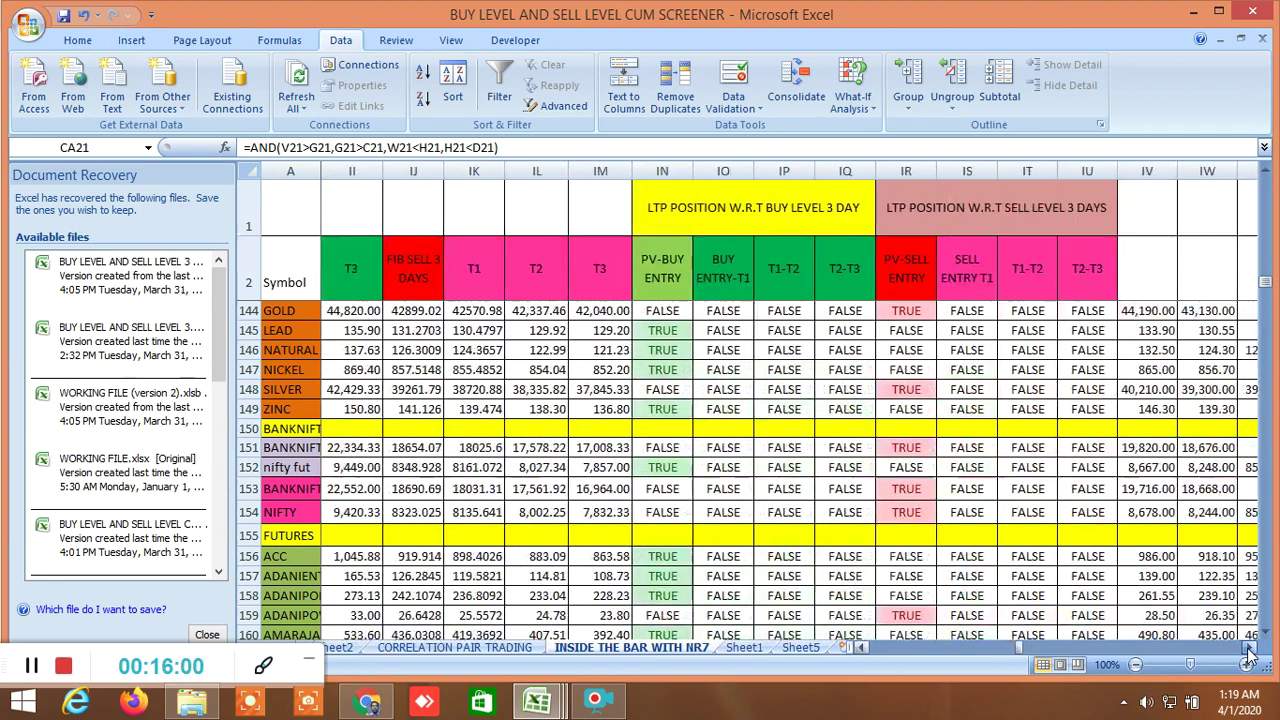
Step: Review the FIB SELL 2 DAYS levels and the 2-day LTP POSITION columns for the buy and sell levels
{"action": "left_click", "coordinate": [1248, 648]}
{"action": "left_click", "coordinate": [1248, 648]}
{"action": "left_click", "coordinate": [1248, 648]}
{"action": "left_click", "coordinate": [1248, 648]}
{"action": "left_click", "coordinate": [1248, 648]}
{"action": "left_click", "coordinate": [1248, 648]}
{"action": "left_click", "coordinate": [1248, 648]}
{"action": "left_click", "coordinate": [1248, 648]}
{"action": "left_click", "coordinate": [1248, 648]}
{"action": "left_click", "coordinate": [1248, 648]}
{"action": "left_click", "coordinate": [1248, 648]}
{"action": "left_click", "coordinate": [1248, 648]}
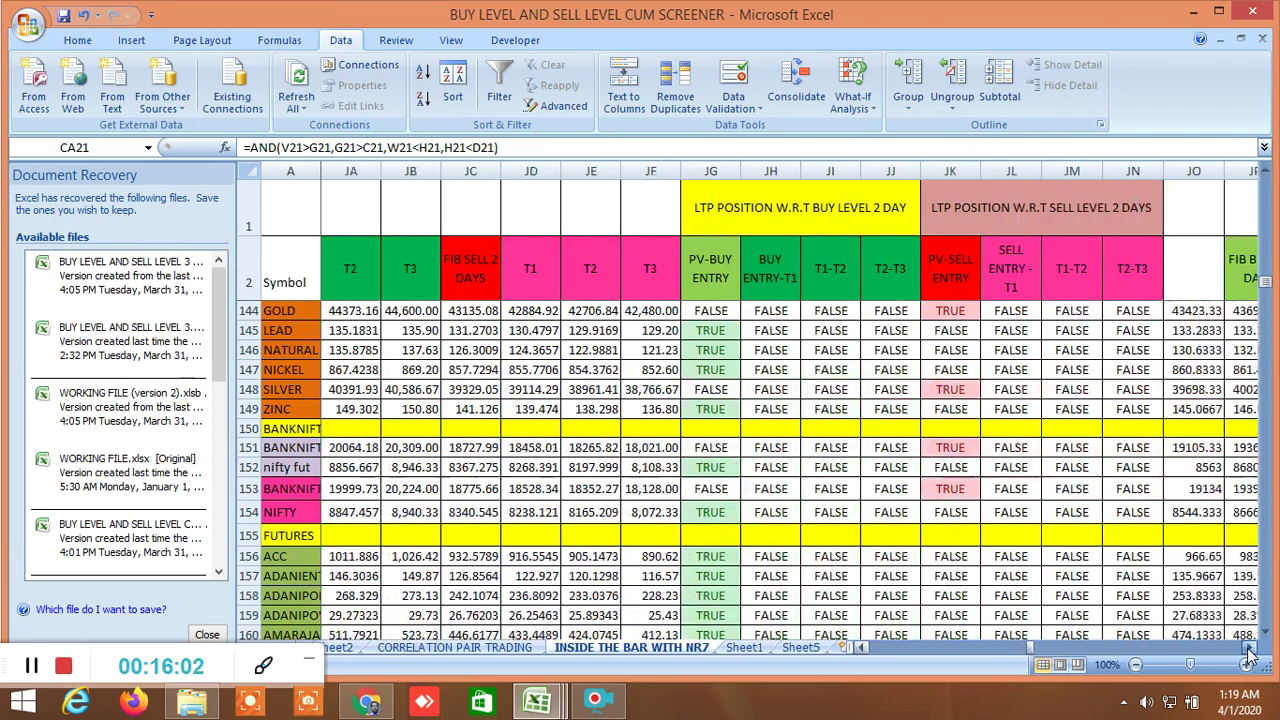
Step: Review the FIB BUY 1 DAY and FIB SELL 1 DAYS levels with their T1 to T3 targets
{"action": "left_click", "coordinate": [1248, 648]}
{"action": "left_click", "coordinate": [1248, 648]}
{"action": "left_click", "coordinate": [1248, 648]}
{"action": "left_click", "coordinate": [1248, 648]}
{"action": "left_click", "coordinate": [1248, 648]}
{"action": "left_click", "coordinate": [1248, 648]}
{"action": "left_click", "coordinate": [1248, 648]}
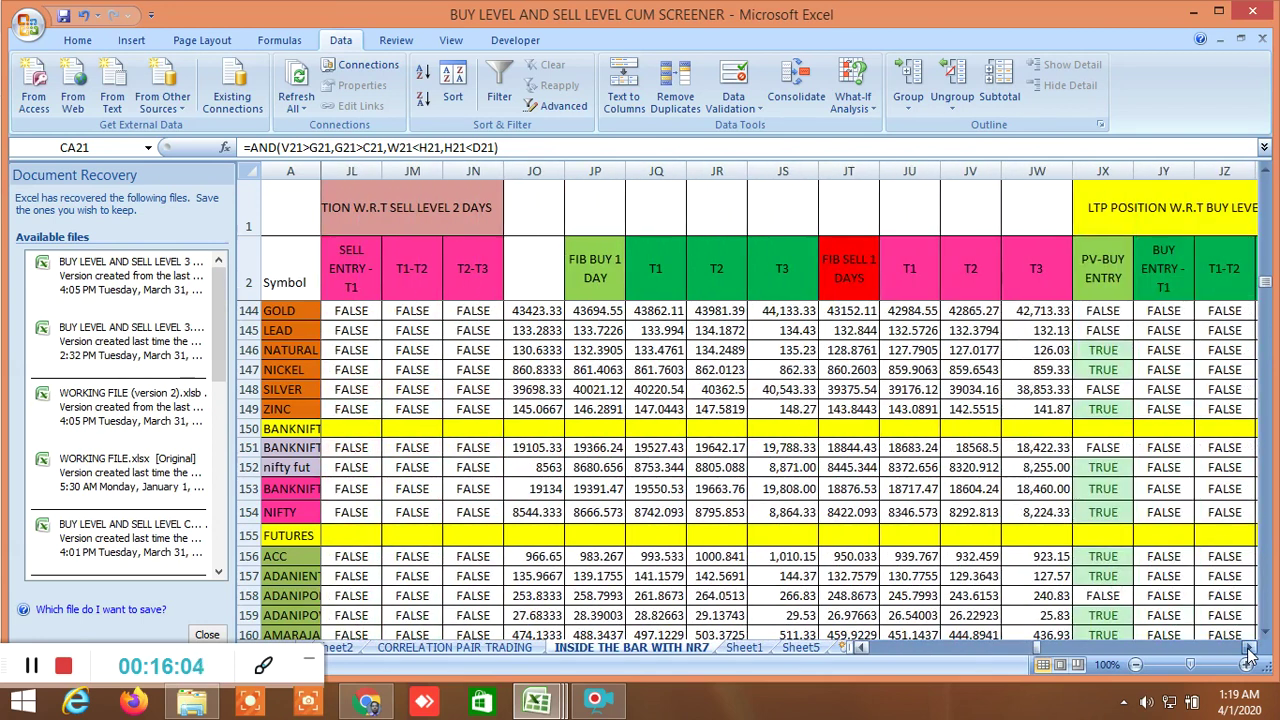
Step: Review the 30-day LTP POSITION columns for buy and sell levels and the FIB BUY and SELL 1 YEAR columns
{"action": "left_click", "coordinate": [1248, 648]}
{"action": "left_click", "coordinate": [1248, 648]}
{"action": "left_click", "coordinate": [1248, 648]}
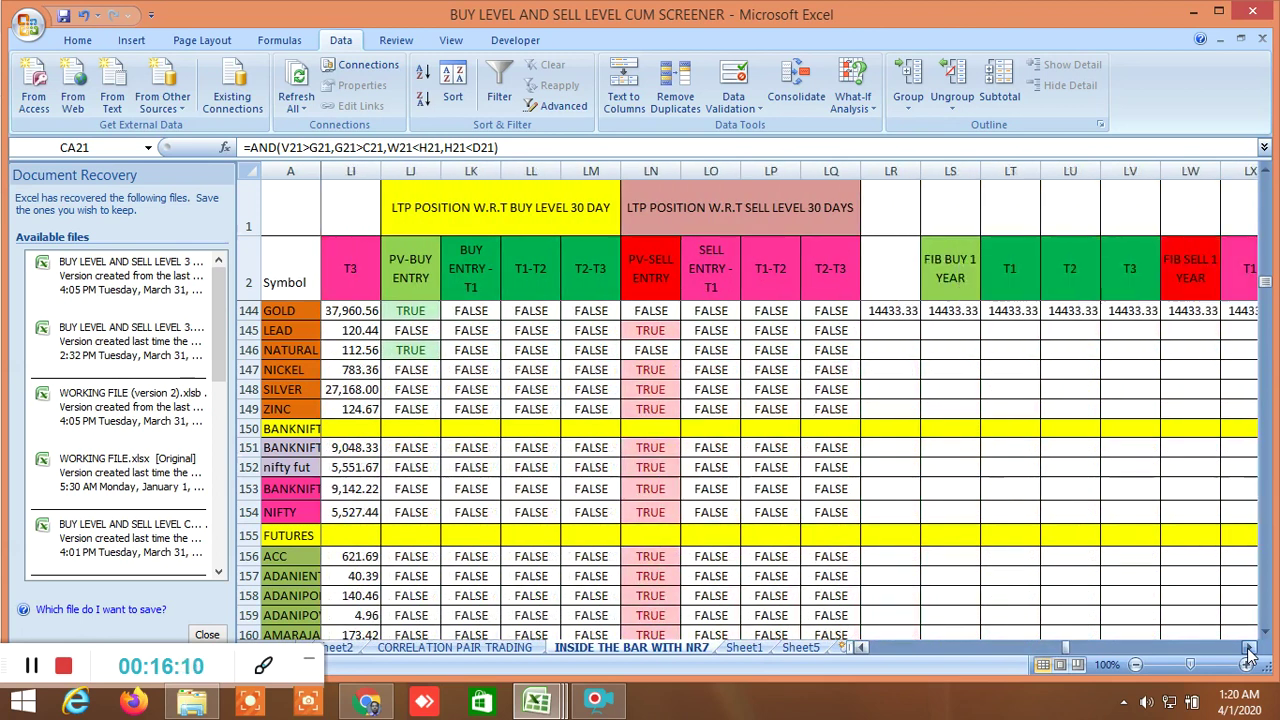
Step: Review the CLOSE HIGHER and CLOSE LESS columns and the 7-day and 5-day CPR and PIVOT POINT levels
{"action": "left_click", "coordinate": [1248, 648]}
{"action": "left_click", "coordinate": [1248, 648]}
{"action": "left_click", "coordinate": [1248, 648]}
{"action": "left_click", "coordinate": [1248, 648]}
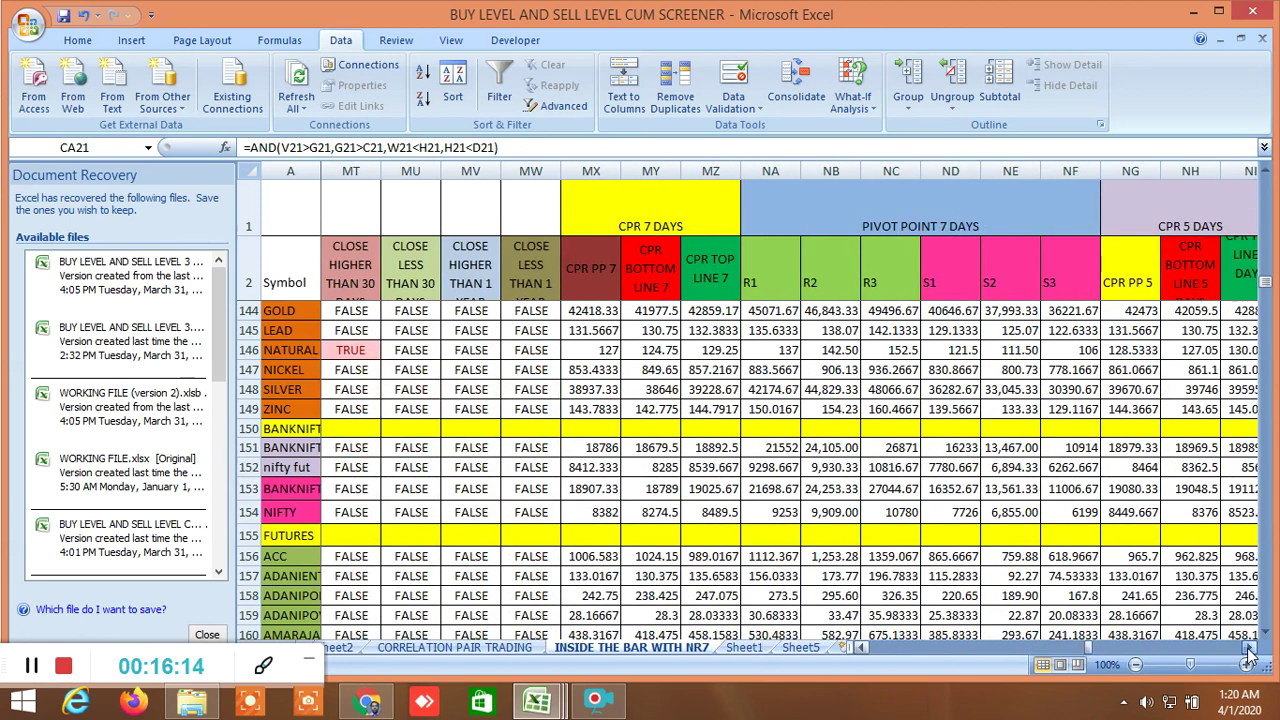
{"action": "left_click", "coordinate": [1248, 648]}
{"action": "left_click", "coordinate": [1248, 648]}
{"action": "left_click", "coordinate": [1248, 648]}
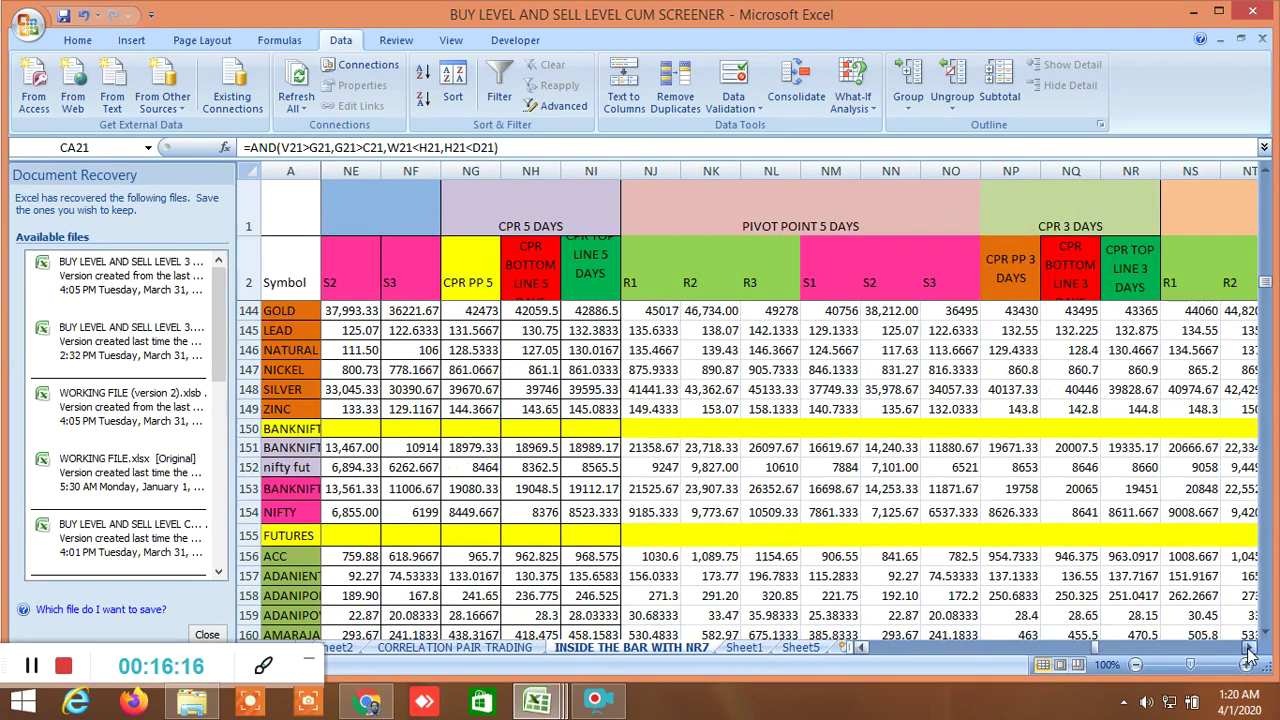
Step: Review the 2-day and 1-day CPR and pivot point levels through to the SEE NEXT SECTION divider
{"action": "left_click", "coordinate": [1248, 650]}
{"action": "left_click", "coordinate": [1248, 650]}
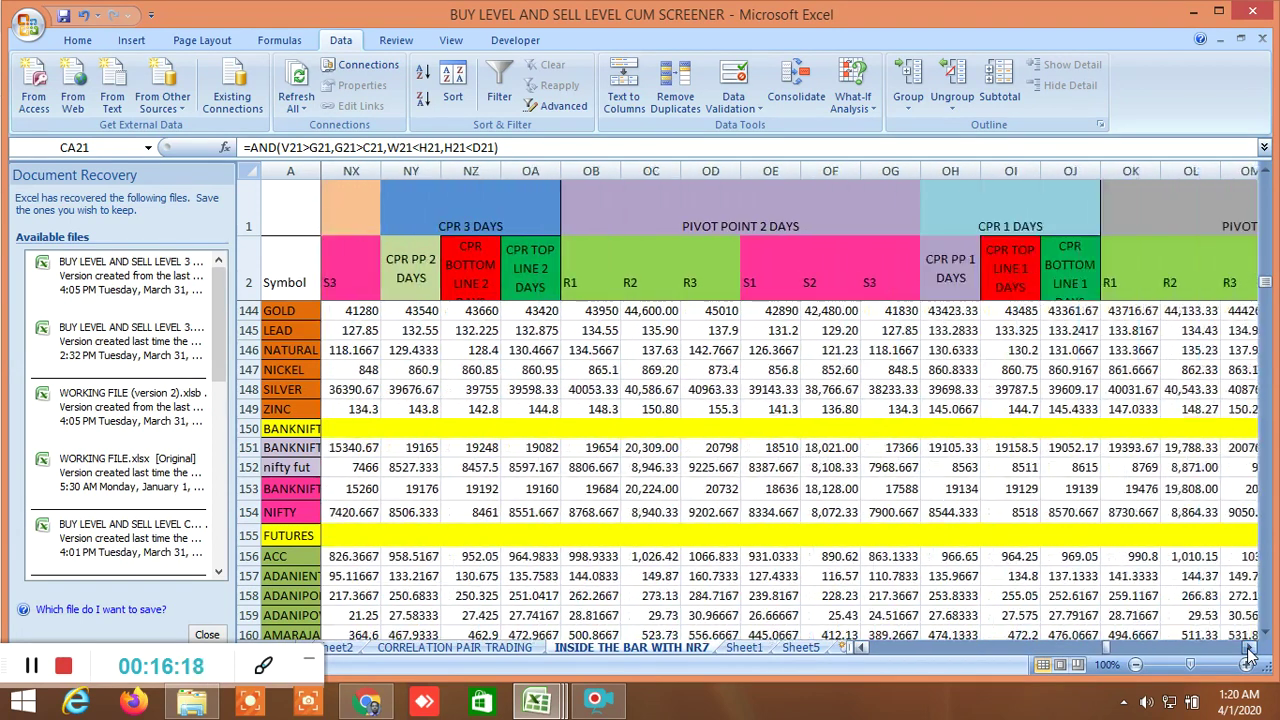
{"action": "left_click", "coordinate": [1248, 650]}
{"action": "left_click", "coordinate": [1248, 650]}
{"action": "left_click", "coordinate": [1248, 650]}
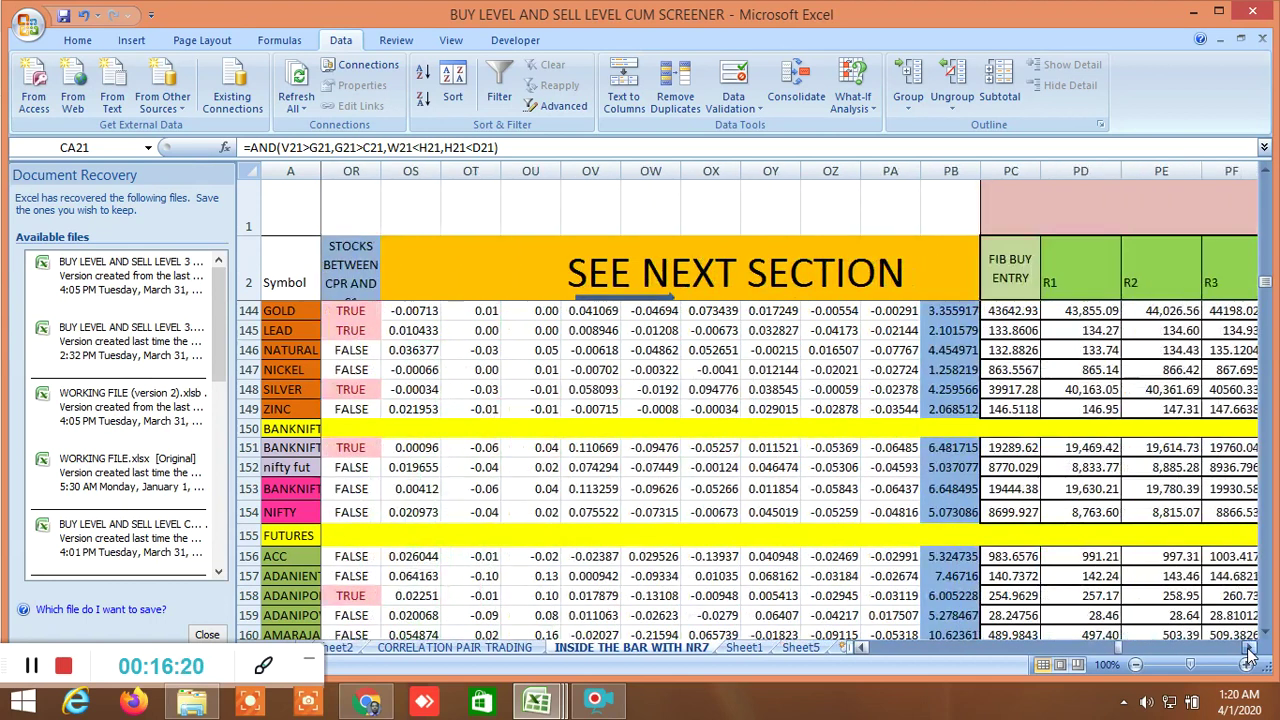
Step: Review the Fibonacci levels based on daily volatility, from FIB BUY ENTRY R1–R9 to FIB SELL ENTRY S1–S9
{"action": "left_click", "coordinate": [1248, 650]}
{"action": "left_click", "coordinate": [1248, 650]}
{"action": "left_click", "coordinate": [1248, 650]}
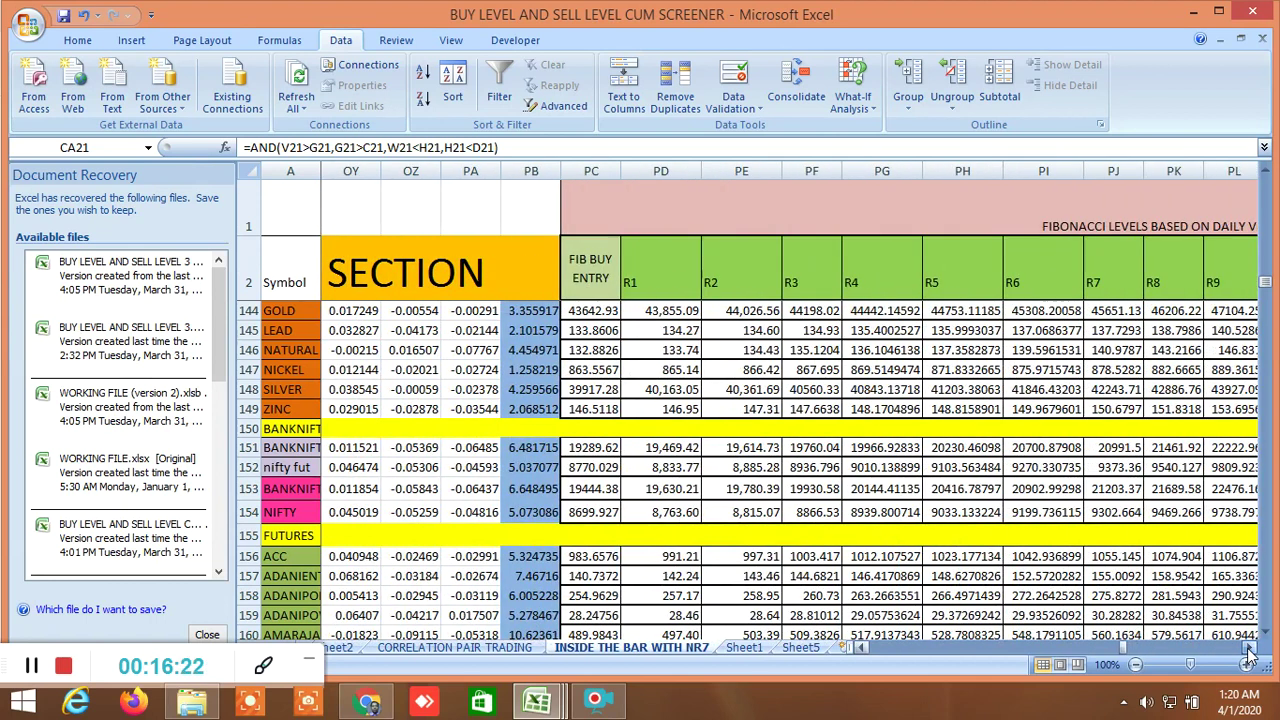
{"action": "left_click", "coordinate": [1248, 650]}
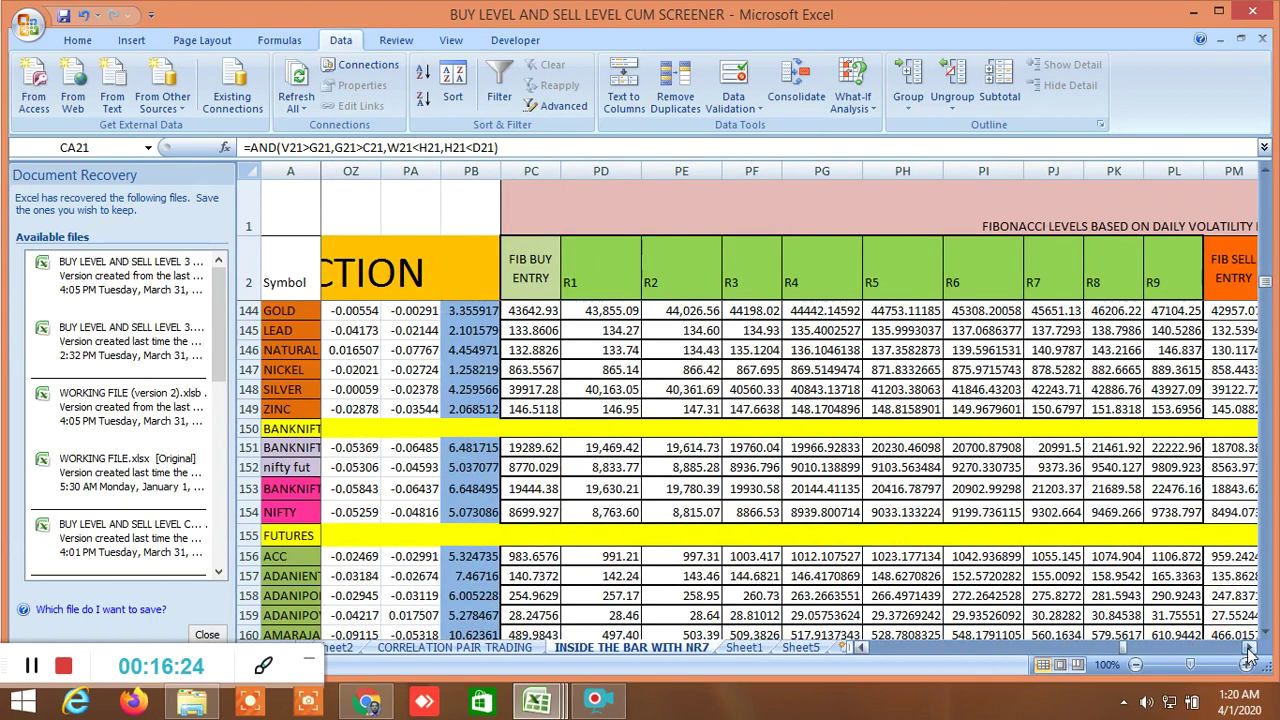
{"action": "left_click", "coordinate": [1248, 650]}
{"action": "left_click", "coordinate": [1248, 650]}
{"action": "left_click", "coordinate": [1248, 650]}
{"action": "left_click", "coordinate": [1248, 650]}
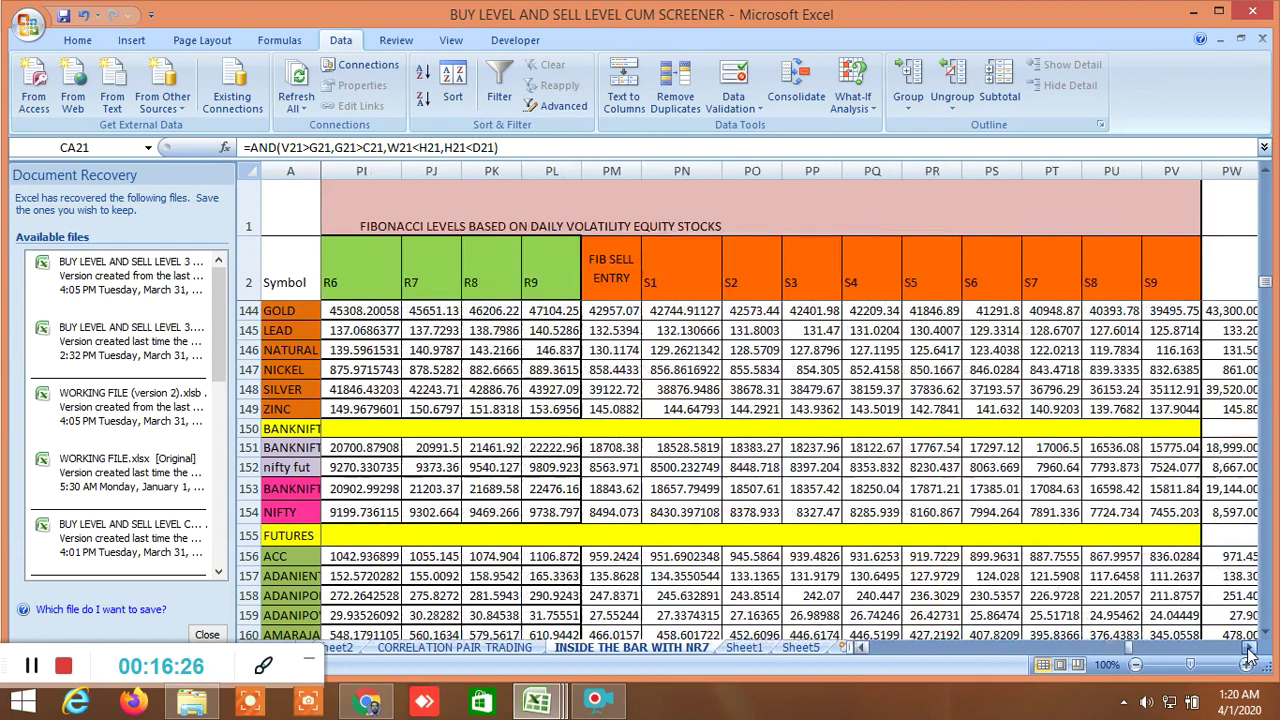
Step: Review the resistance levels under the blue header, including BUY ENTRY R3 and STRONG RESISTANCE R6
{"action": "left_click", "coordinate": [1248, 650]}
{"action": "left_click", "coordinate": [1248, 650]}
{"action": "left_click", "coordinate": [1248, 650]}
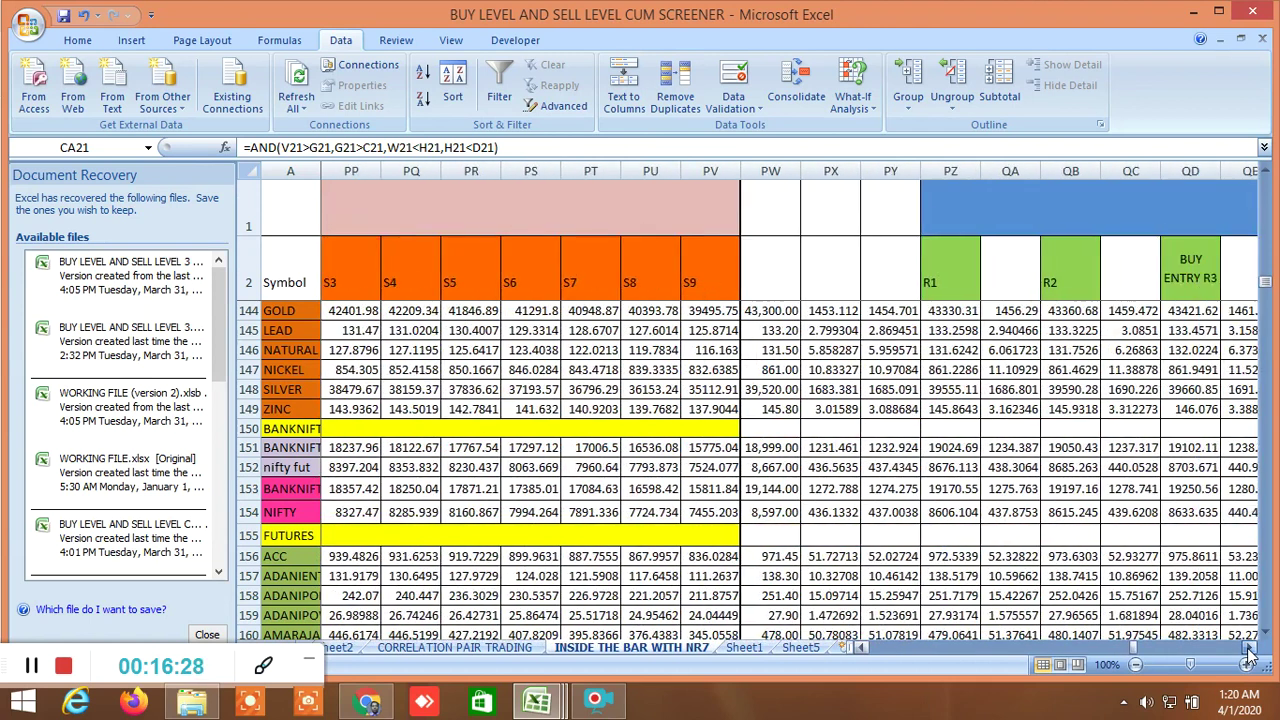
{"action": "left_click", "coordinate": [1248, 650]}
{"action": "left_click", "coordinate": [1248, 650]}
{"action": "left_click", "coordinate": [1248, 650]}
{"action": "left_click", "coordinate": [1248, 650]}
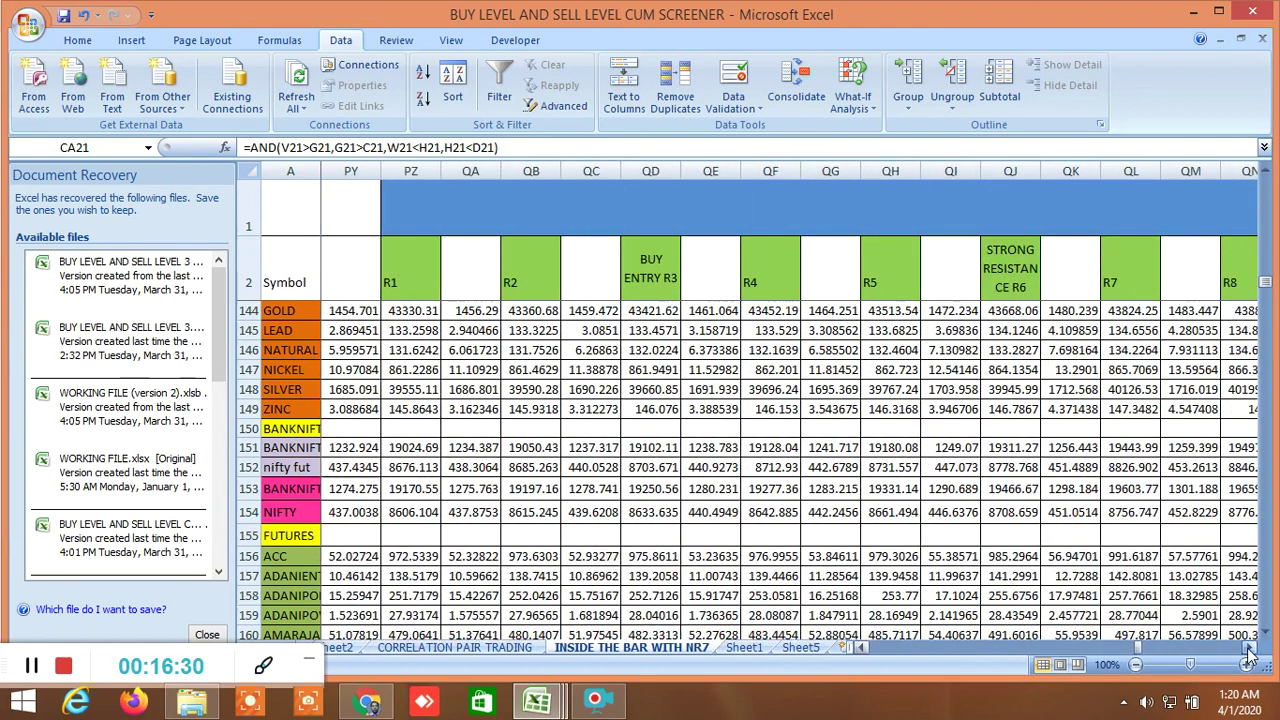
Step: Review the support levels under the blue header, from STRONG SUPPORT S6 through S11
{"action": "left_click", "coordinate": [1248, 650]}
{"action": "left_click", "coordinate": [1248, 650]}
{"action": "left_click", "coordinate": [1248, 650]}
{"action": "left_click", "coordinate": [1248, 650]}
{"action": "left_click", "coordinate": [1248, 650]}
{"action": "left_click", "coordinate": [1248, 650]}
{"action": "left_click", "coordinate": [1248, 650]}
{"action": "left_click", "coordinate": [1248, 650]}
{"action": "left_click", "coordinate": [1248, 650]}
{"action": "left_click", "coordinate": [1248, 650]}
{"action": "left_click", "coordinate": [1248, 650]}
{"action": "left_click", "coordinate": [1248, 650]}
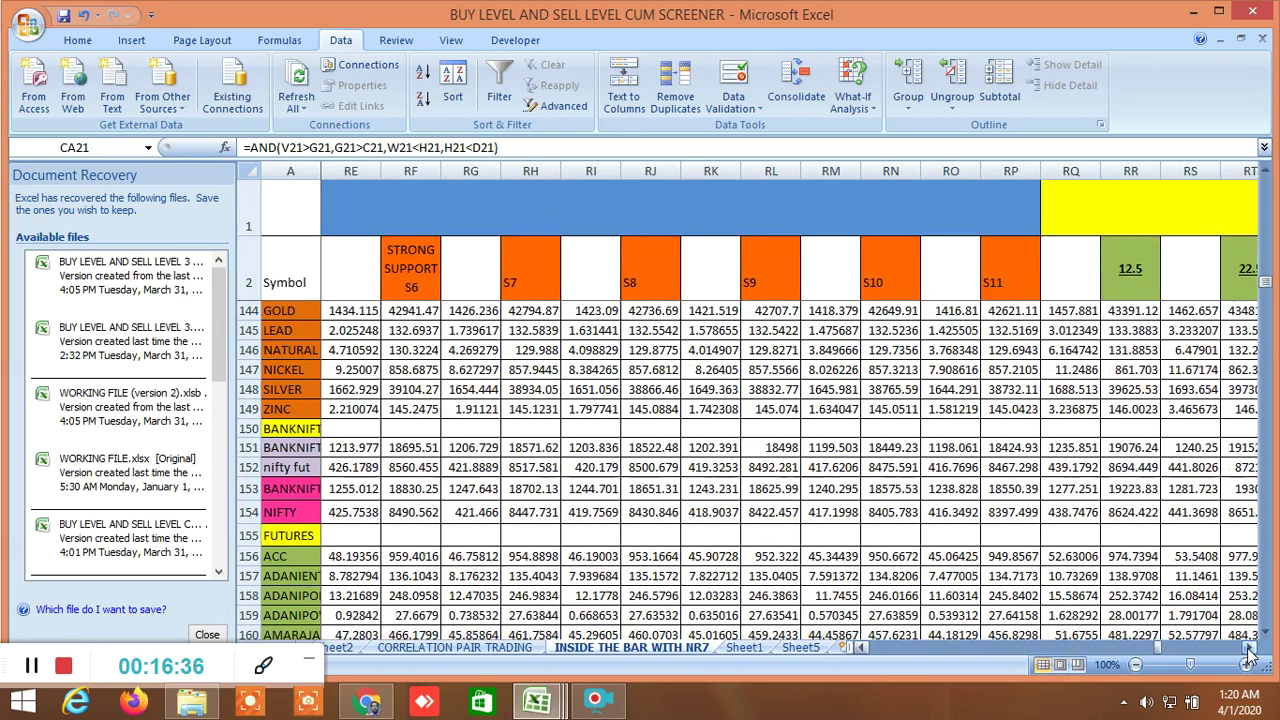
Step: Review the GANN DEGREE BASED ON VOLATILITY columns, covering both the green and pink sets of degrees up to 360
{"action": "left_click", "coordinate": [1248, 650]}
{"action": "left_click", "coordinate": [1248, 650]}
{"action": "left_click", "coordinate": [1248, 650]}
{"action": "left_click", "coordinate": [1248, 650]}
{"action": "left_click", "coordinate": [1248, 650]}
{"action": "left_click", "coordinate": [1248, 650]}
{"action": "left_click", "coordinate": [1248, 650]}
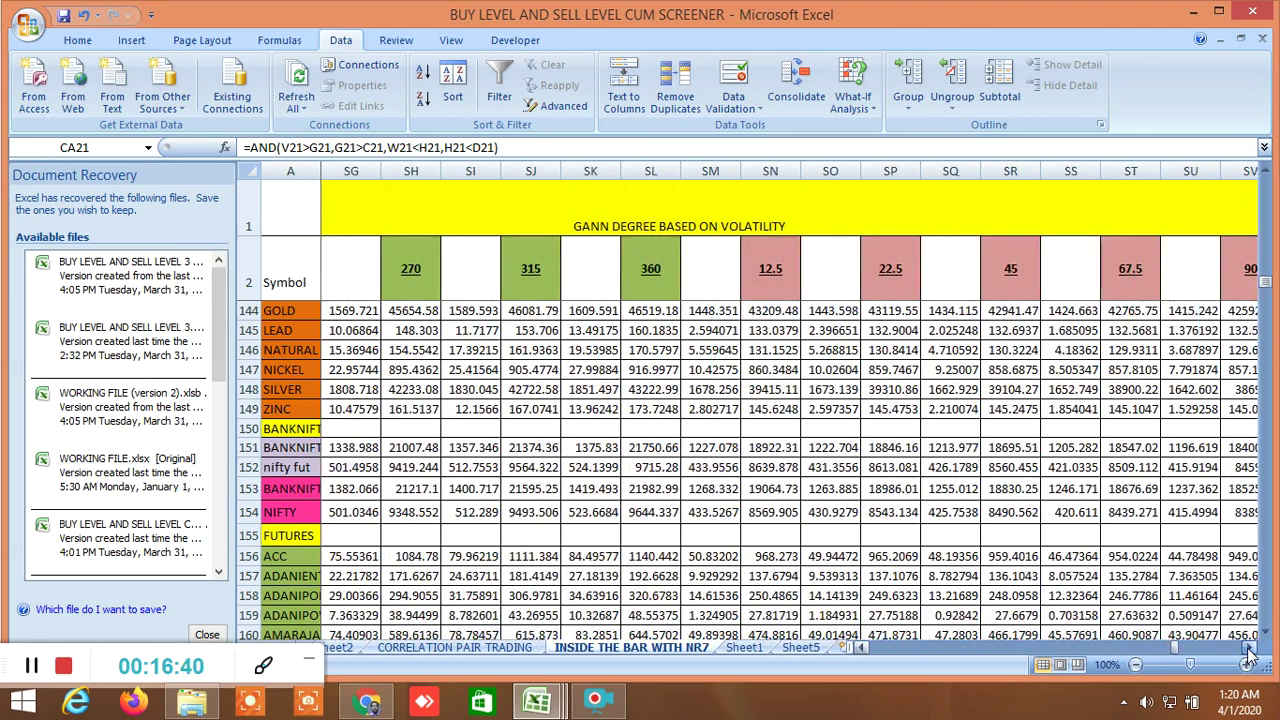
{"action": "left_click", "coordinate": [1248, 650]}
{"action": "left_click", "coordinate": [1248, 650]}
{"action": "left_click", "coordinate": [1248, 650]}
{"action": "left_click", "coordinate": [1248, 650]}
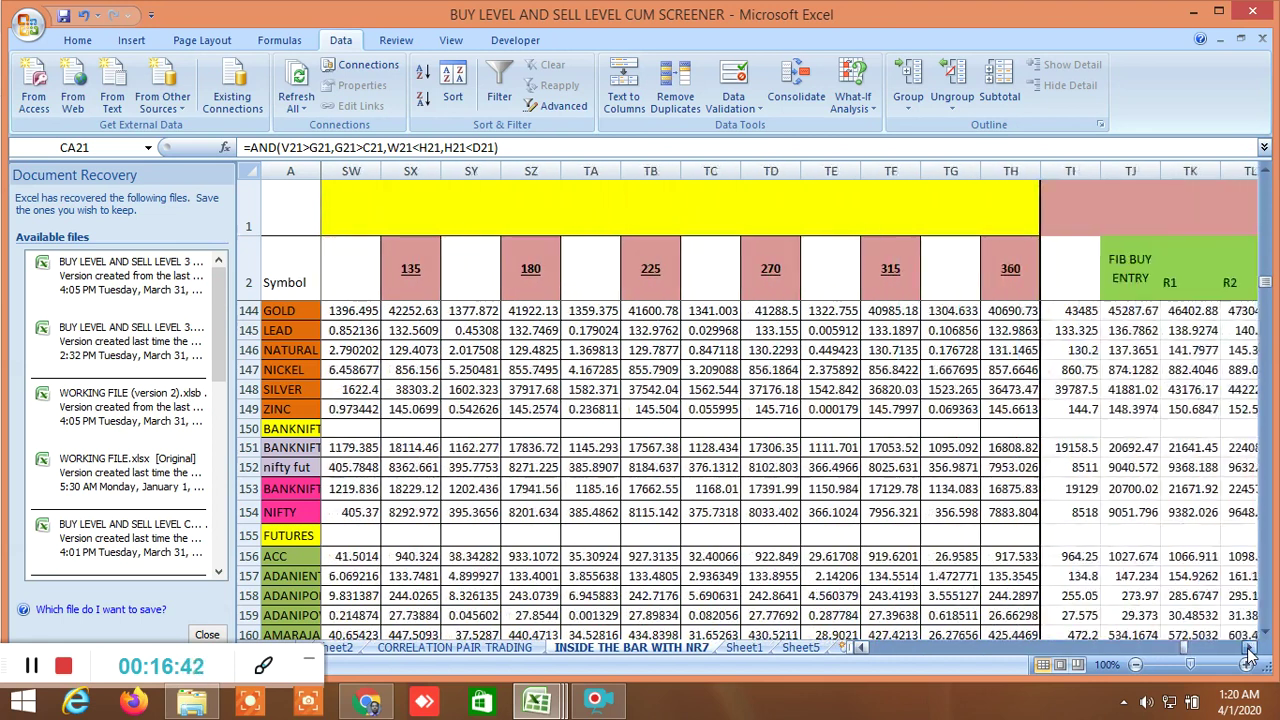
Step: Review the FIBONACCI LEVELS BASED ON 1 STANDARD DEVIATION columns with their buy and sell entries
{"action": "left_click", "coordinate": [1248, 650]}
{"action": "left_click", "coordinate": [1248, 650]}
{"action": "left_click", "coordinate": [1248, 650]}
{"action": "left_click", "coordinate": [1248, 650]}
{"action": "left_click", "coordinate": [1248, 650]}
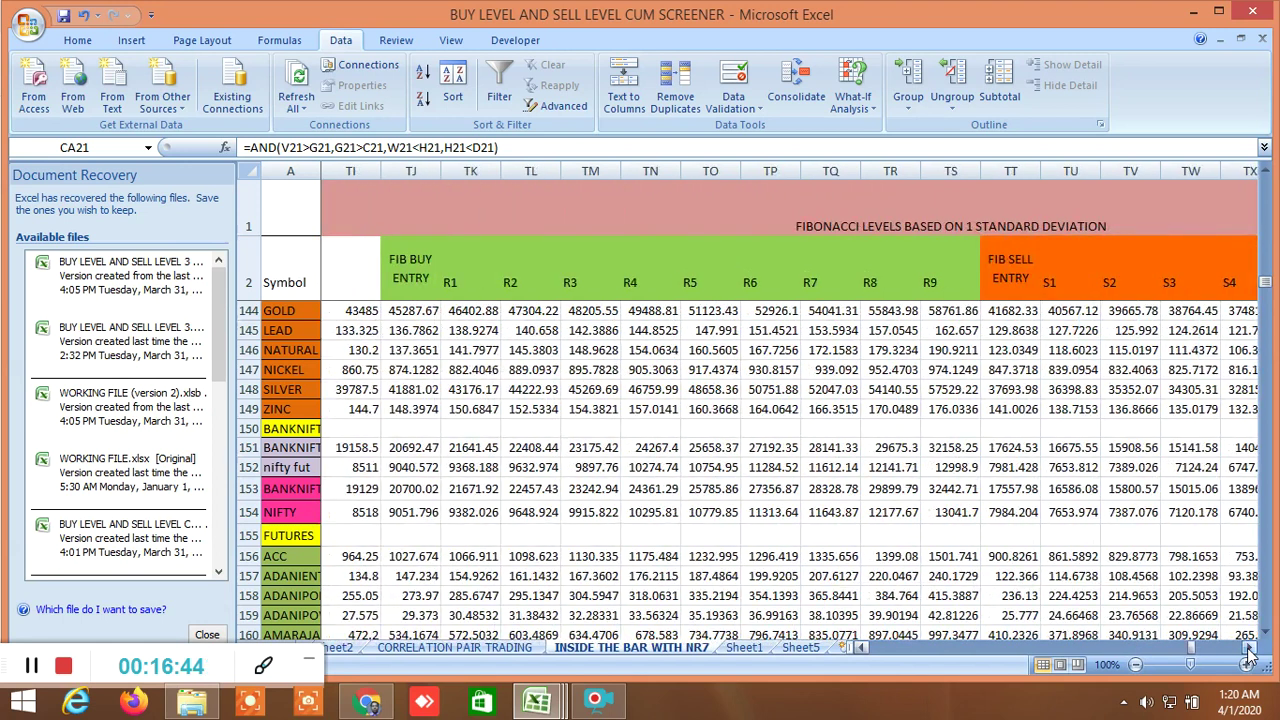
{"action": "left_click", "coordinate": [1248, 650]}
{"action": "left_click", "coordinate": [1248, 650]}
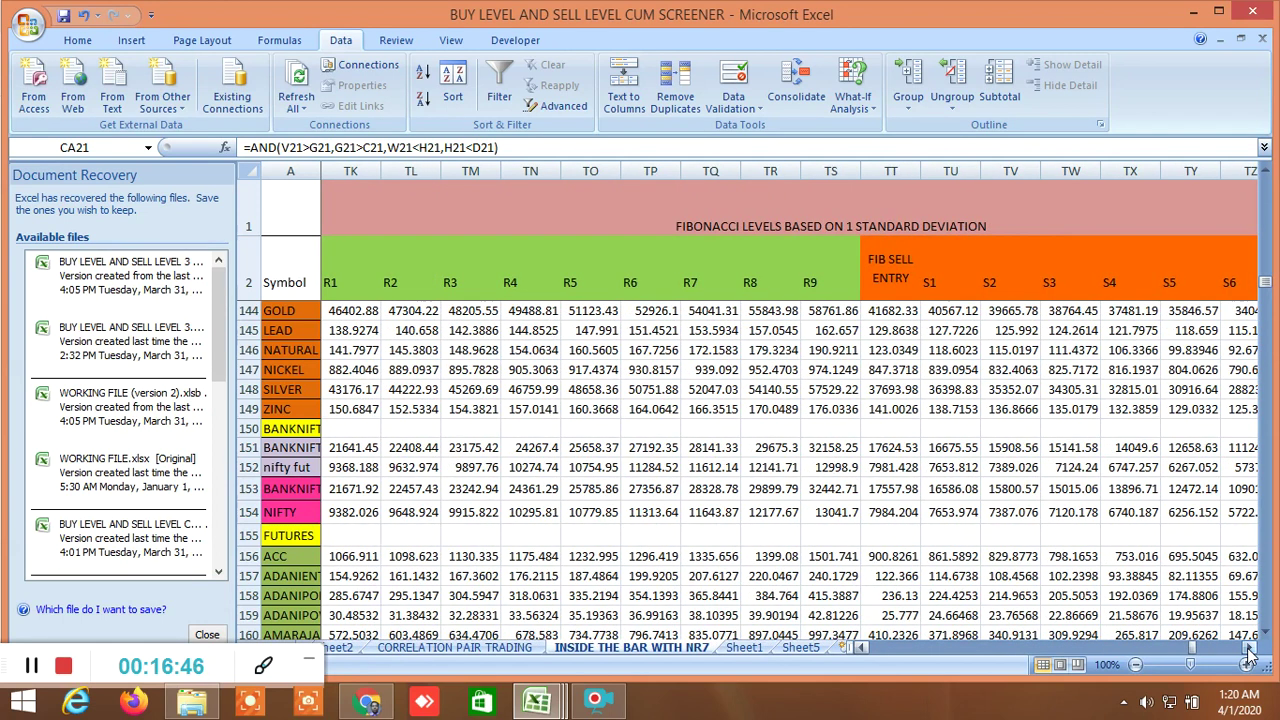
Step: Review the green wave and A, B, C columns of the ELLIOT WAVE CALCULATION BASED VOLATILITY section
{"action": "left_click", "coordinate": [1248, 650]}
{"action": "left_click", "coordinate": [1248, 650]}
{"action": "left_click", "coordinate": [1248, 650]}
{"action": "left_click", "coordinate": [1248, 650]}
{"action": "left_click", "coordinate": [1248, 650]}
{"action": "left_click", "coordinate": [1248, 650]}
{"action": "left_click", "coordinate": [1248, 650]}
{"action": "left_click", "coordinate": [1248, 650]}
{"action": "left_click", "coordinate": [1248, 650]}
{"action": "left_click", "coordinate": [1248, 650]}
{"action": "left_click", "coordinate": [1248, 650]}
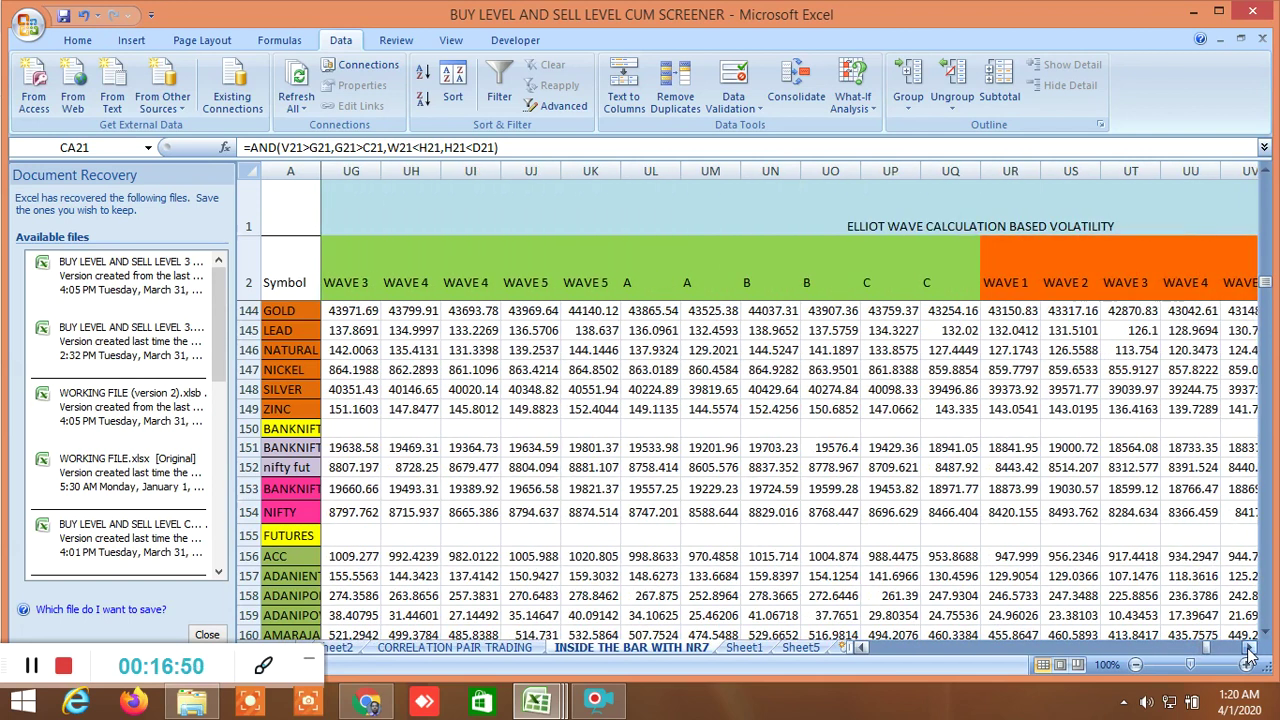
Step: Review the time-cycle columns and the PROBABLE PRICE MOVEMENT section with its PP, R1–R4 and S1–S4 levels
{"action": "left_click", "coordinate": [1248, 650]}
{"action": "left_click", "coordinate": [1248, 650]}
{"action": "left_click", "coordinate": [1248, 650]}
{"action": "left_click", "coordinate": [1248, 650]}
{"action": "left_click", "coordinate": [1248, 650]}
{"action": "left_click", "coordinate": [1248, 650]}
{"action": "left_click_drag", "start_coordinate": [1248, 652], "coordinate": [1248, 652]}
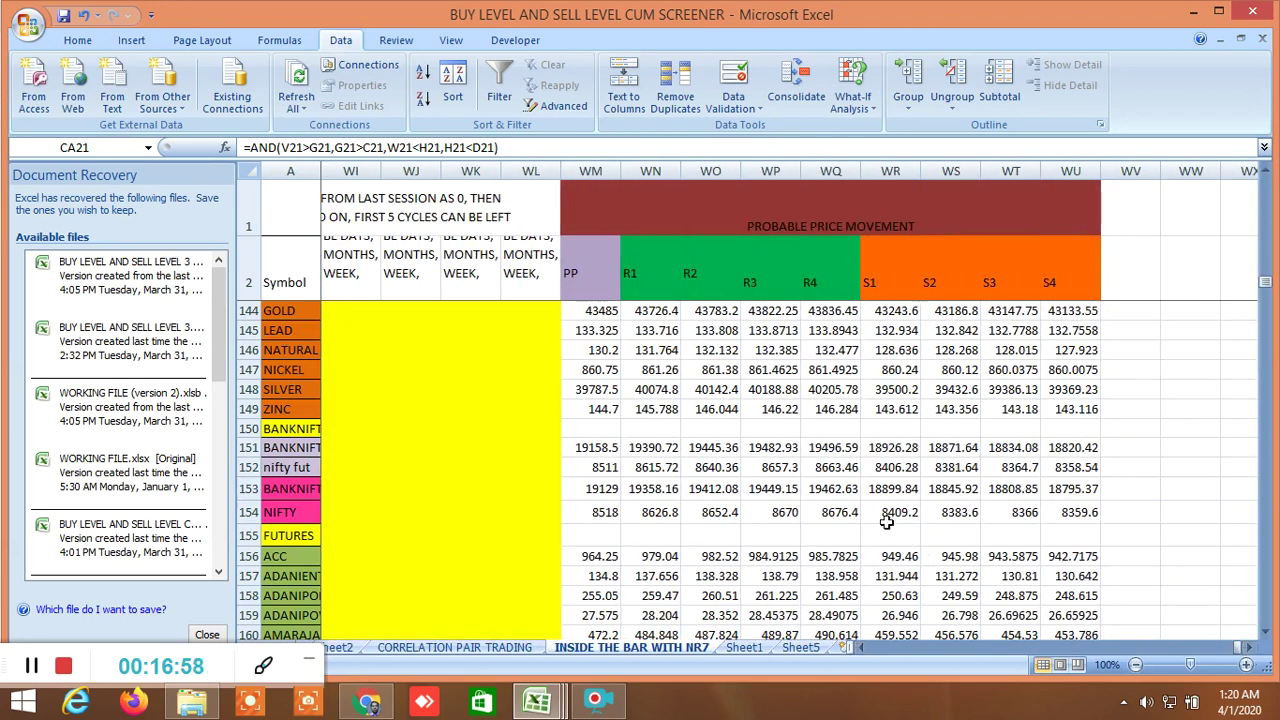
Step: Look over the PROBABLE PRICE MOVEMENT levels for the first listed stocks and return to the orange Elliot wave columns
{"action": "scroll", "coordinate": [890, 522], "scroll_direction": "up", "scroll_amount": 20}
{"action": "scroll", "coordinate": [858, 474], "scroll_direction": "up", "scroll_amount": 14}
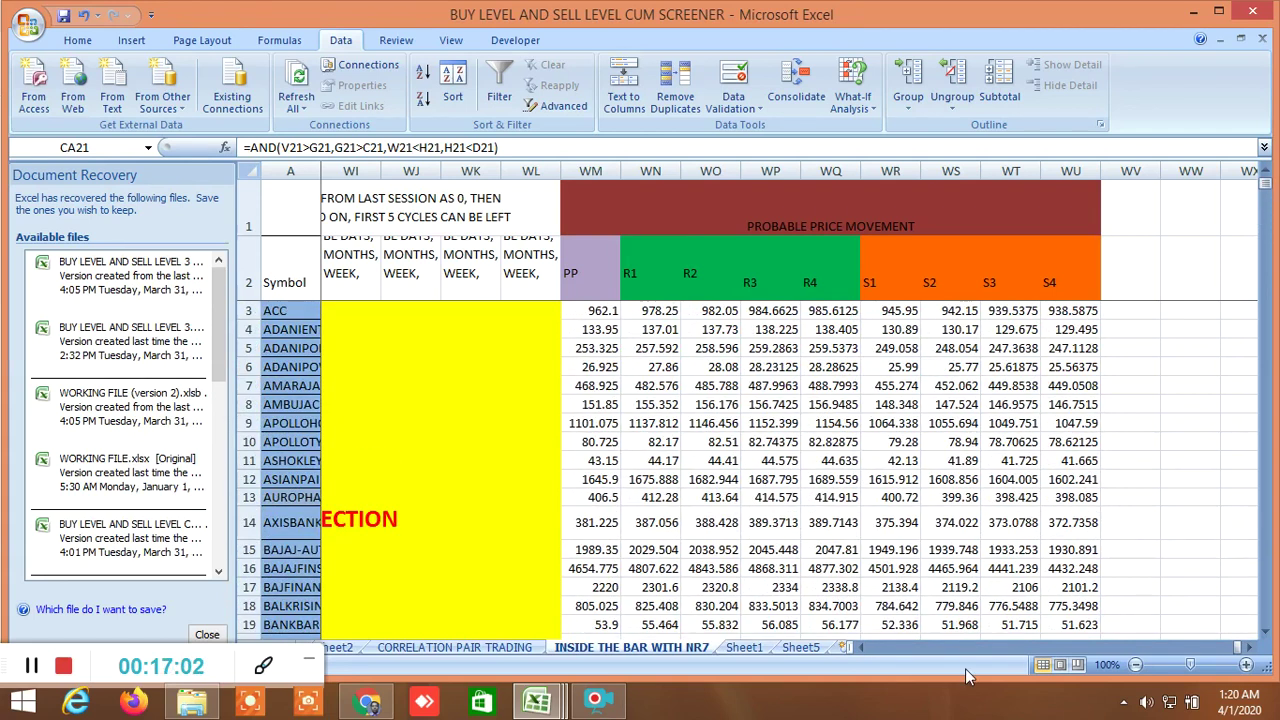
{"action": "left_click_drag", "start_coordinate": [1043, 655], "coordinate": [1037, 658]}
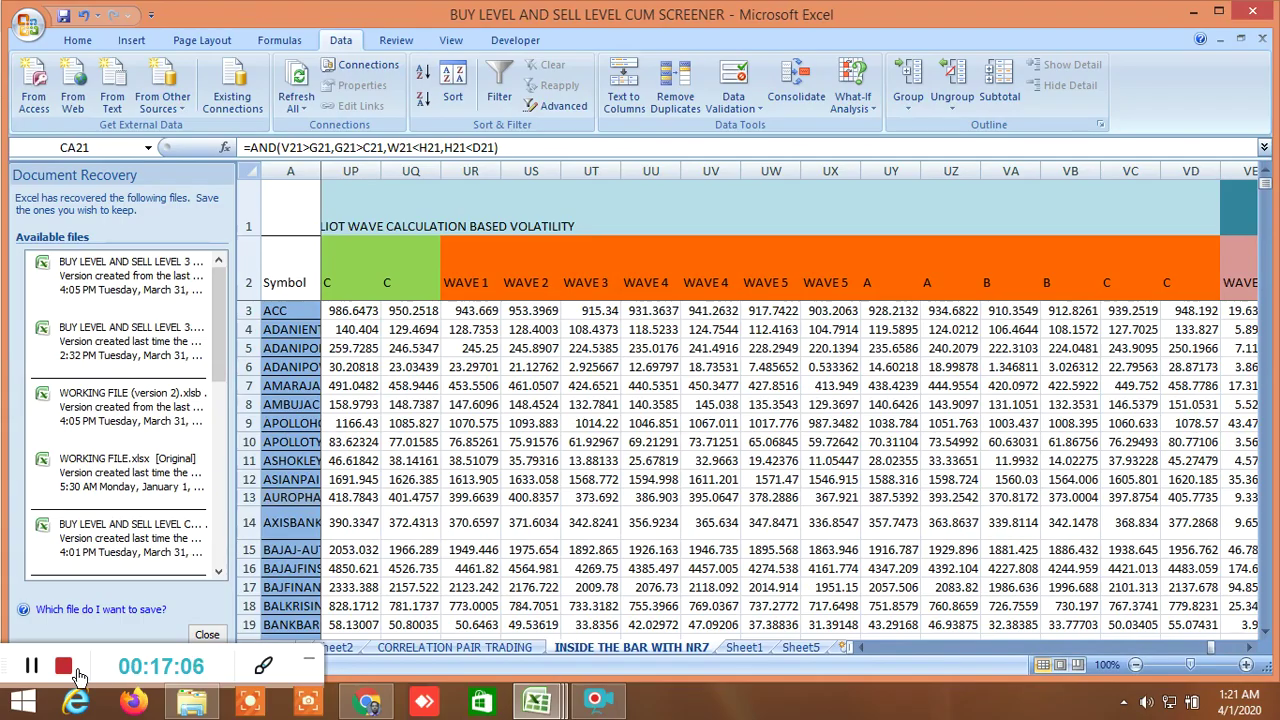